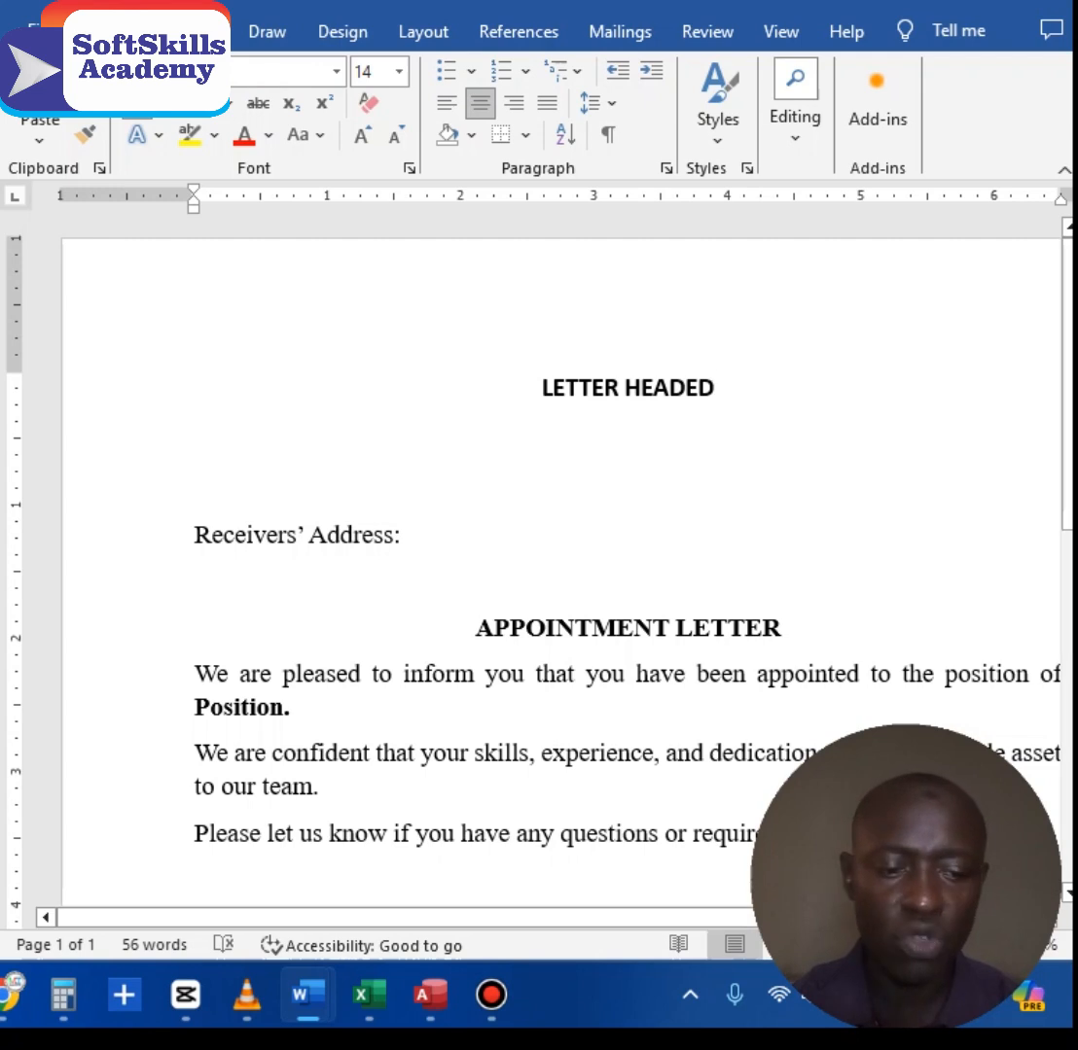
Step: Select the LETTER HEADED line, then place the cursor in the body text
{"action": "left_click", "coordinate": [629, 437]}
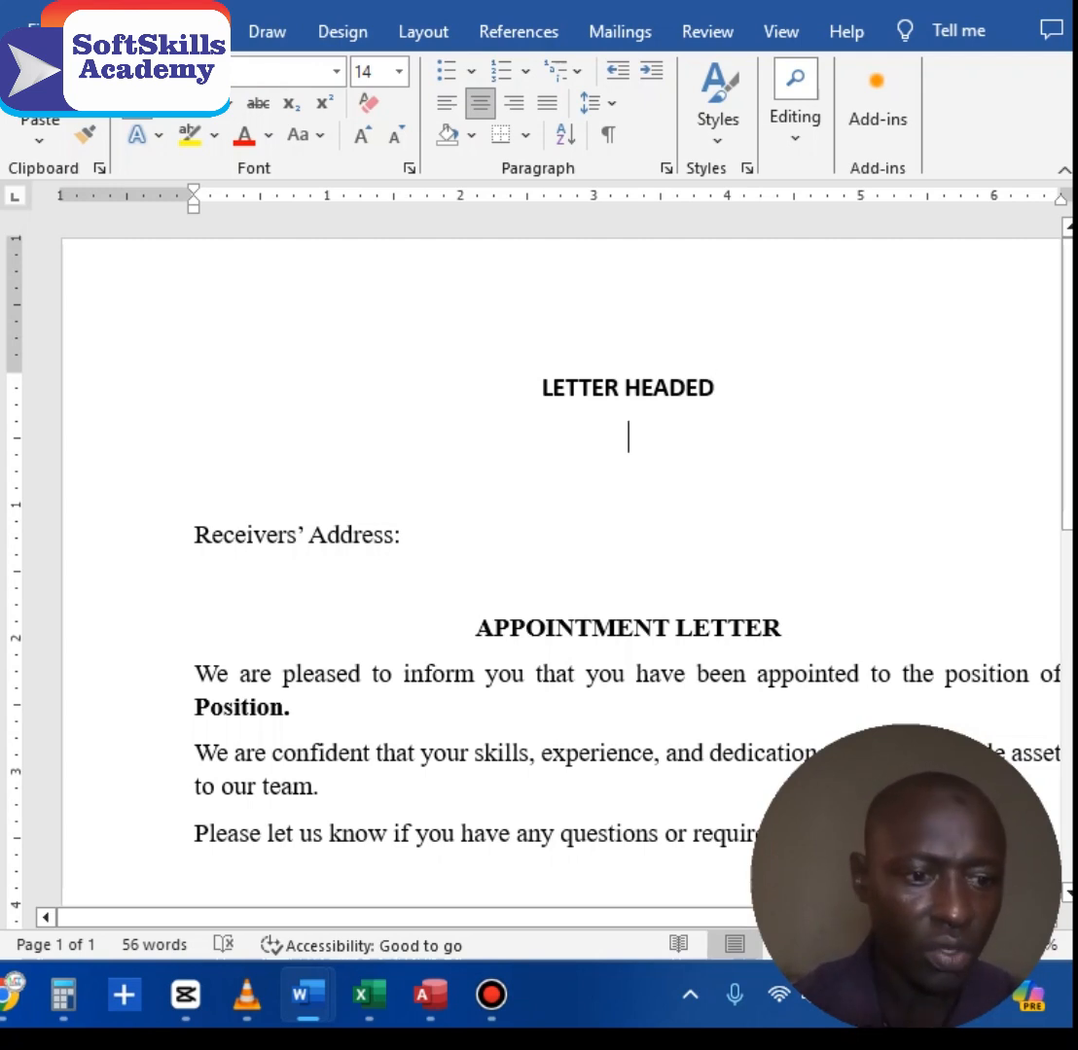
{"action": "triple_click", "coordinate": [579, 387]}
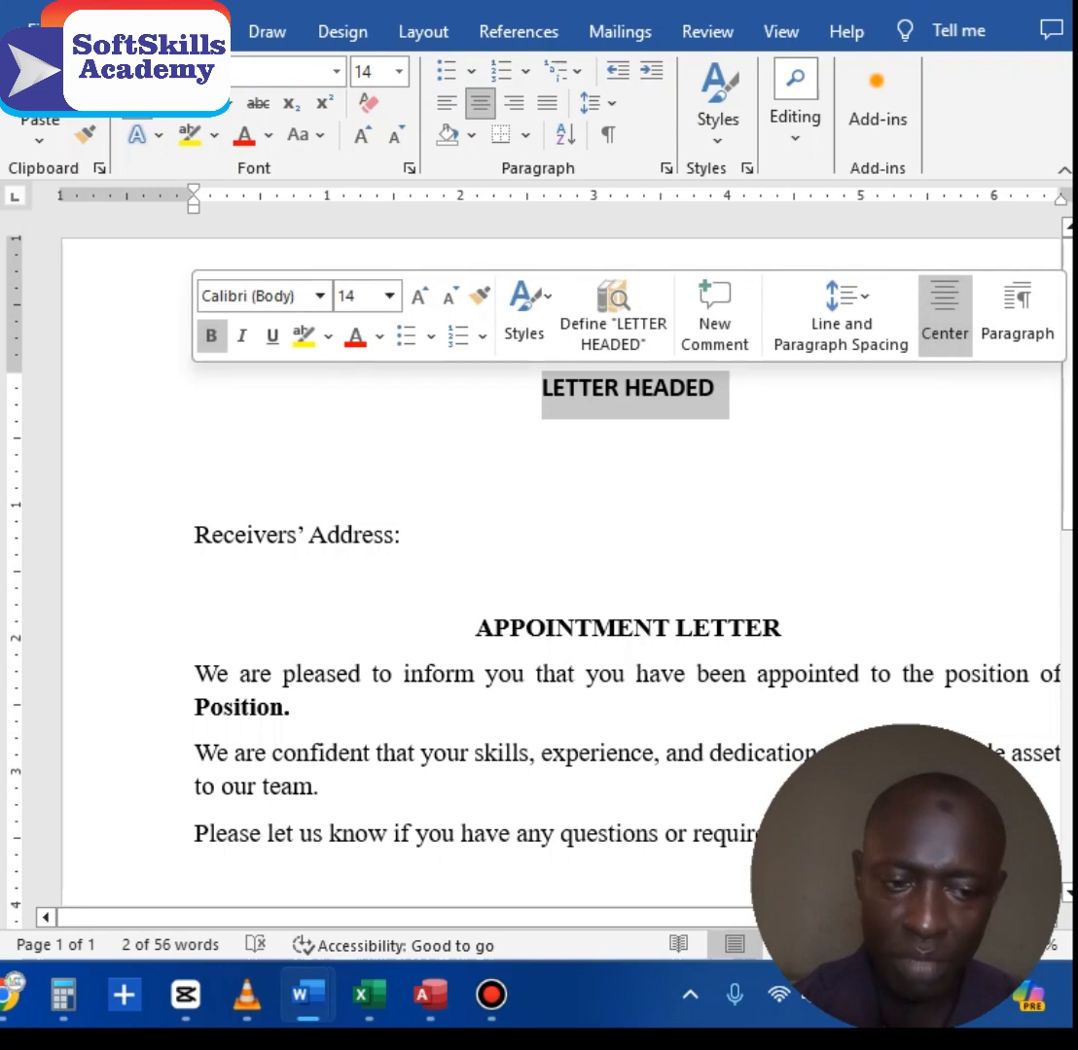
{"action": "left_click", "coordinate": [295, 534]}
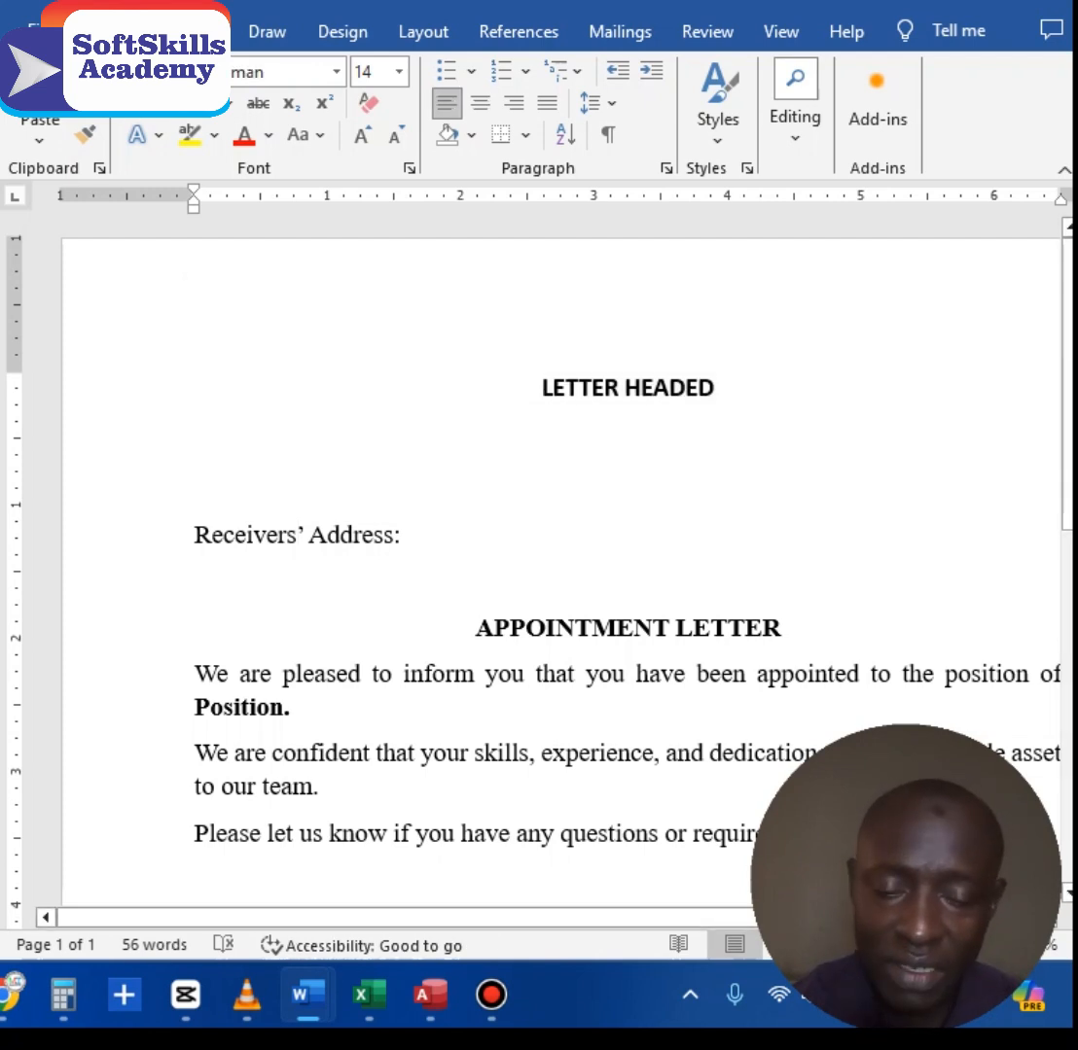
{"action": "left_click_drag", "start_coordinate": [525, 628], "coordinate": [555, 628]}
{"action": "left_click", "coordinate": [239, 674]}
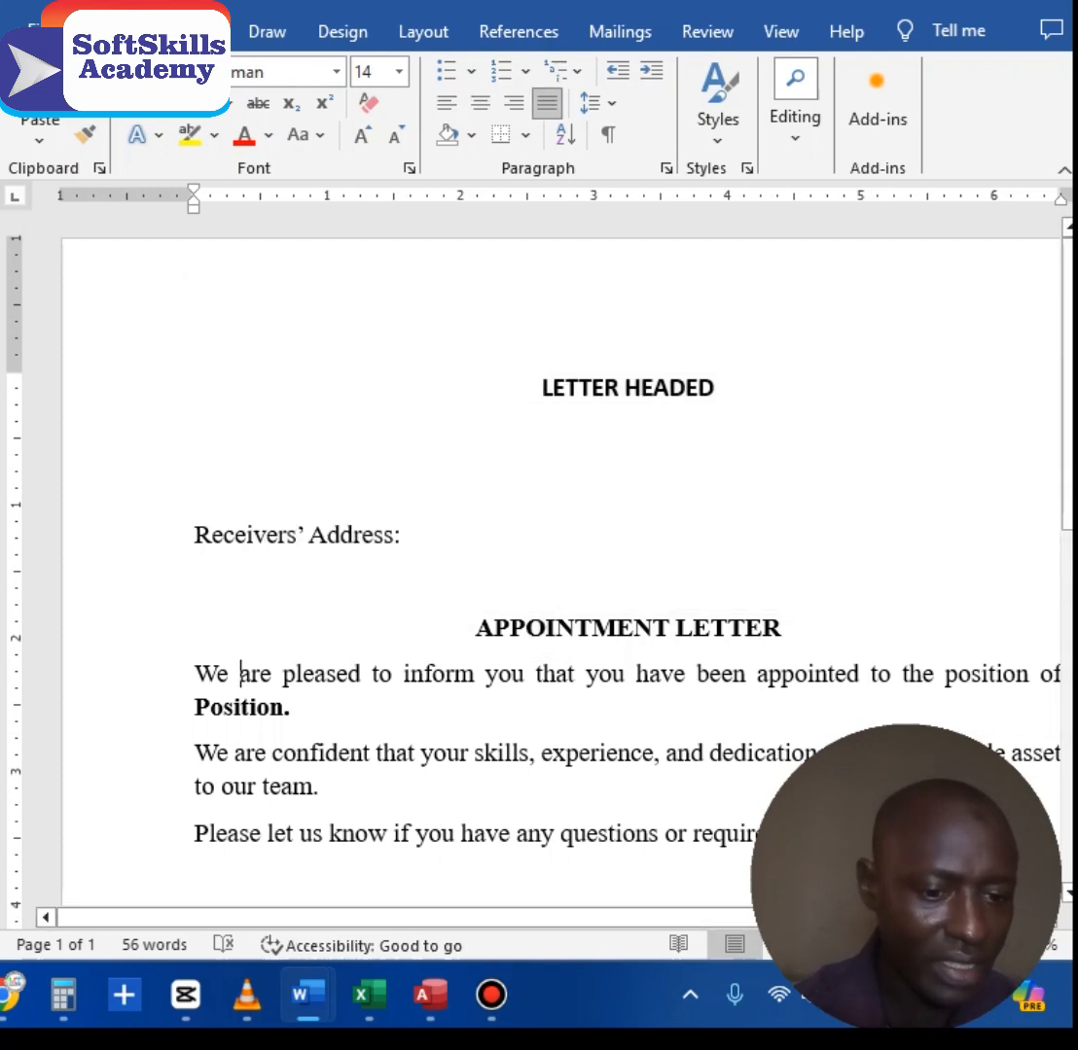
{"action": "left_click", "coordinate": [240, 708]}
Step: Add the lines 'Name of Applicant,' and 'Address.' under 'Receivers' Address:'
{"action": "left_click", "coordinate": [404, 535]}
{"action": "key", "text": "Return"}
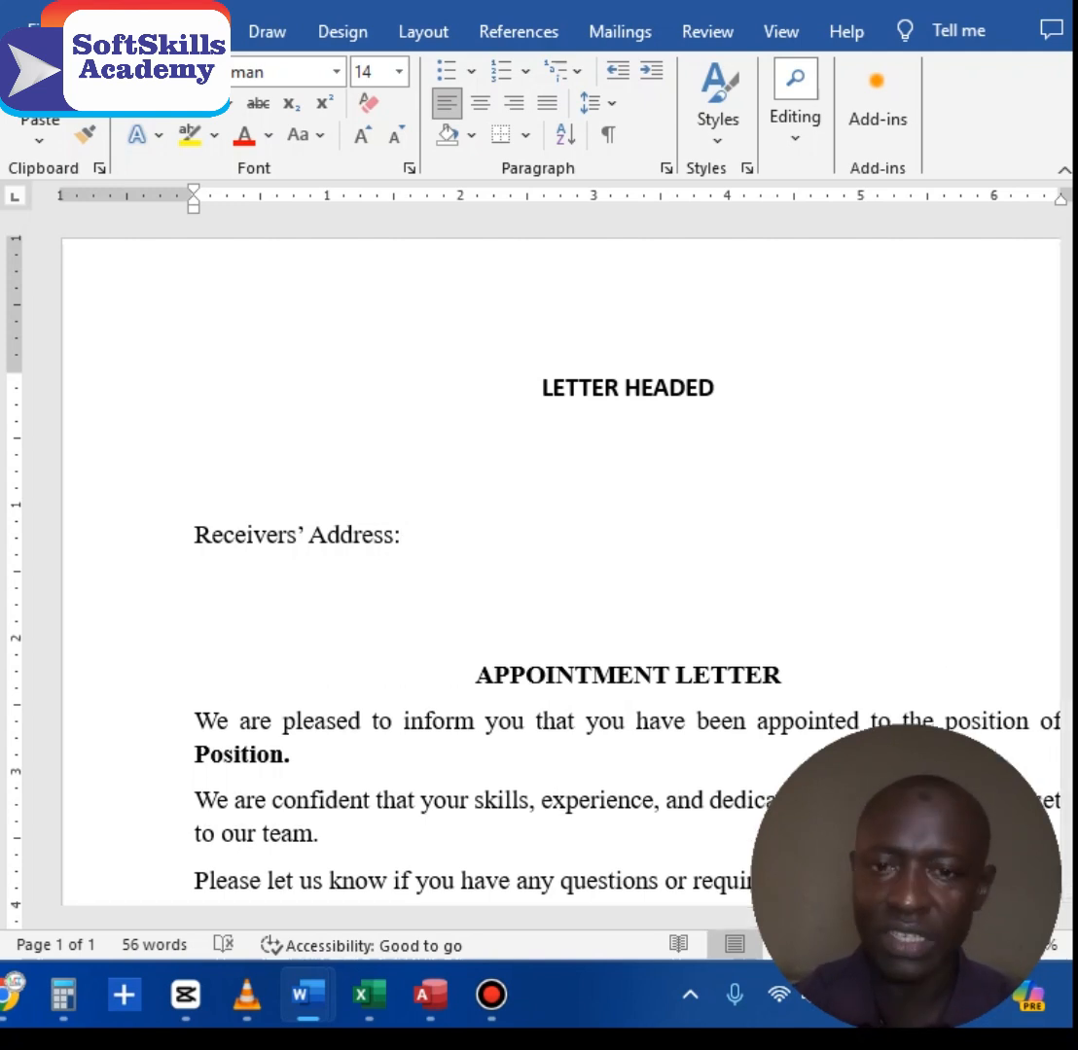
{"action": "type", "text": "Name"}
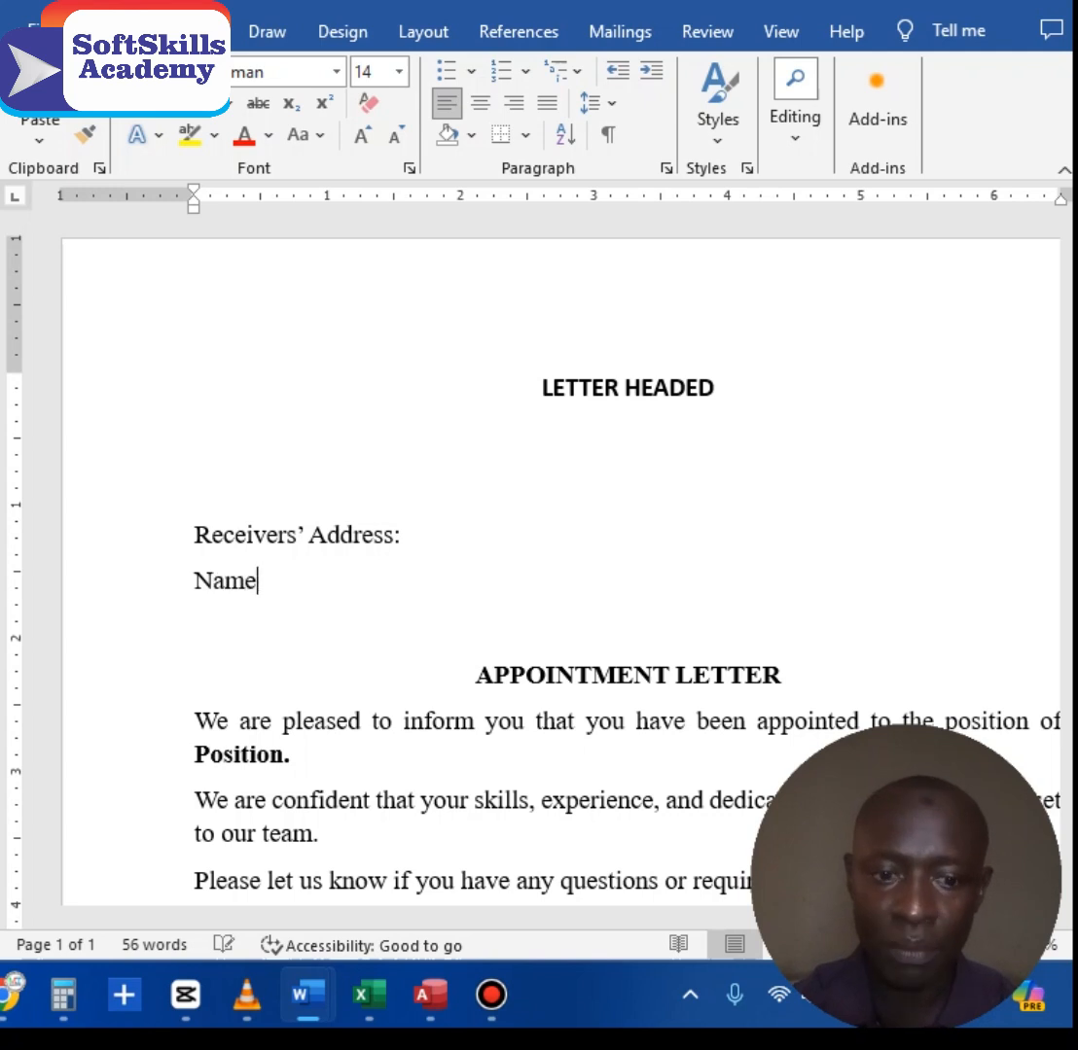
{"action": "type", "text": " of Appl"}
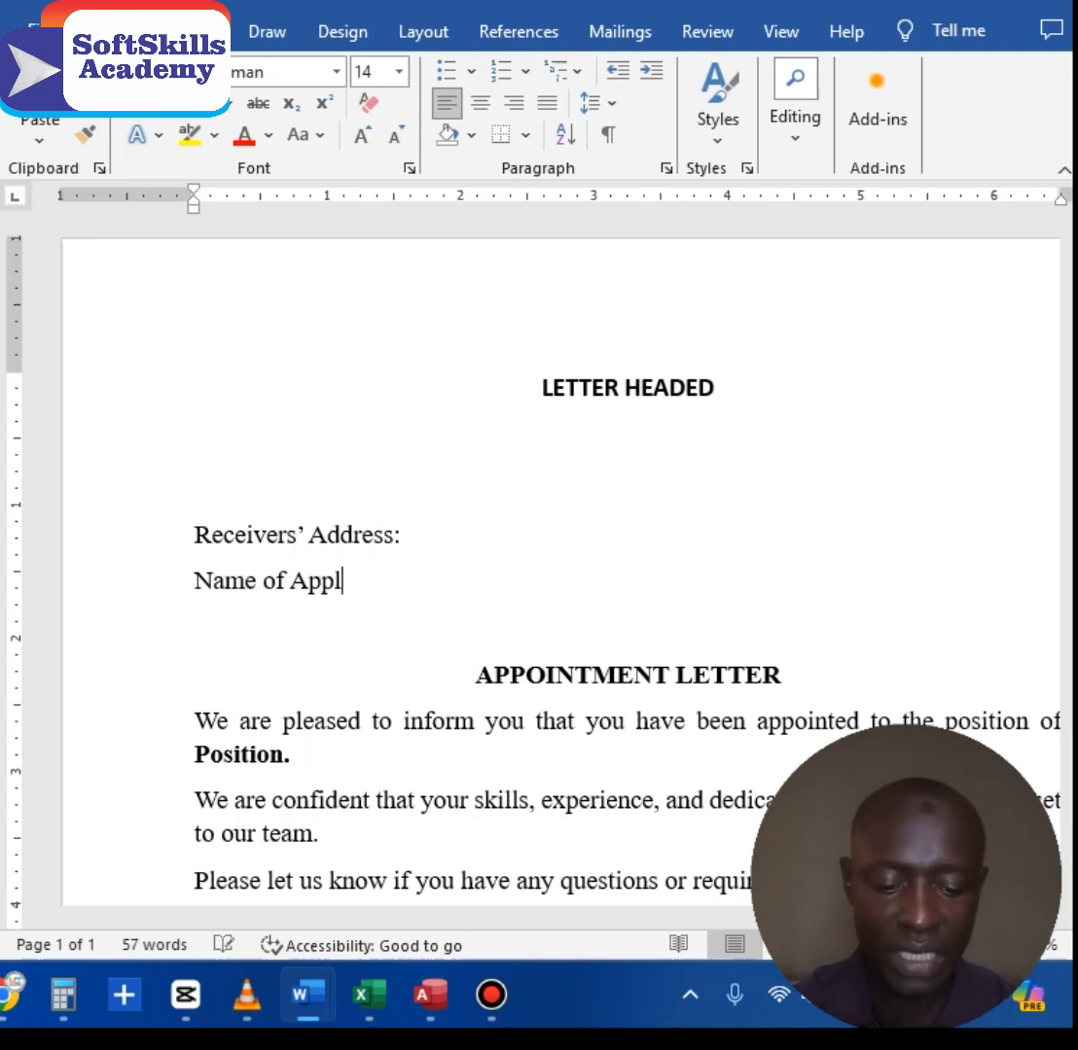
{"action": "type", "text": "icant"}
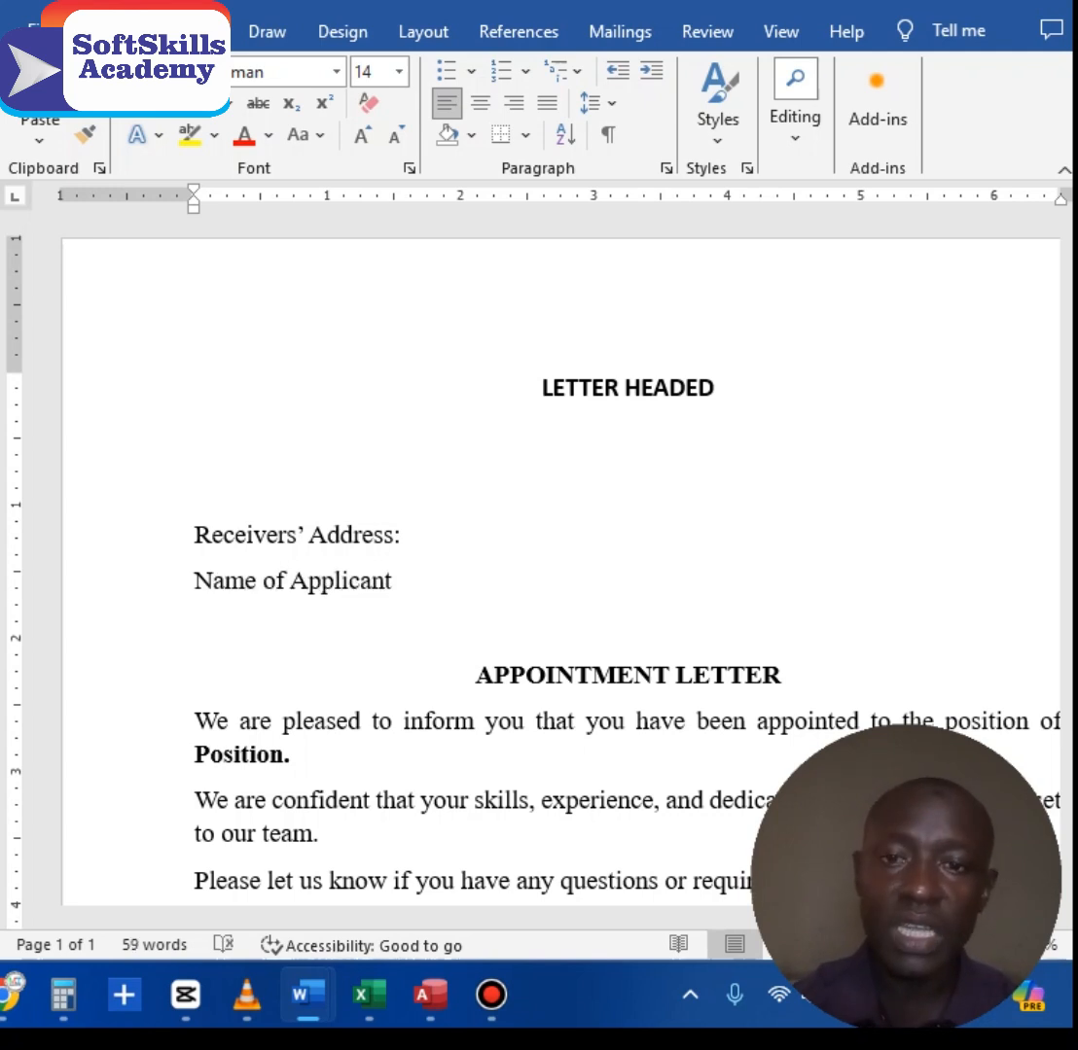
{"action": "type", "text": ","}
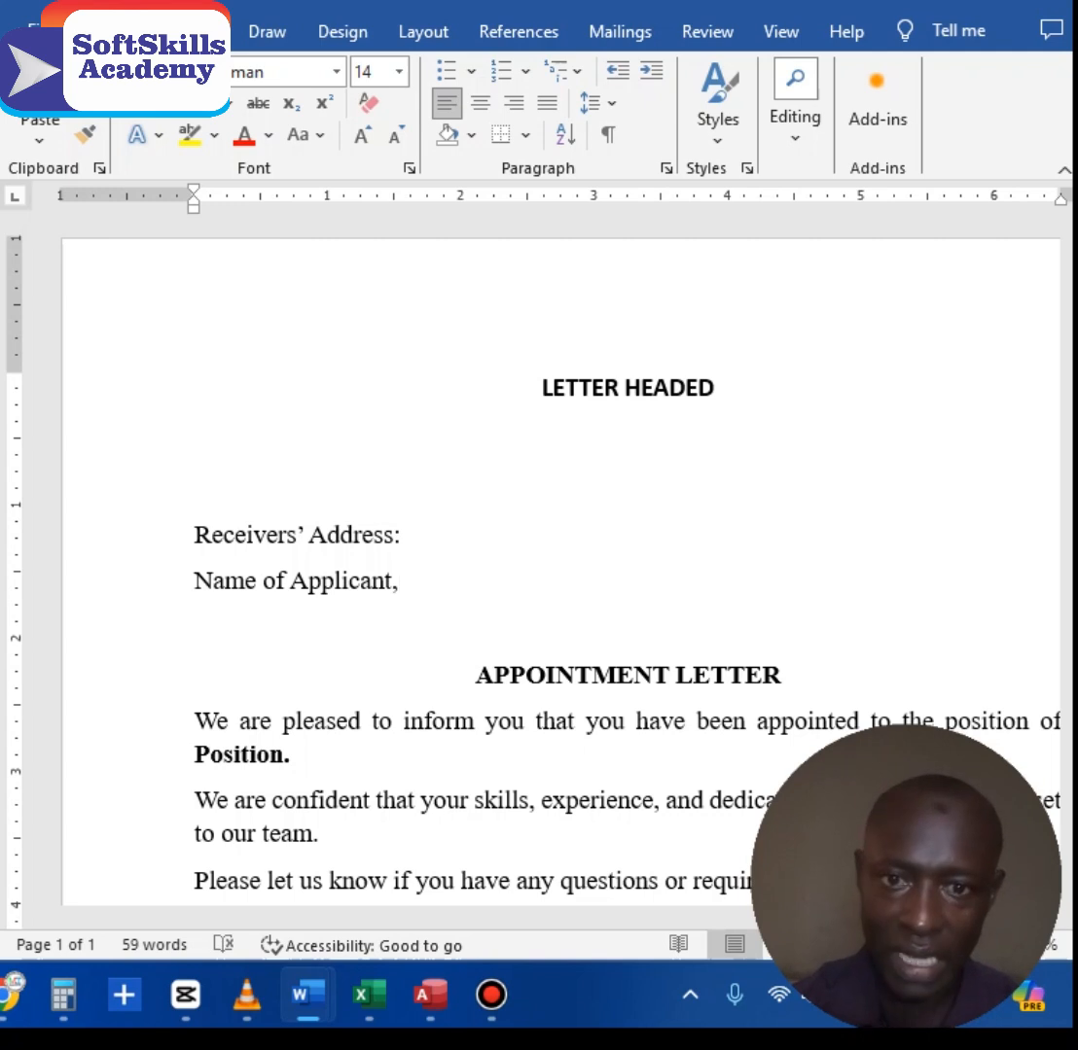
{"action": "key", "text": "Return"}
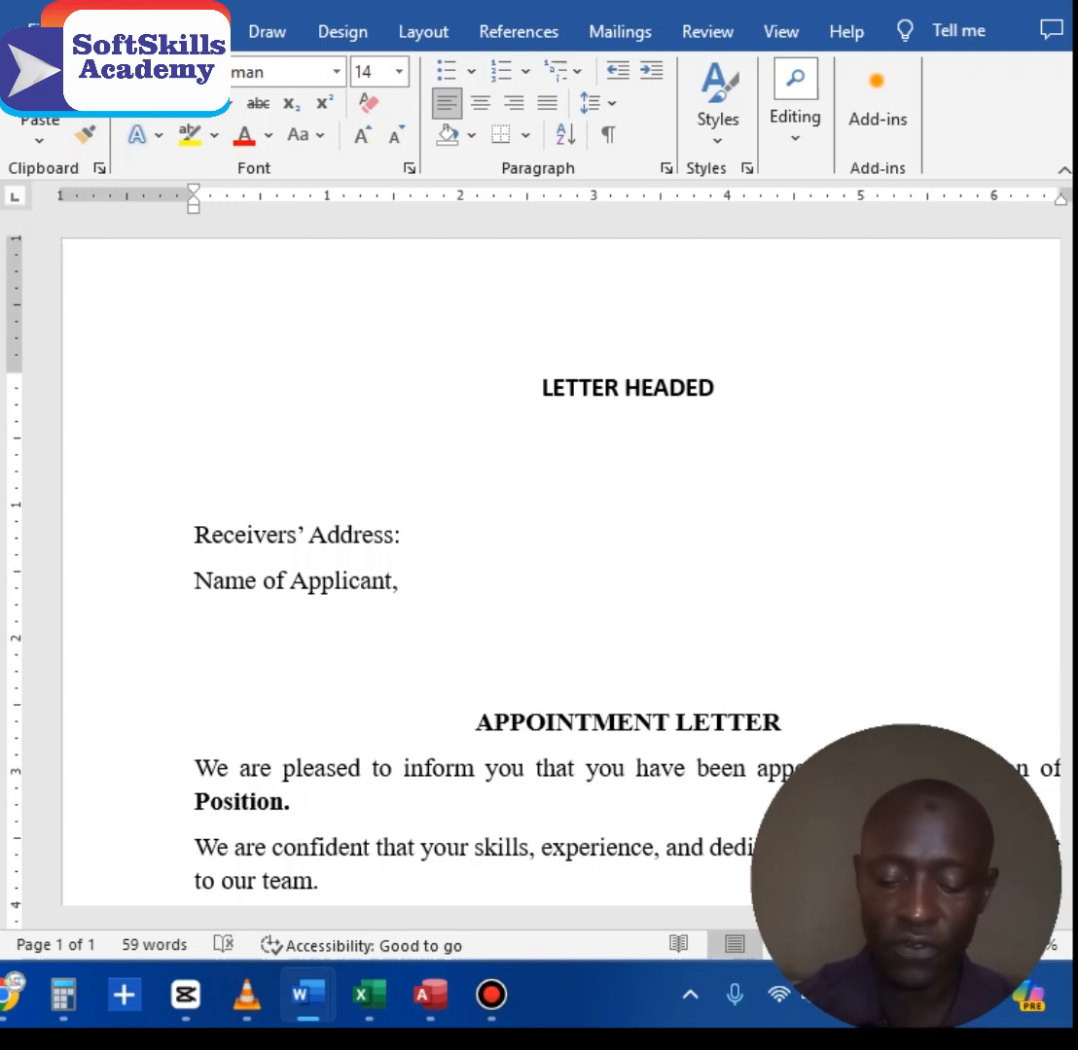
{"action": "type", "text": "Address"}
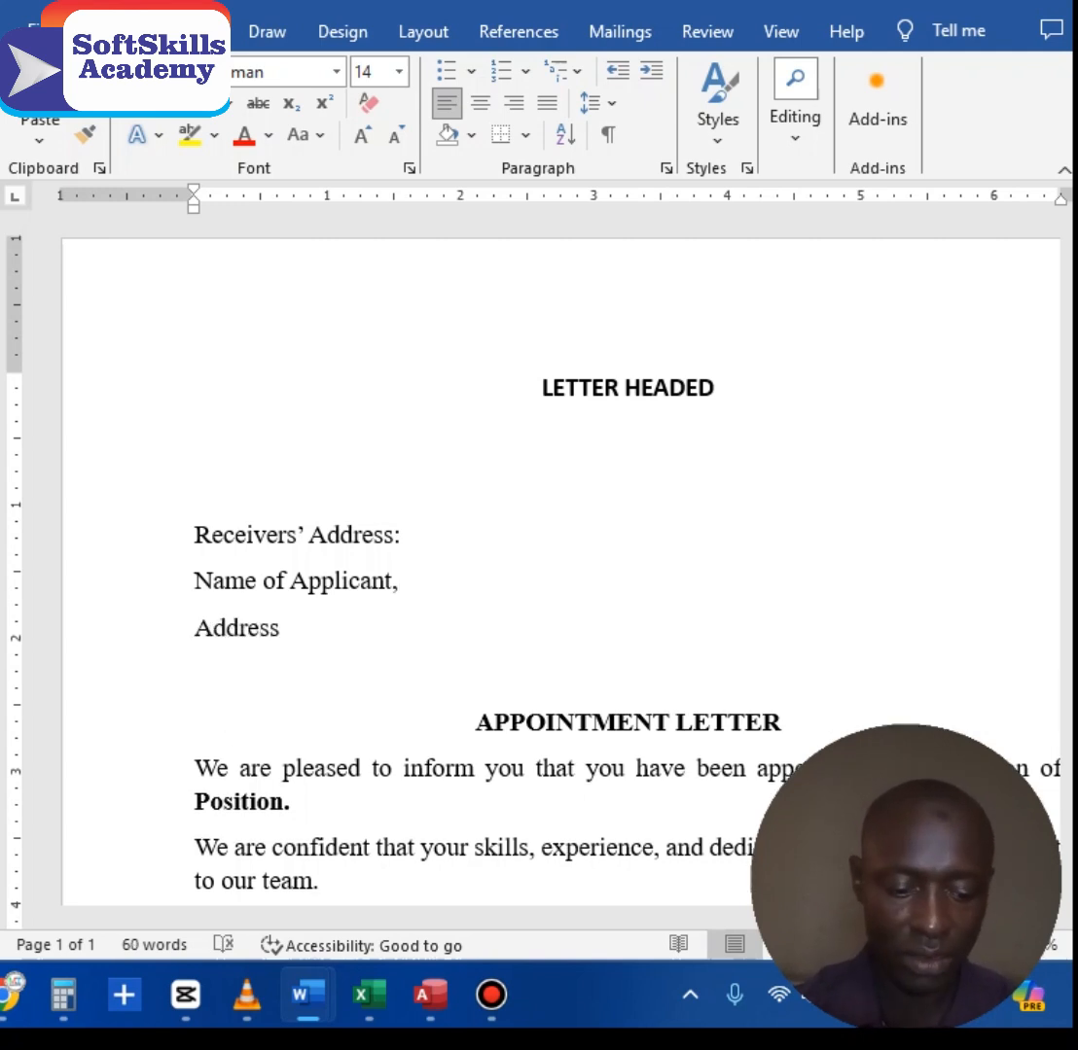
{"action": "type", "text": "."}
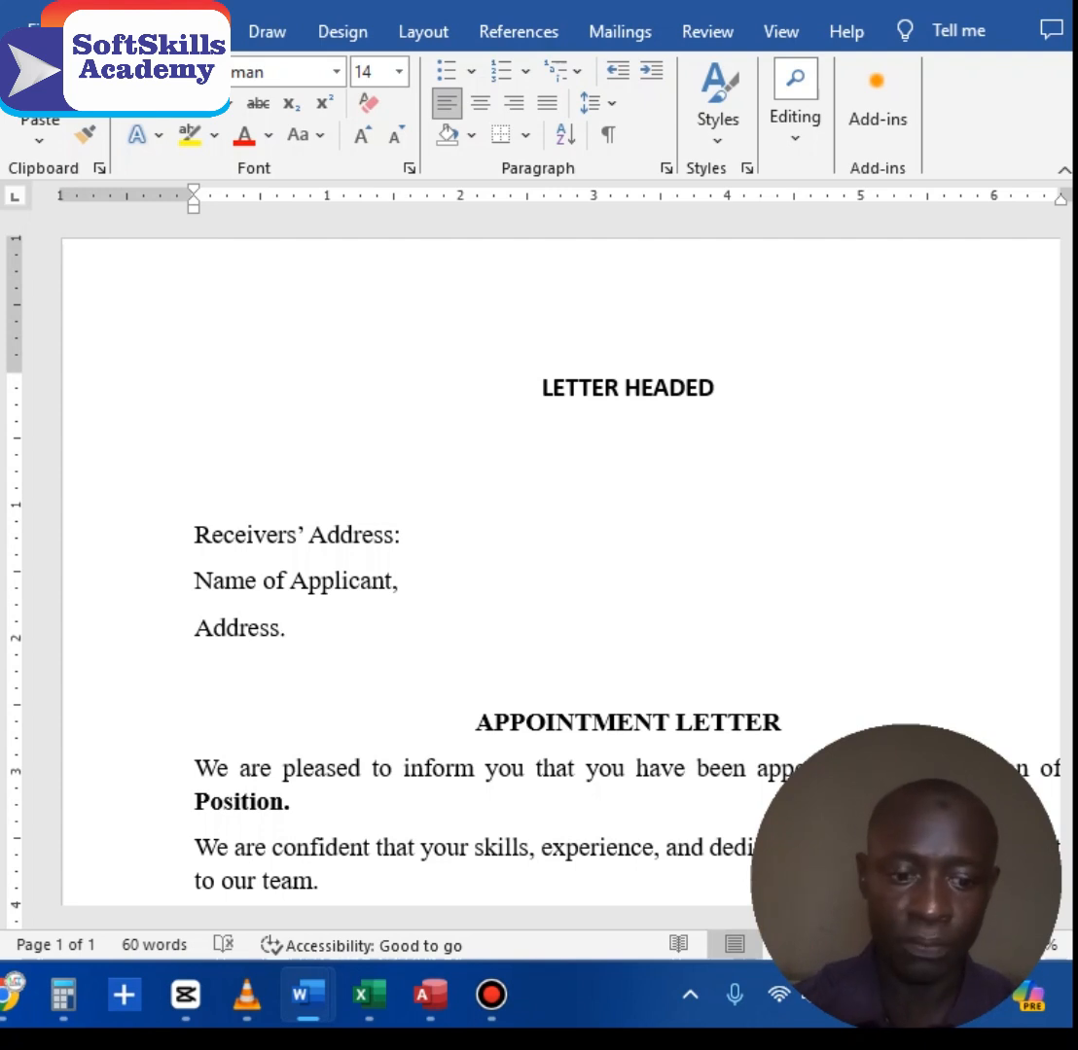
Step: Put the cursor in the word 'Position' further down the letter
{"action": "key", "text": "Down"}
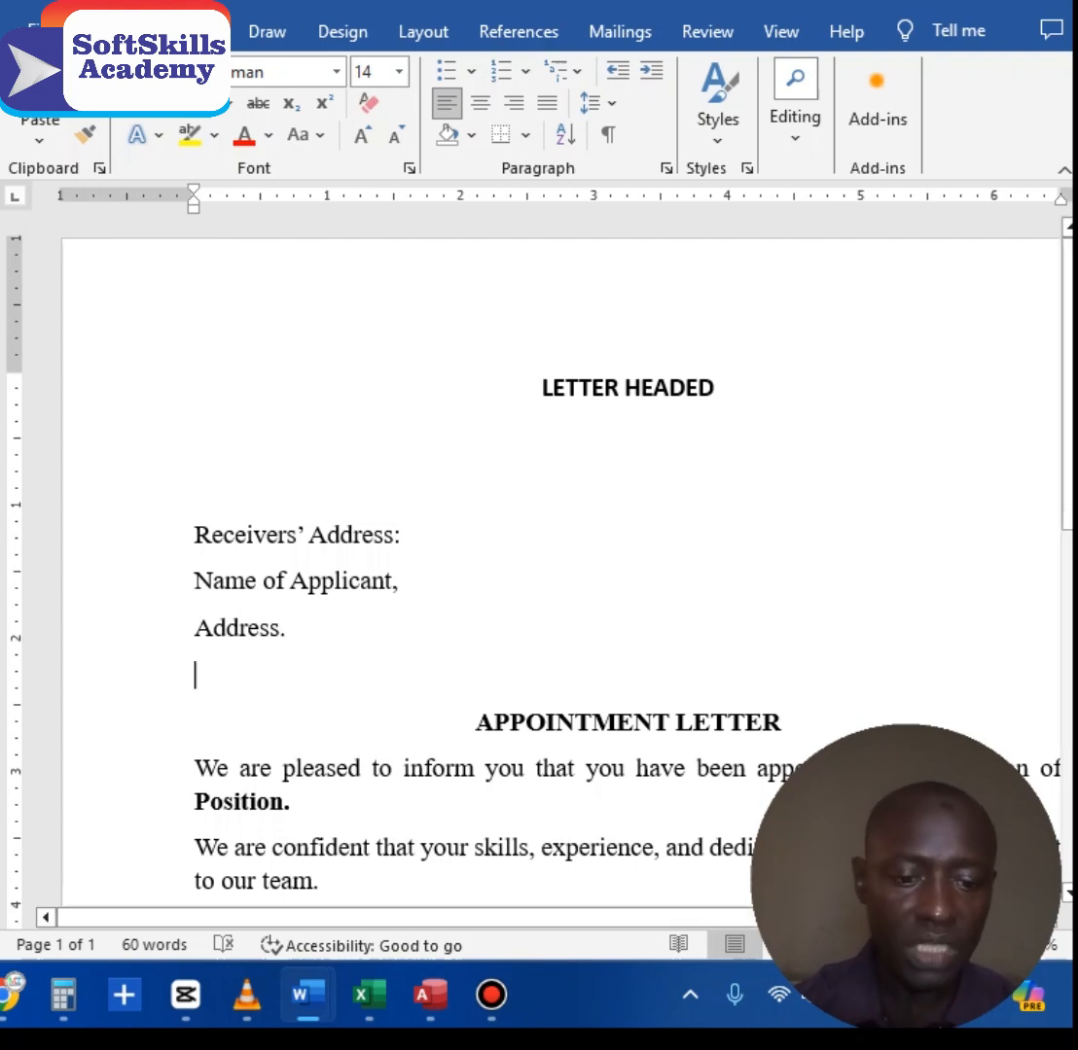
{"action": "double_click", "coordinate": [238, 802]}
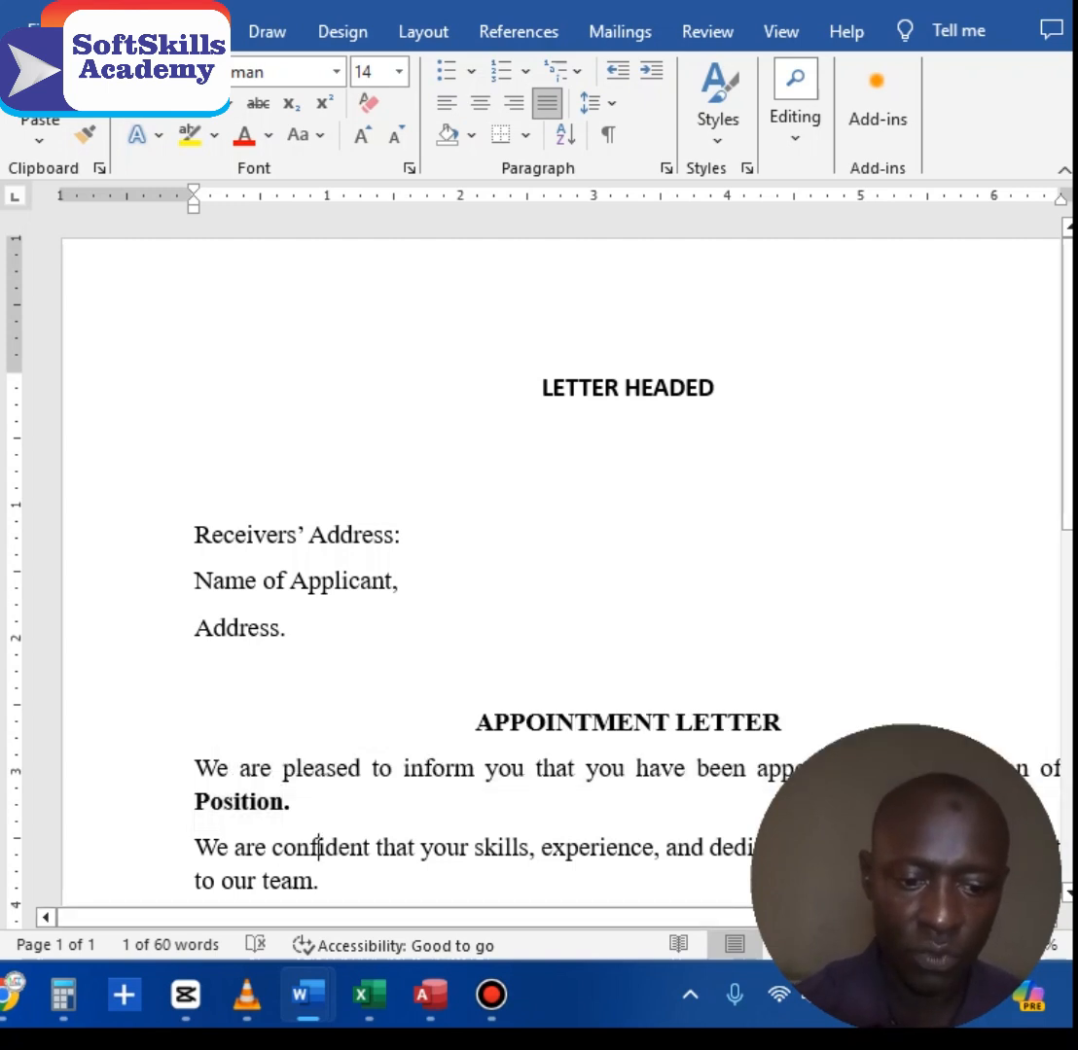
{"action": "left_click", "coordinate": [225, 580]}
{"action": "left_click", "coordinate": [249, 801]}
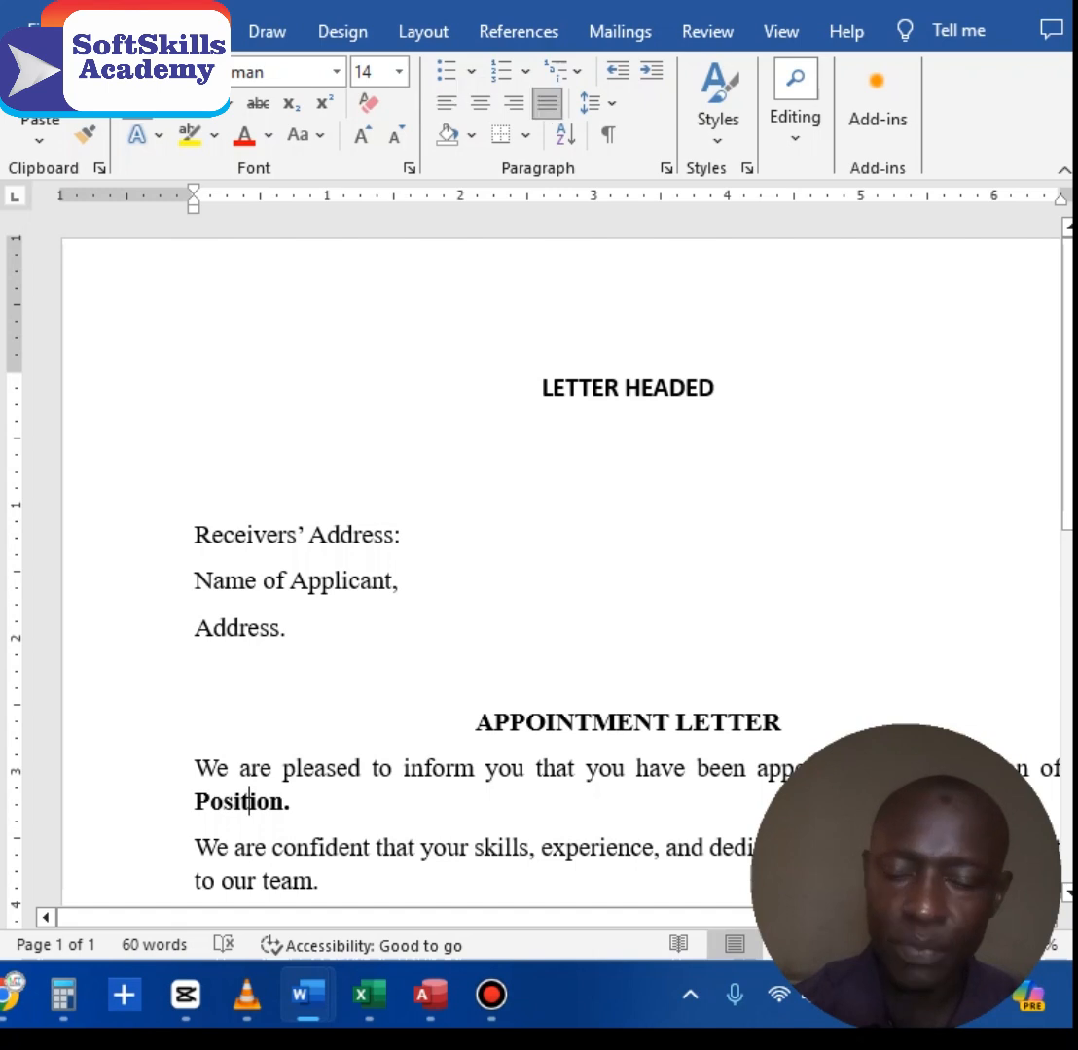
Step: With the cursor after 'Name of Applicant,', bring up the Mailings ribbon tools
{"action": "left_click", "coordinate": [399, 581]}
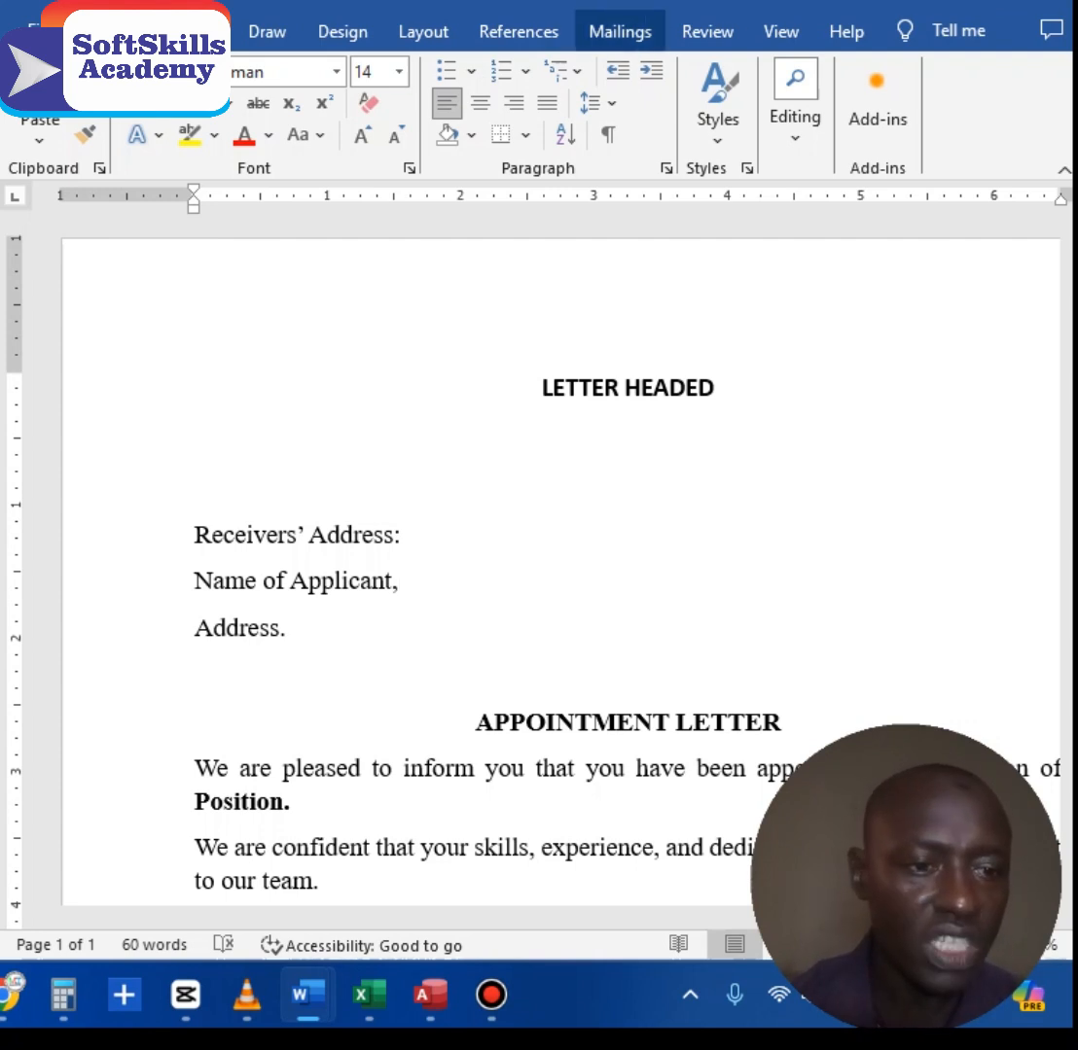
{"action": "left_click", "coordinate": [620, 31]}
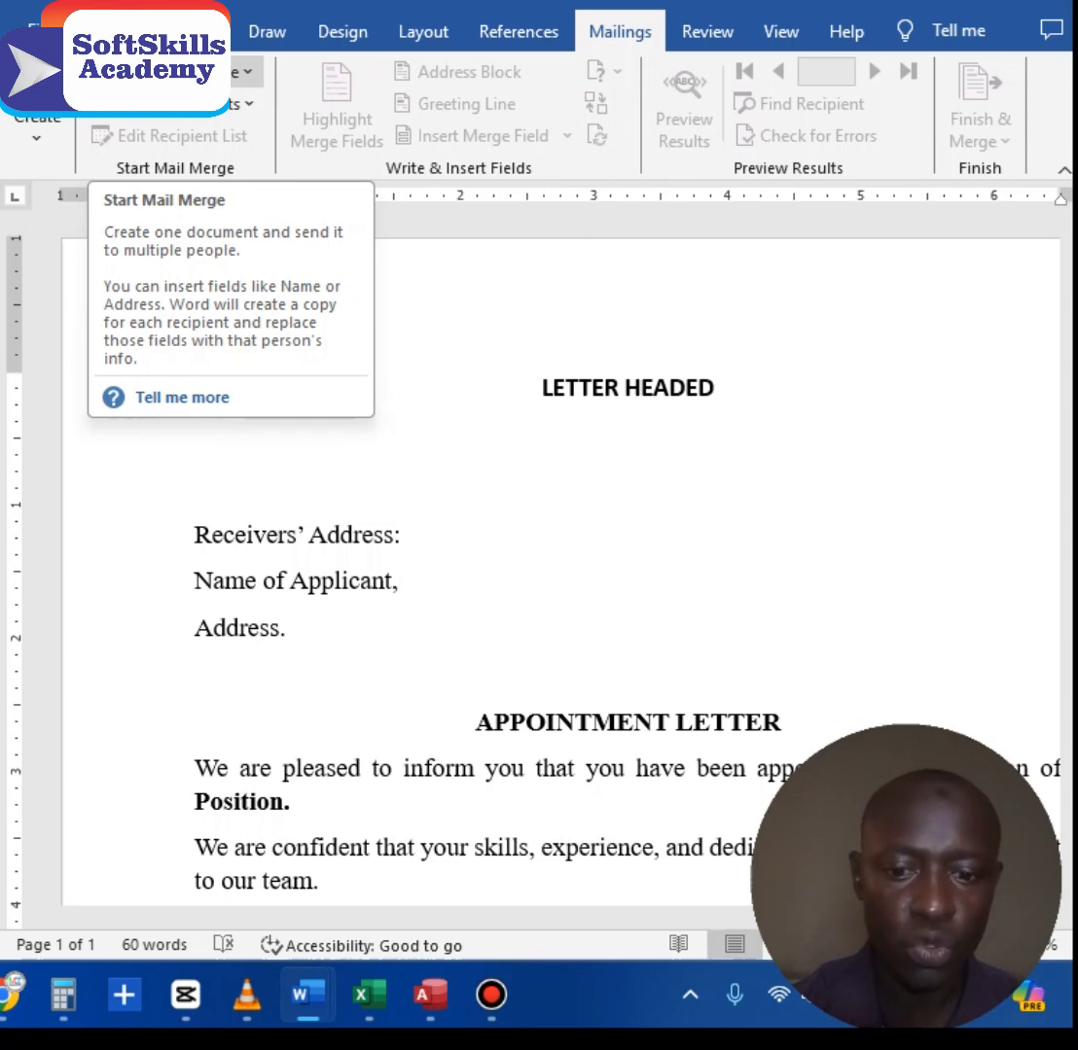
Step: Start a Letters mail merge and begin typing a new recipient list
{"action": "left_click", "coordinate": [219, 73]}
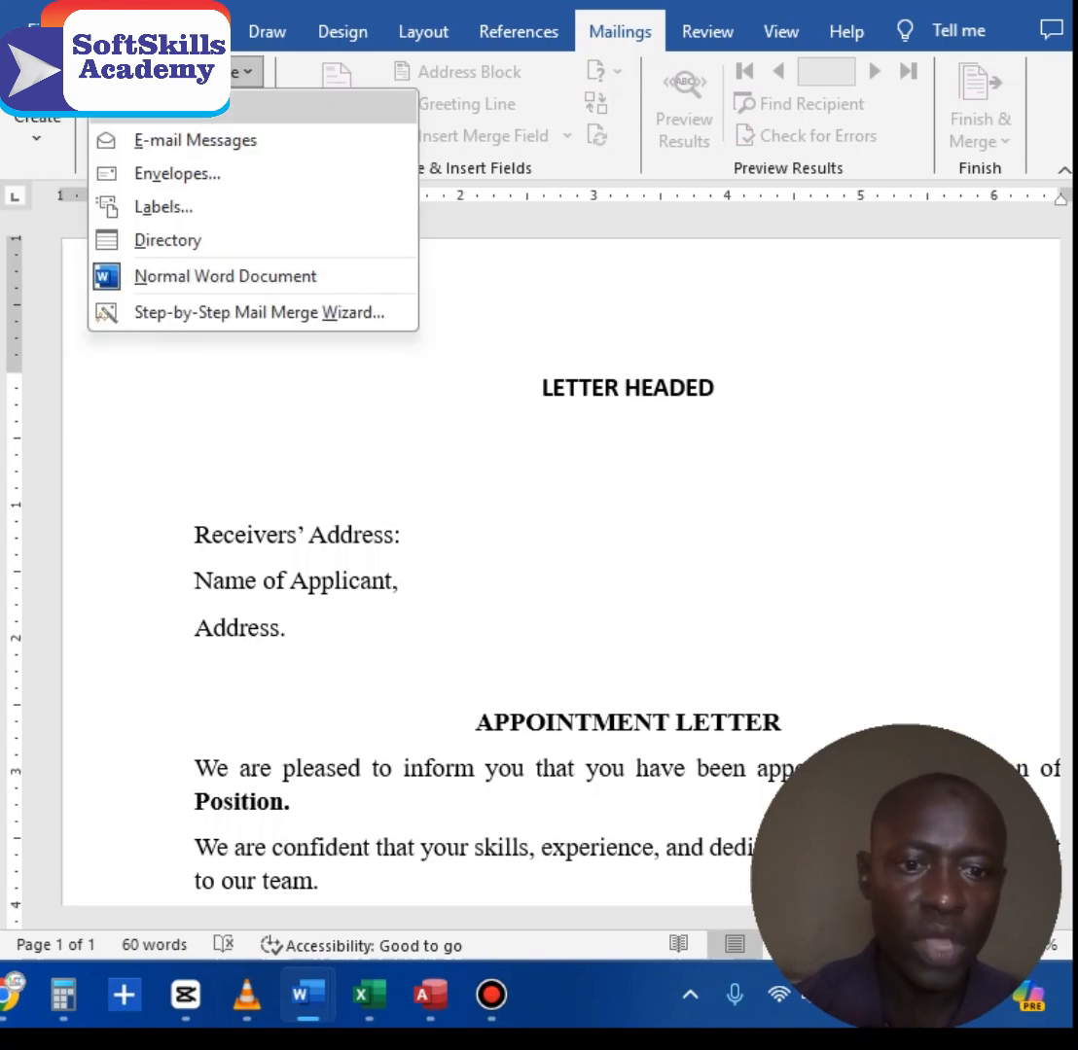
{"action": "left_click", "coordinate": [195, 107]}
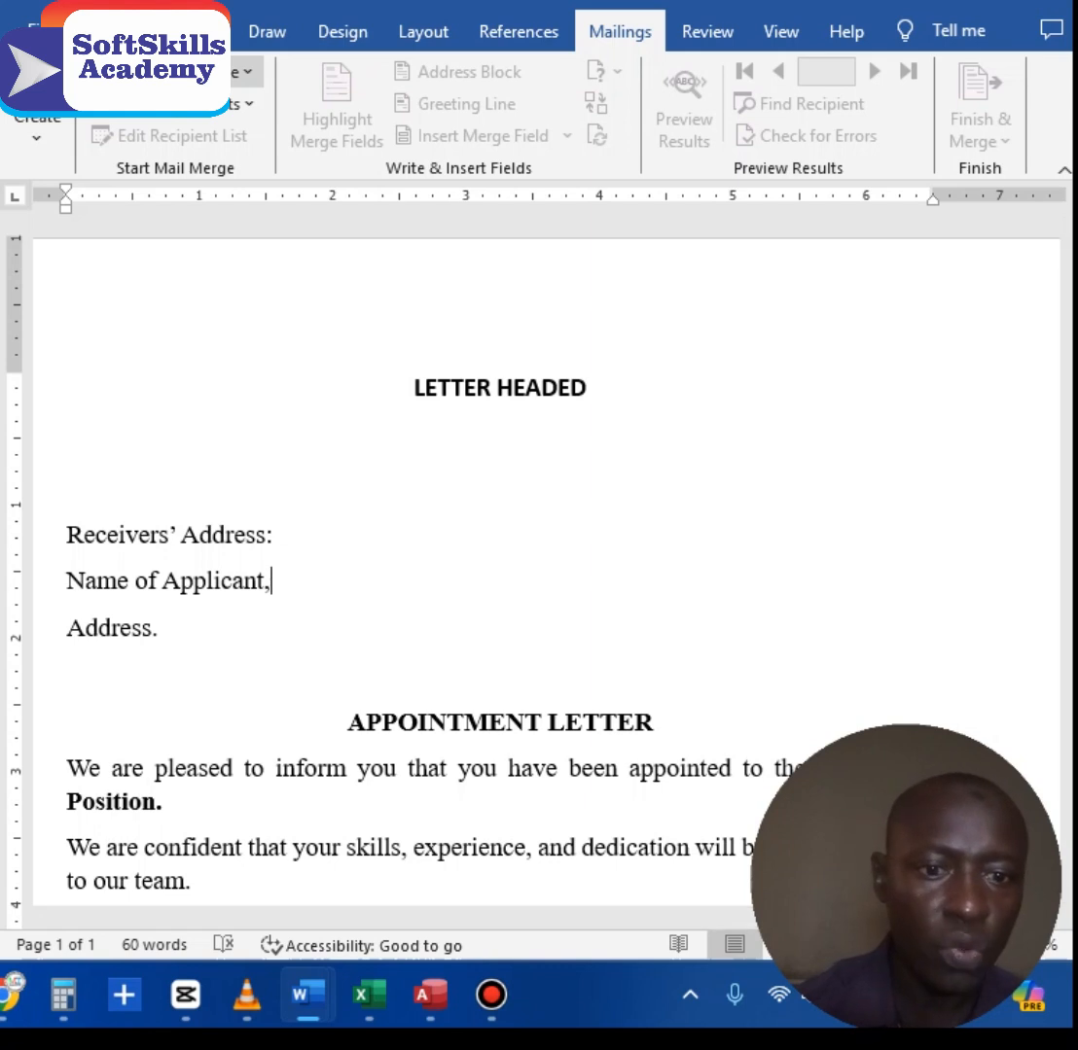
{"action": "left_click", "coordinate": [219, 72]}
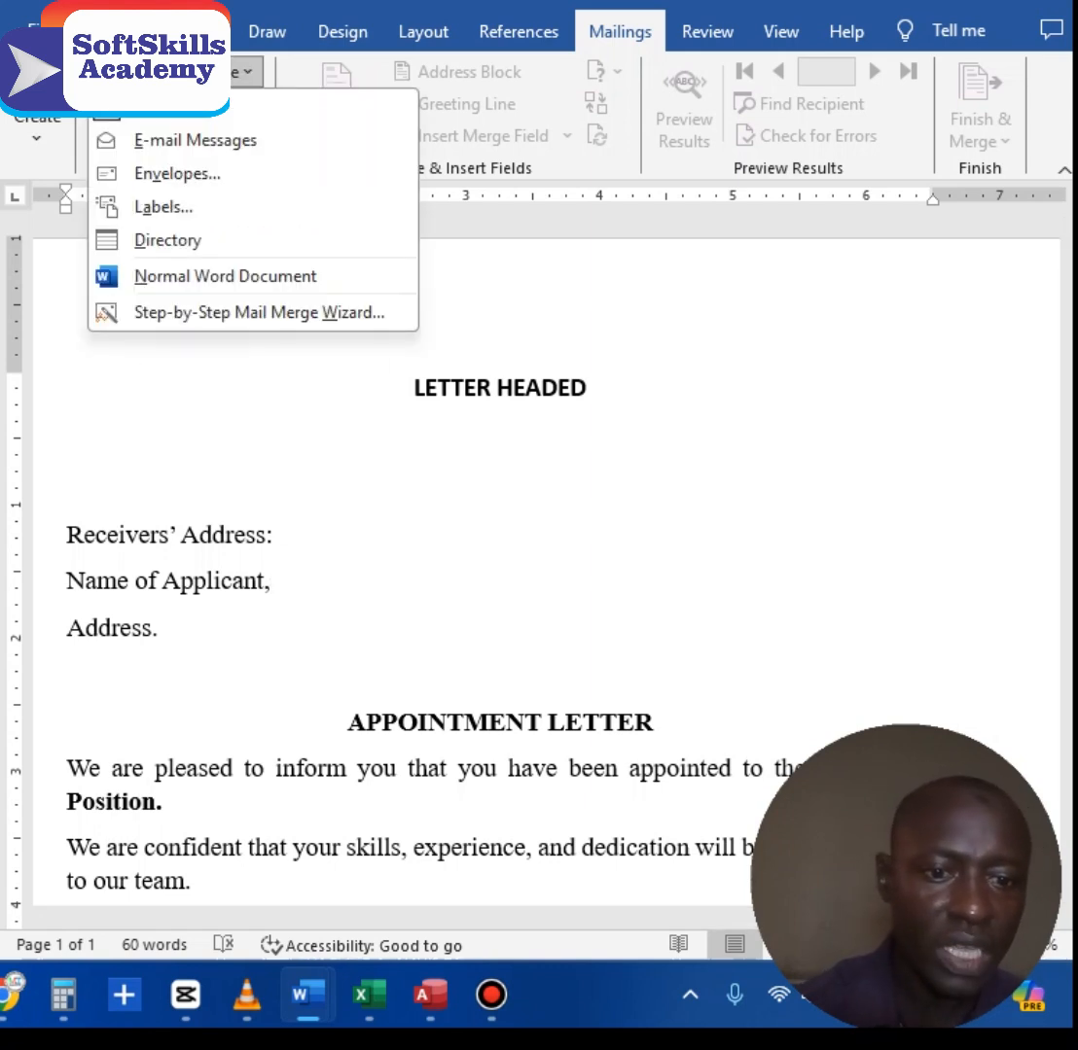
{"action": "left_click", "coordinate": [219, 73]}
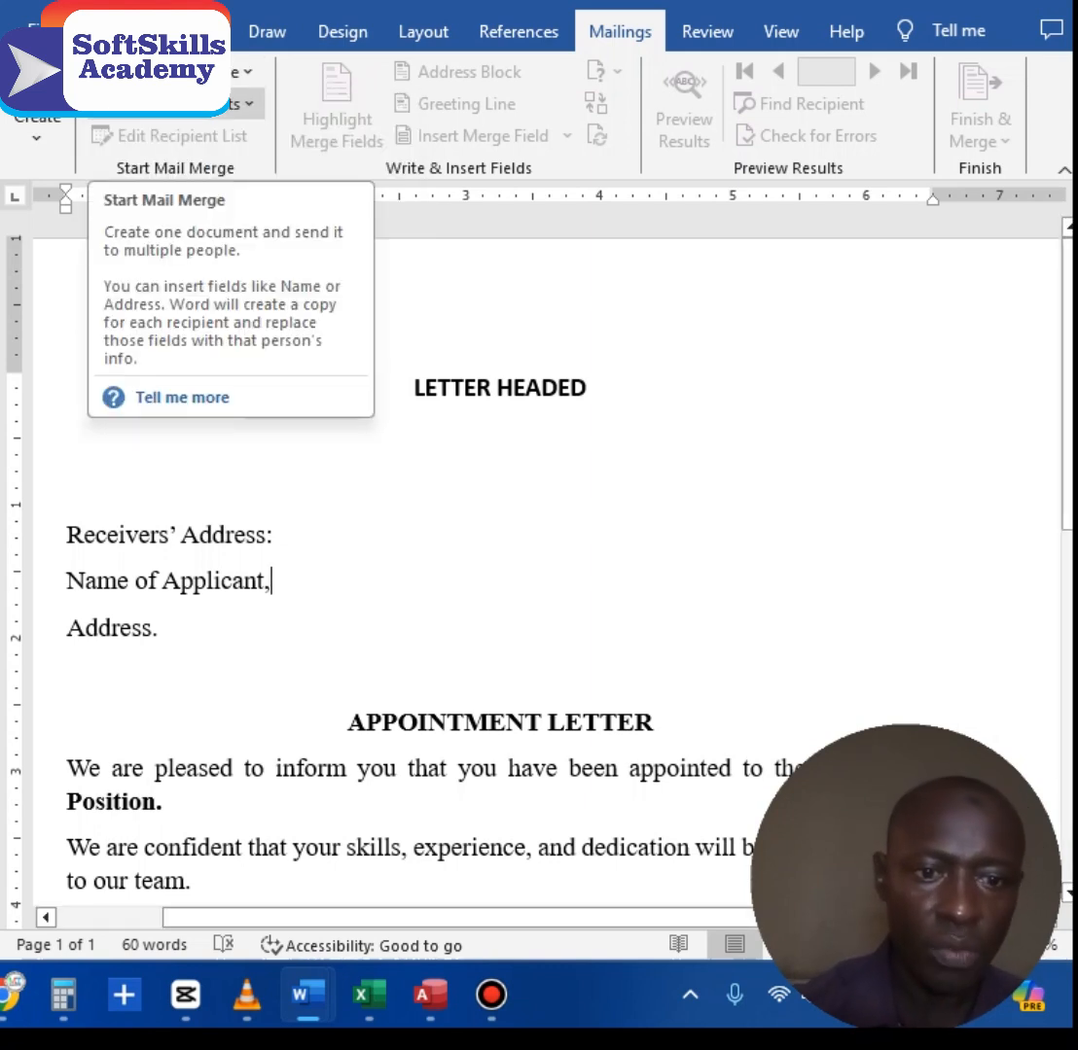
{"action": "left_click", "coordinate": [244, 103]}
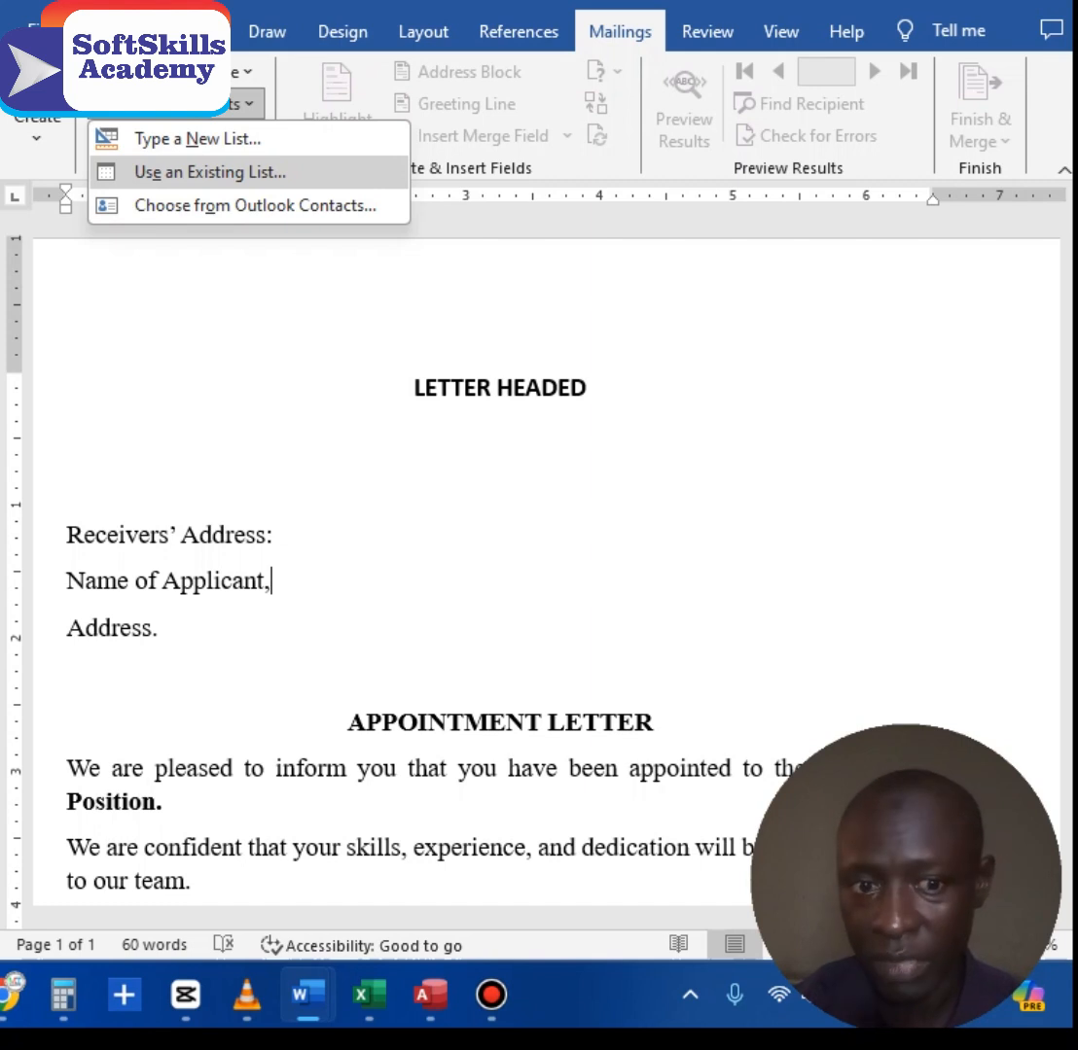
{"action": "left_click", "coordinate": [197, 138]}
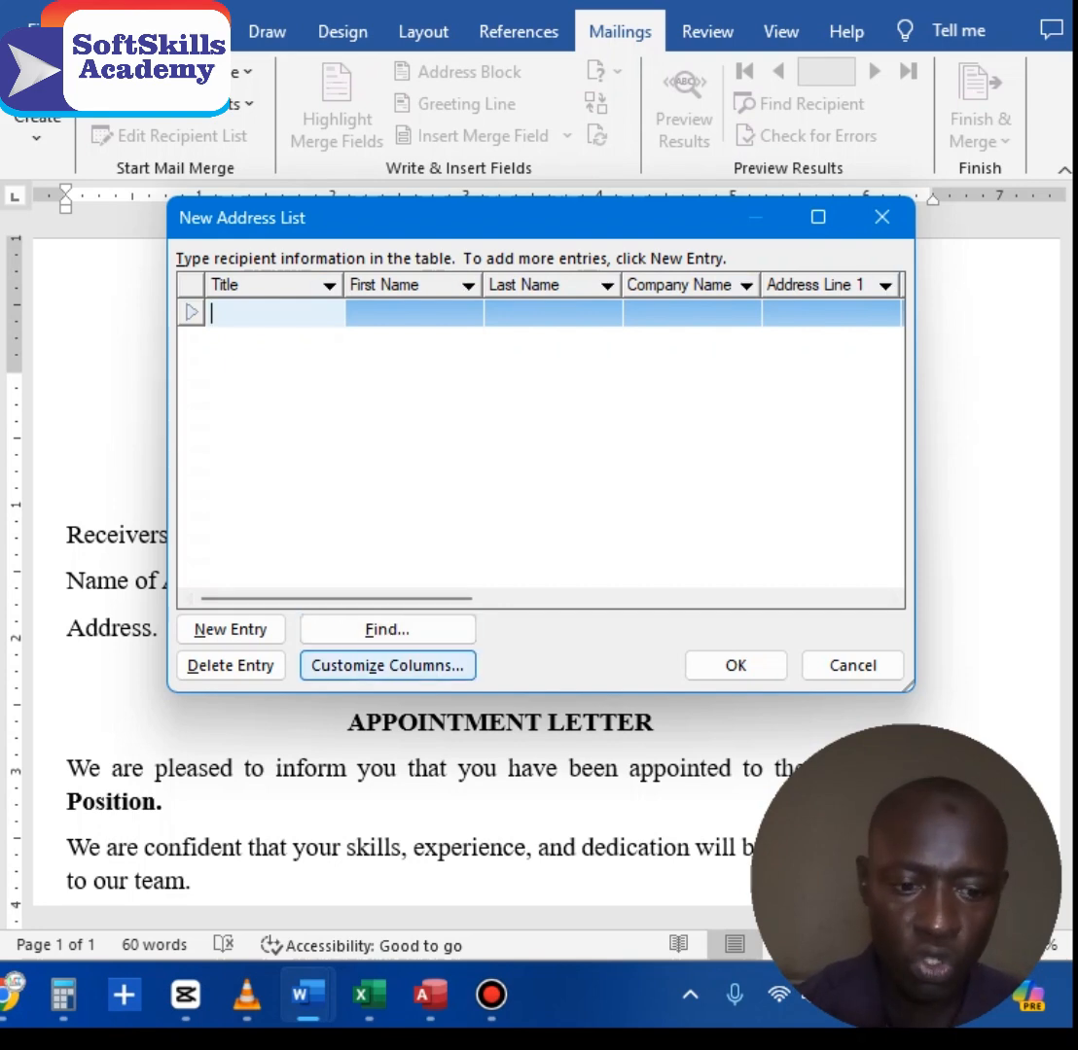
Step: Delete the Title, First Name, Last Name and Company Name fields from the recipient list
{"action": "left_click", "coordinate": [387, 666]}
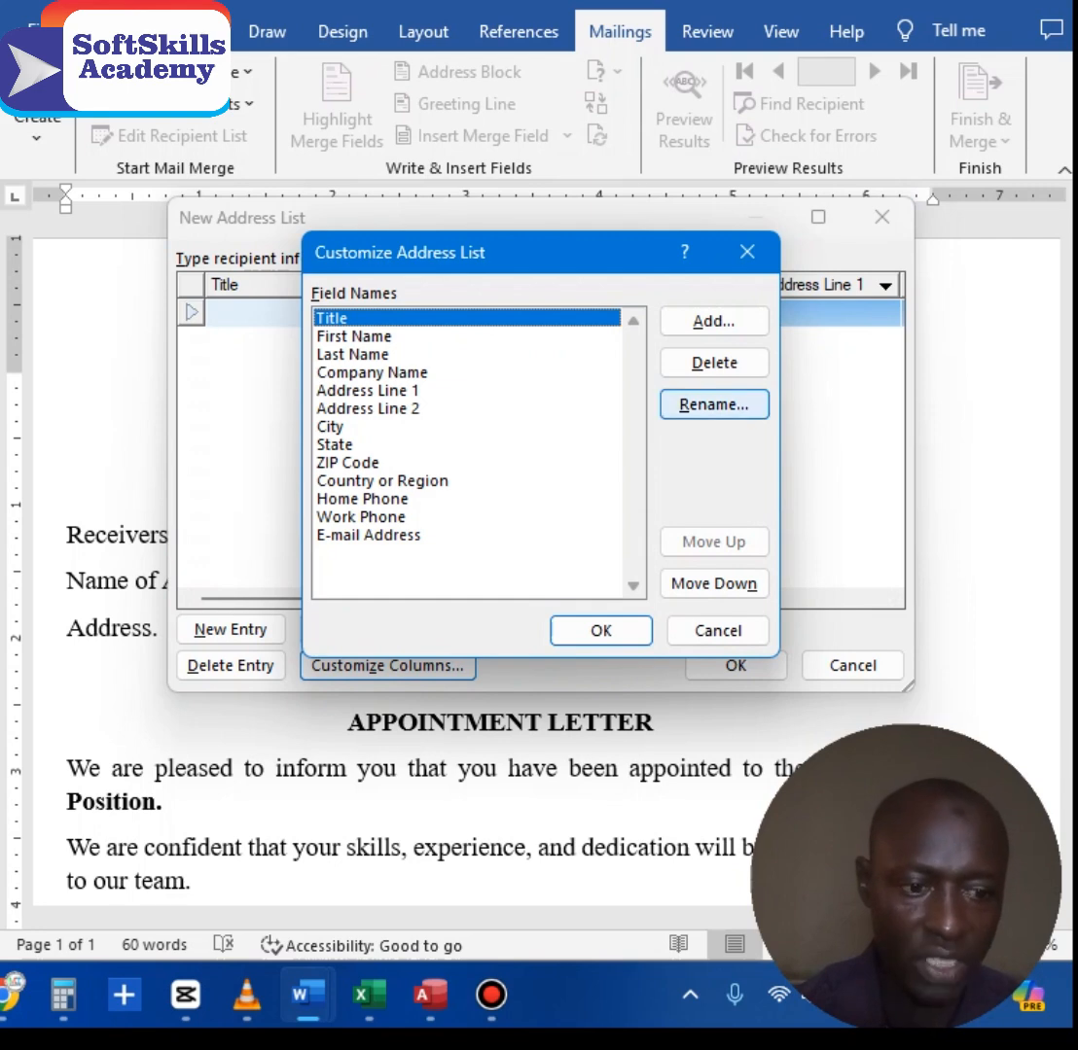
{"action": "left_click", "coordinate": [714, 361]}
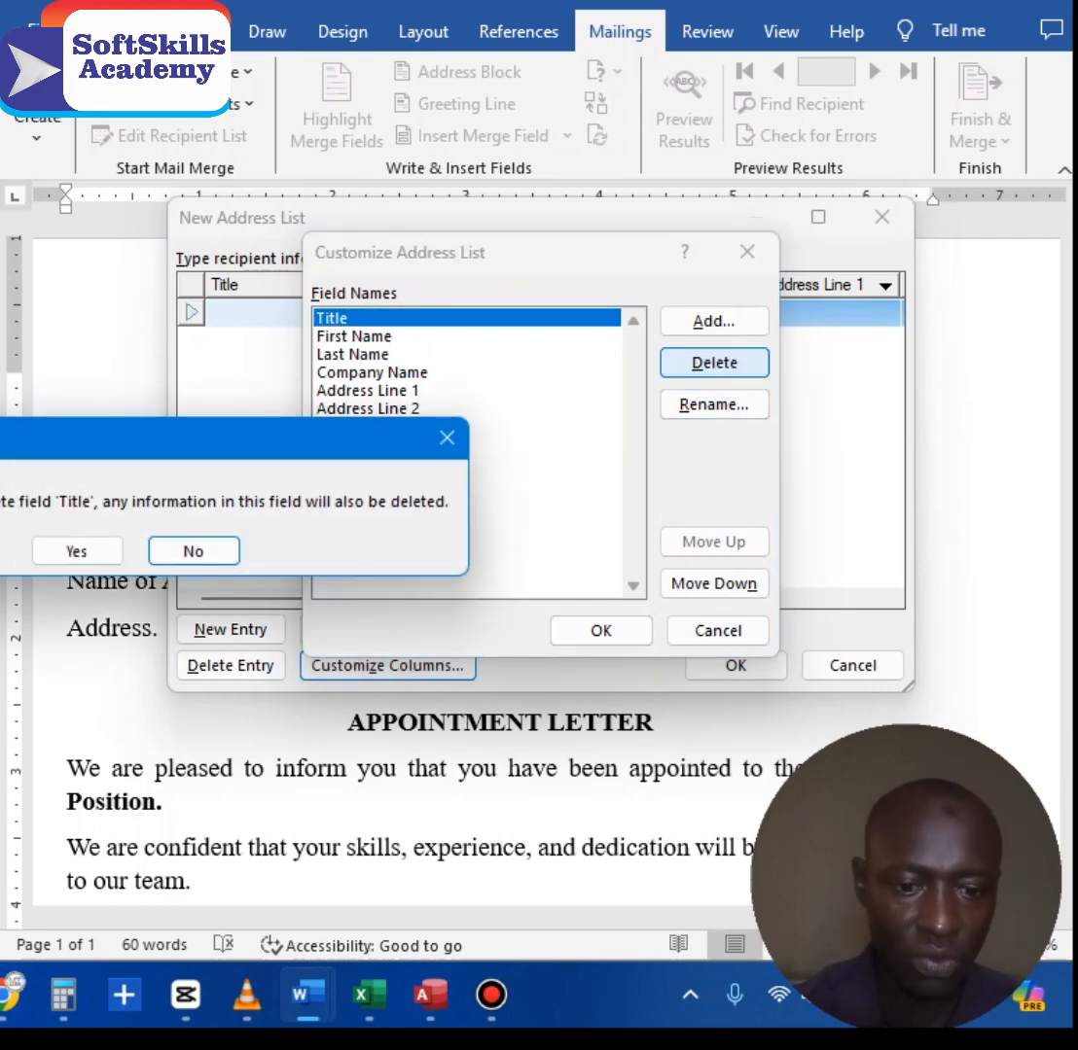
{"action": "key", "text": "Return"}
{"action": "left_click", "coordinate": [714, 361]}
{"action": "key", "text": "Return"}
{"action": "left_click", "coordinate": [714, 362]}
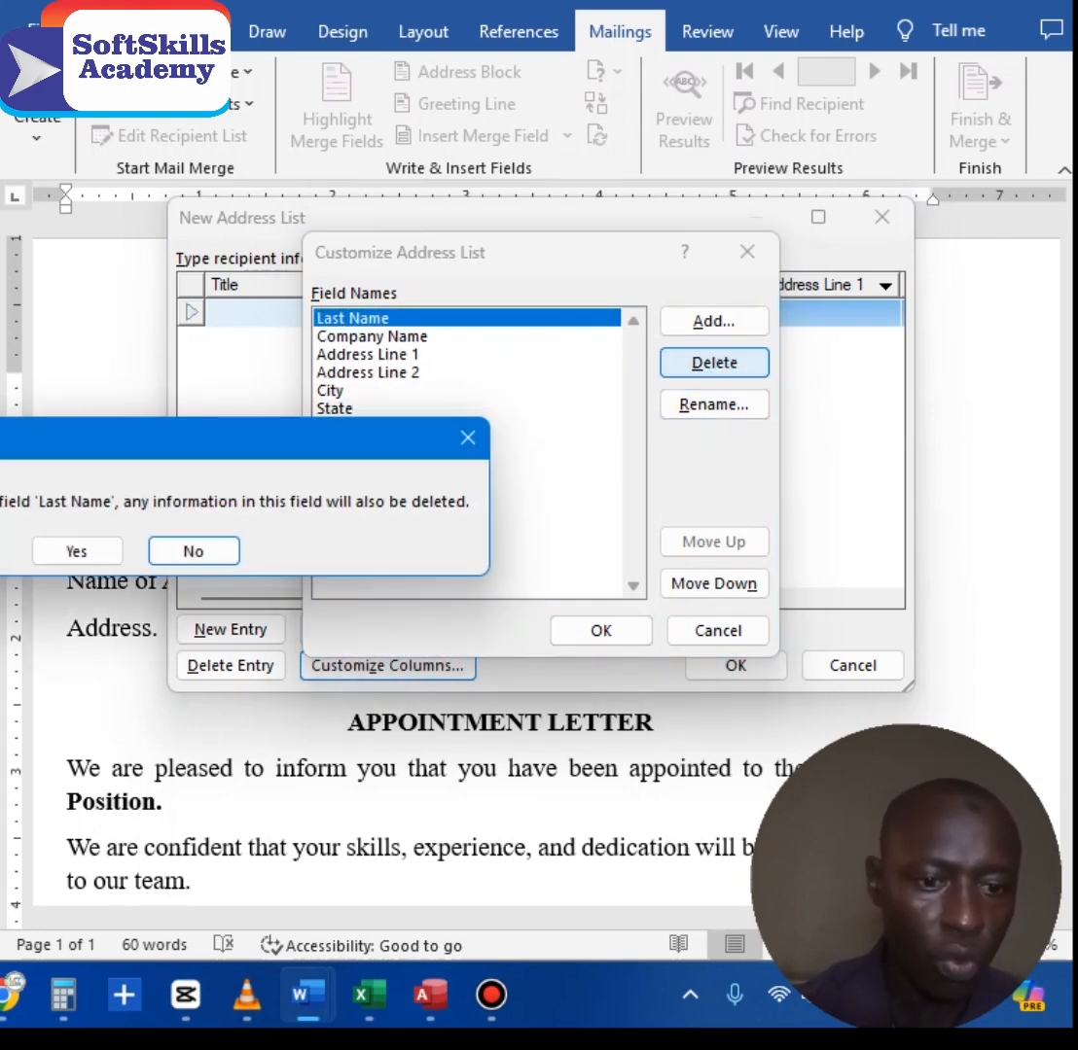
{"action": "key", "text": "Return"}
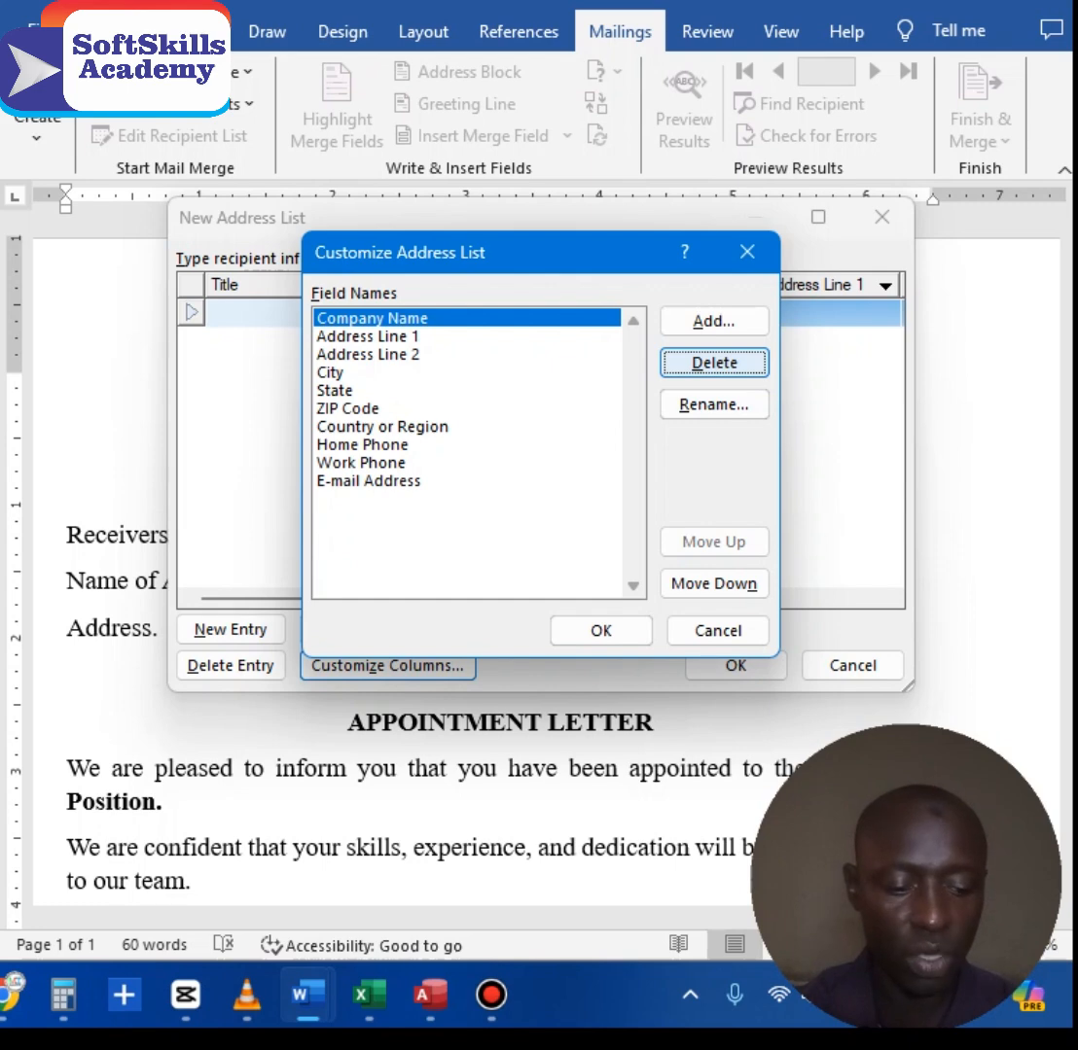
{"action": "left_click", "coordinate": [714, 361]}
{"action": "key", "text": "Return"}
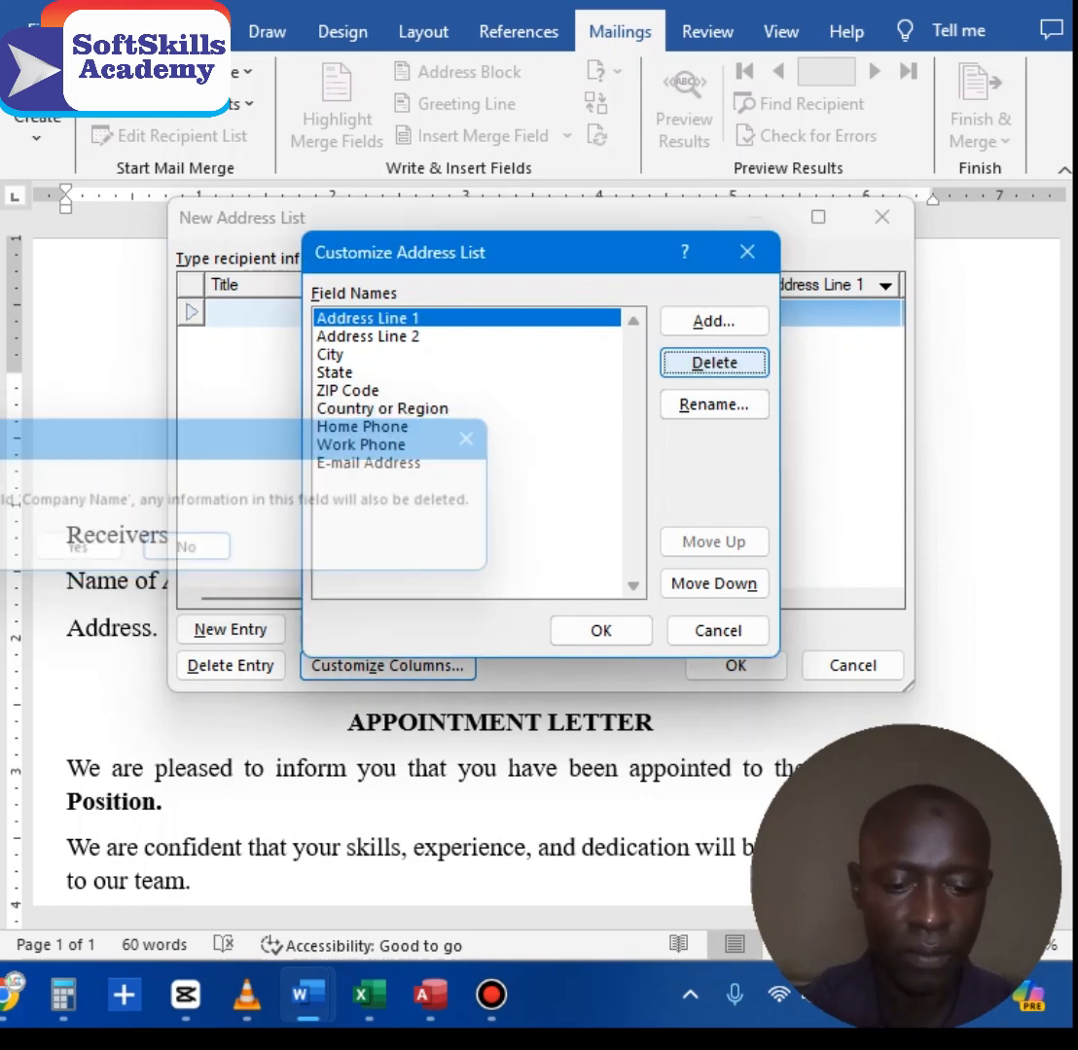
Step: Delete Address Line 1 through Country or Region fields, apply, and enter the first recipient's name
{"action": "left_click", "coordinate": [714, 362]}
{"action": "key", "text": "y"}
{"action": "key", "text": "d"}
{"action": "key", "text": "y"}
{"action": "key", "text": "d"}
{"action": "key", "text": "y"}
{"action": "key", "text": "d"}
{"action": "key", "text": "y"}
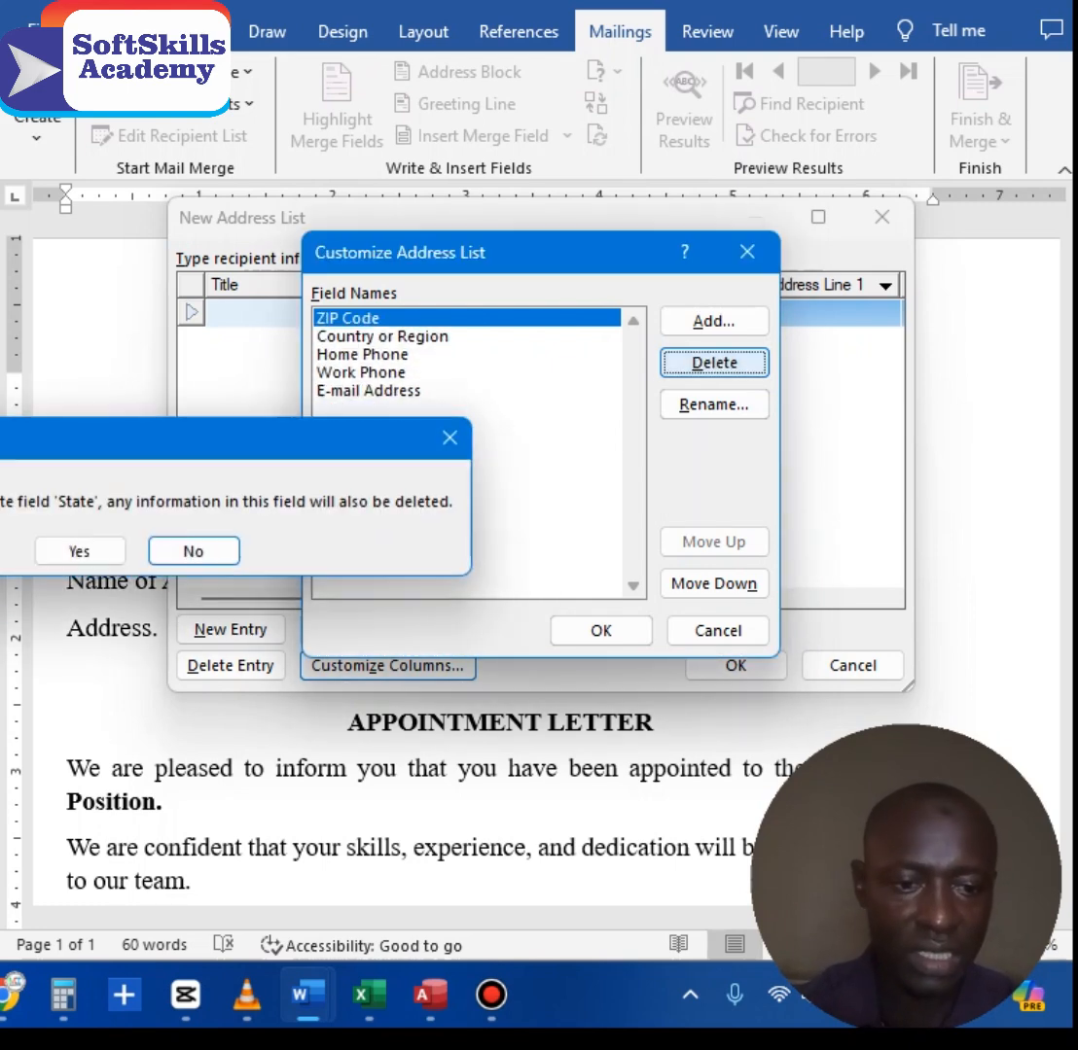
{"action": "key", "text": "d"}
{"action": "key", "text": "y"}
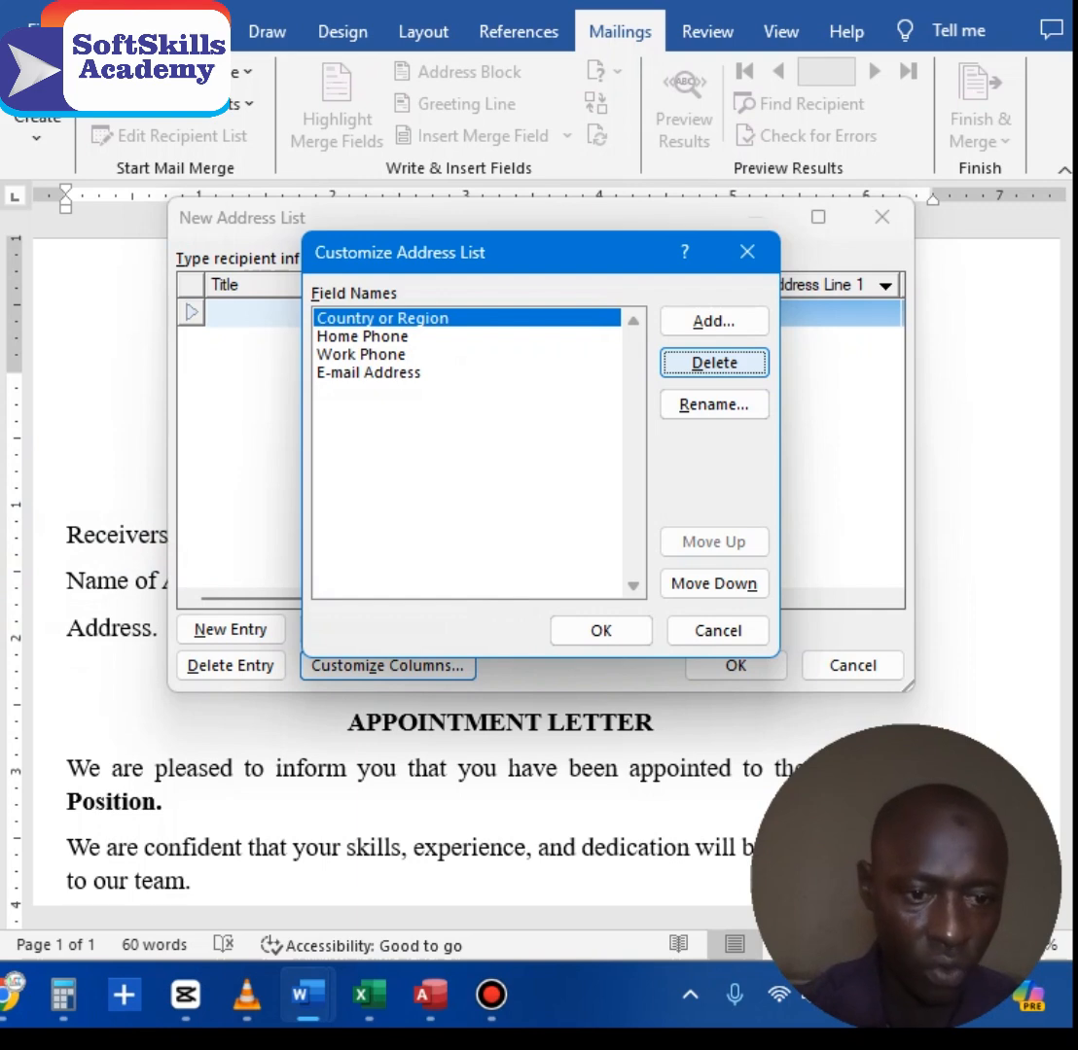
{"action": "key", "text": "d"}
{"action": "key", "text": "y"}
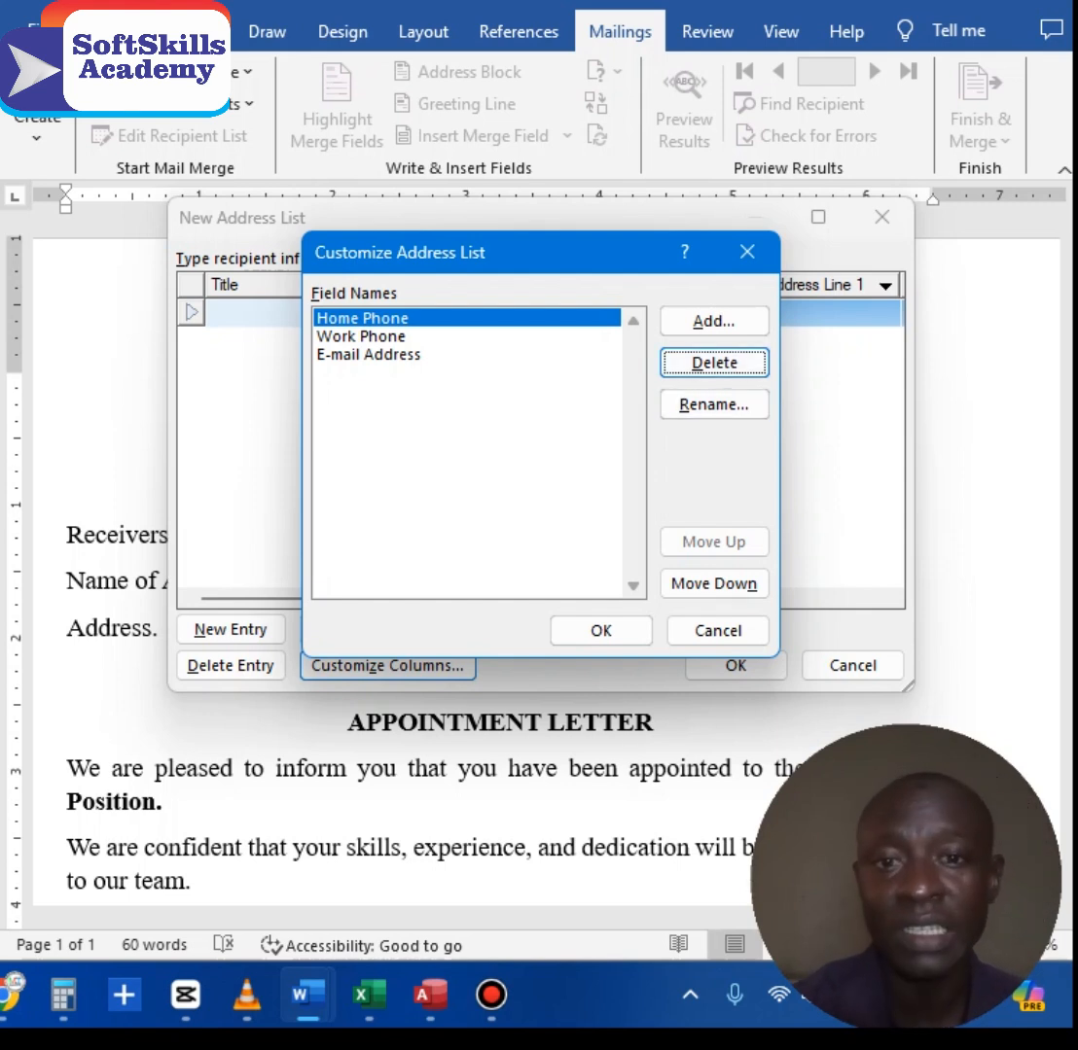
{"action": "left_click", "coordinate": [601, 630]}
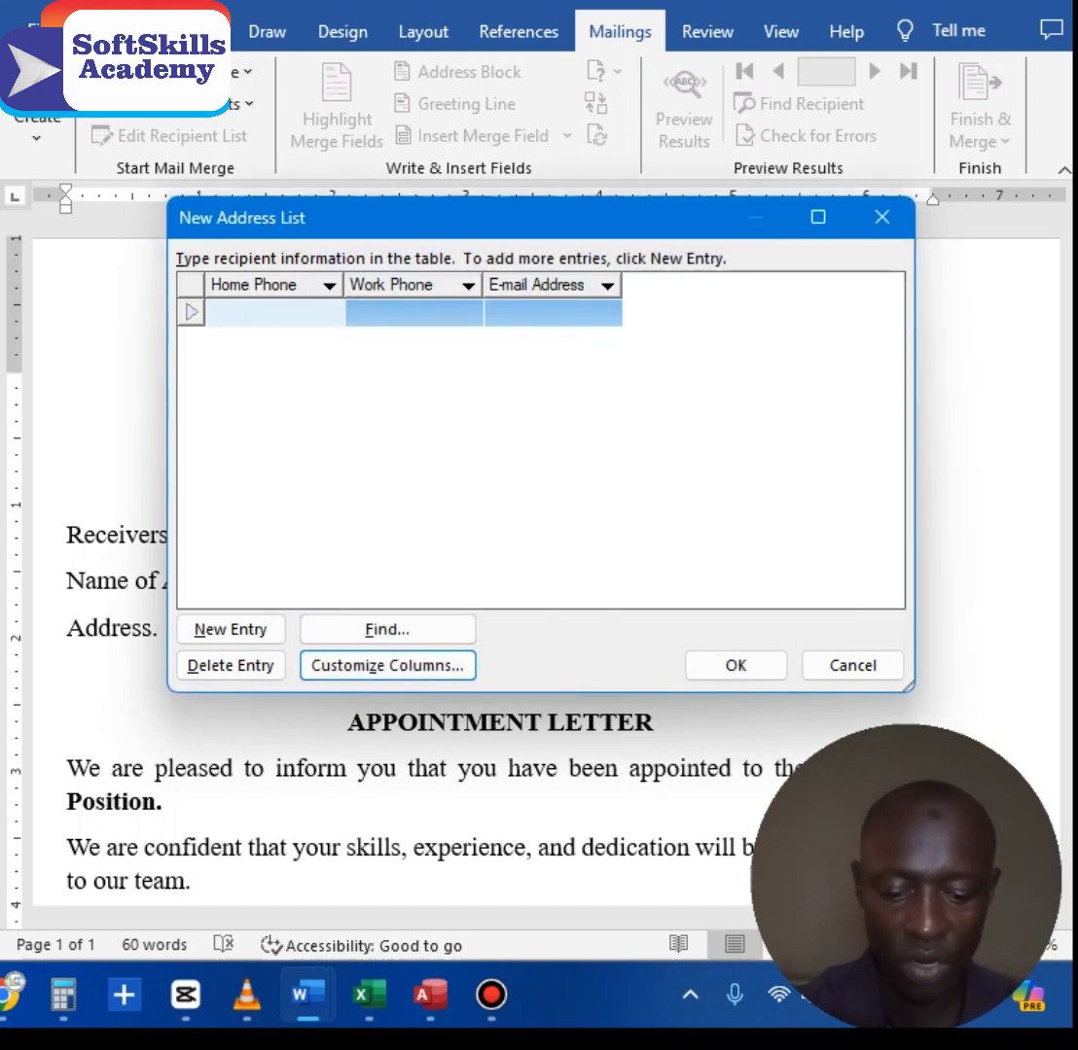
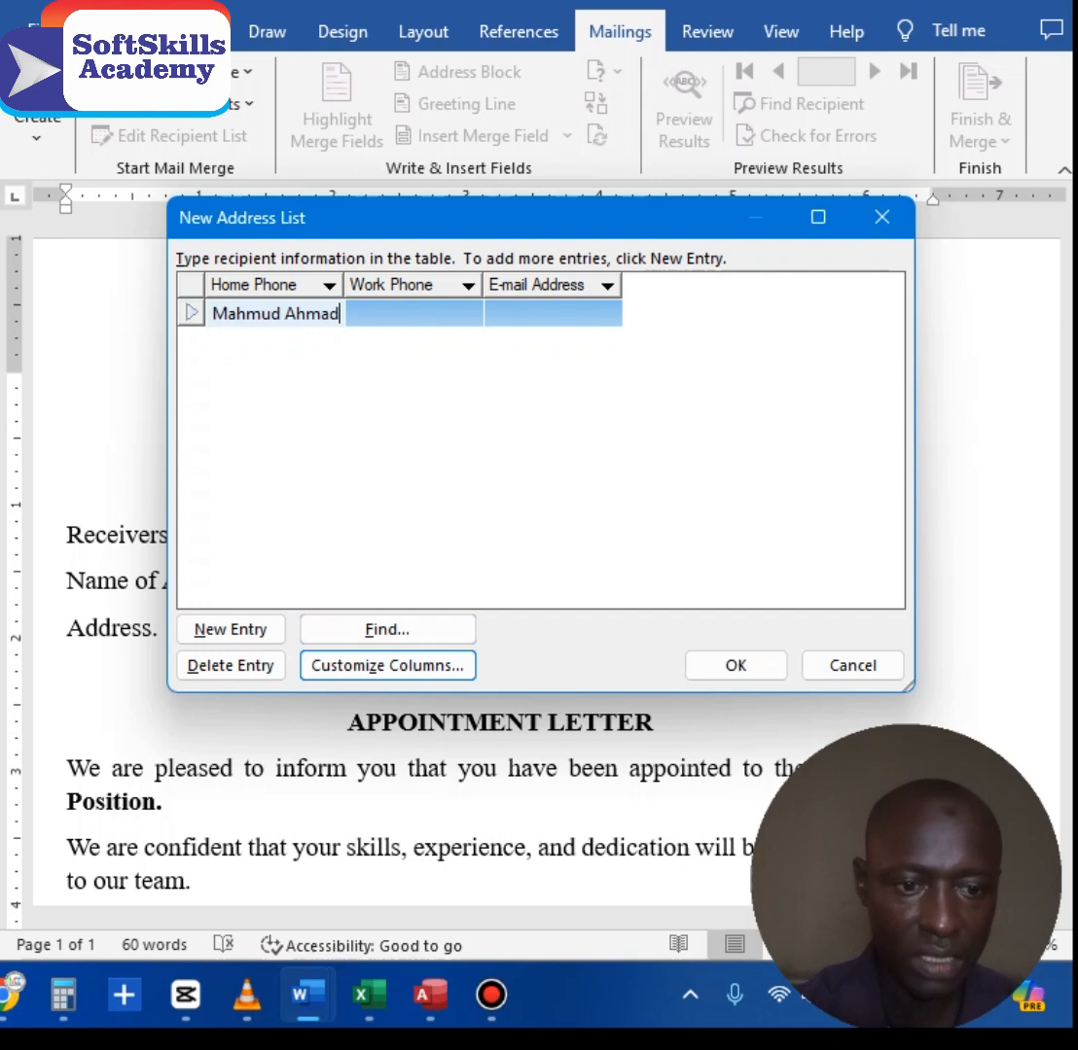
Step: Enter the first recipient's address and the position Manager
{"action": "key", "text": "Tab"}
{"action": "type", "text": "Fulafia"}
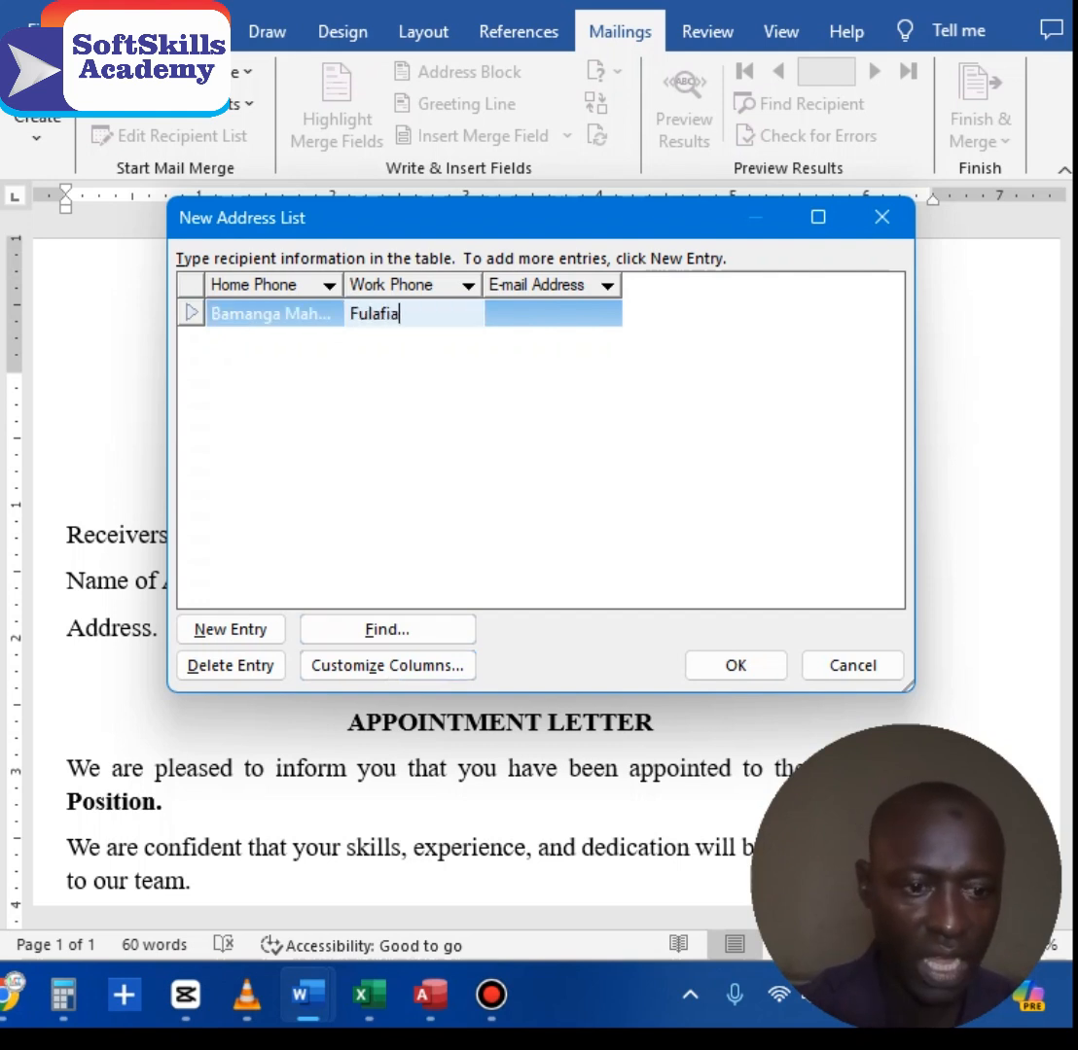
{"action": "key", "text": "Tab"}
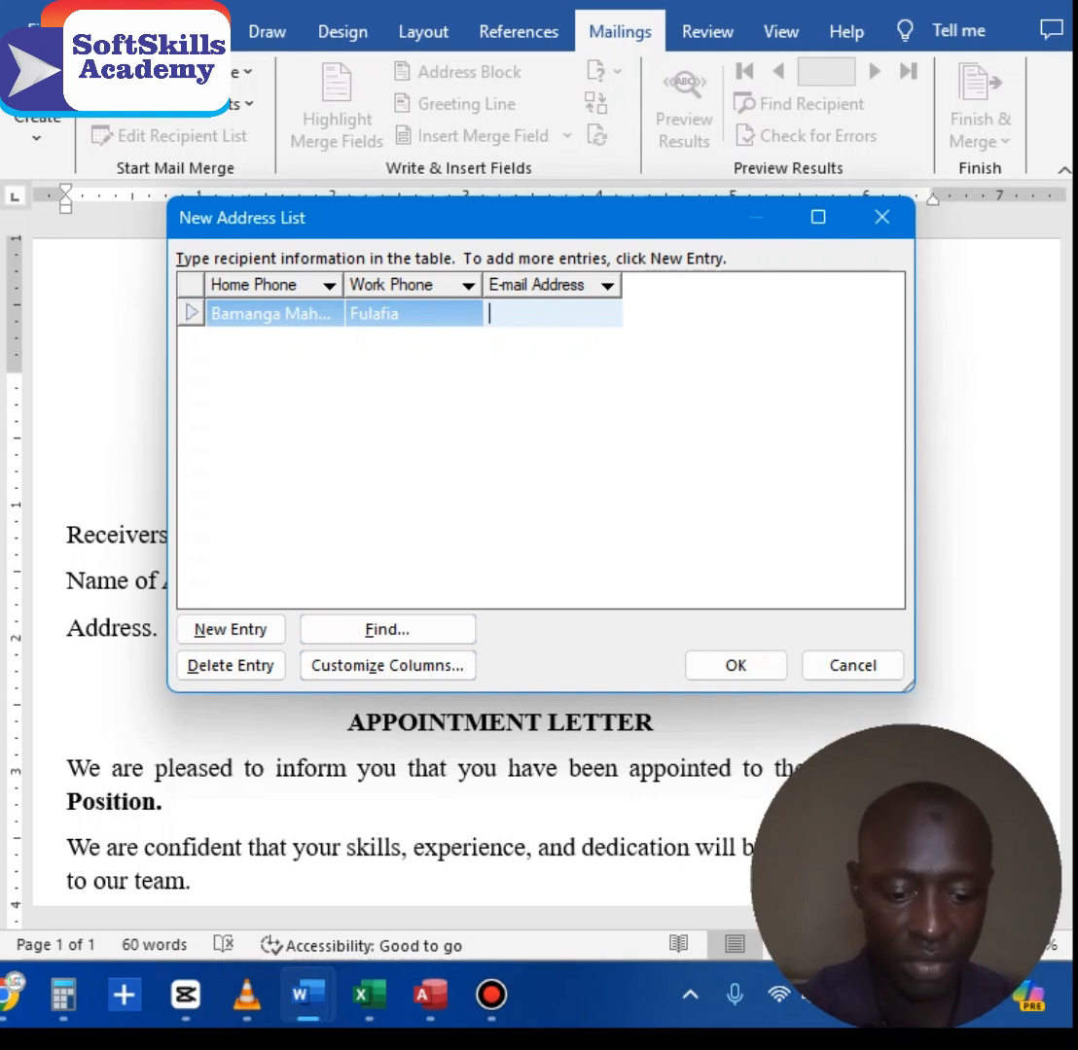
{"action": "type", "text": "Manage"}
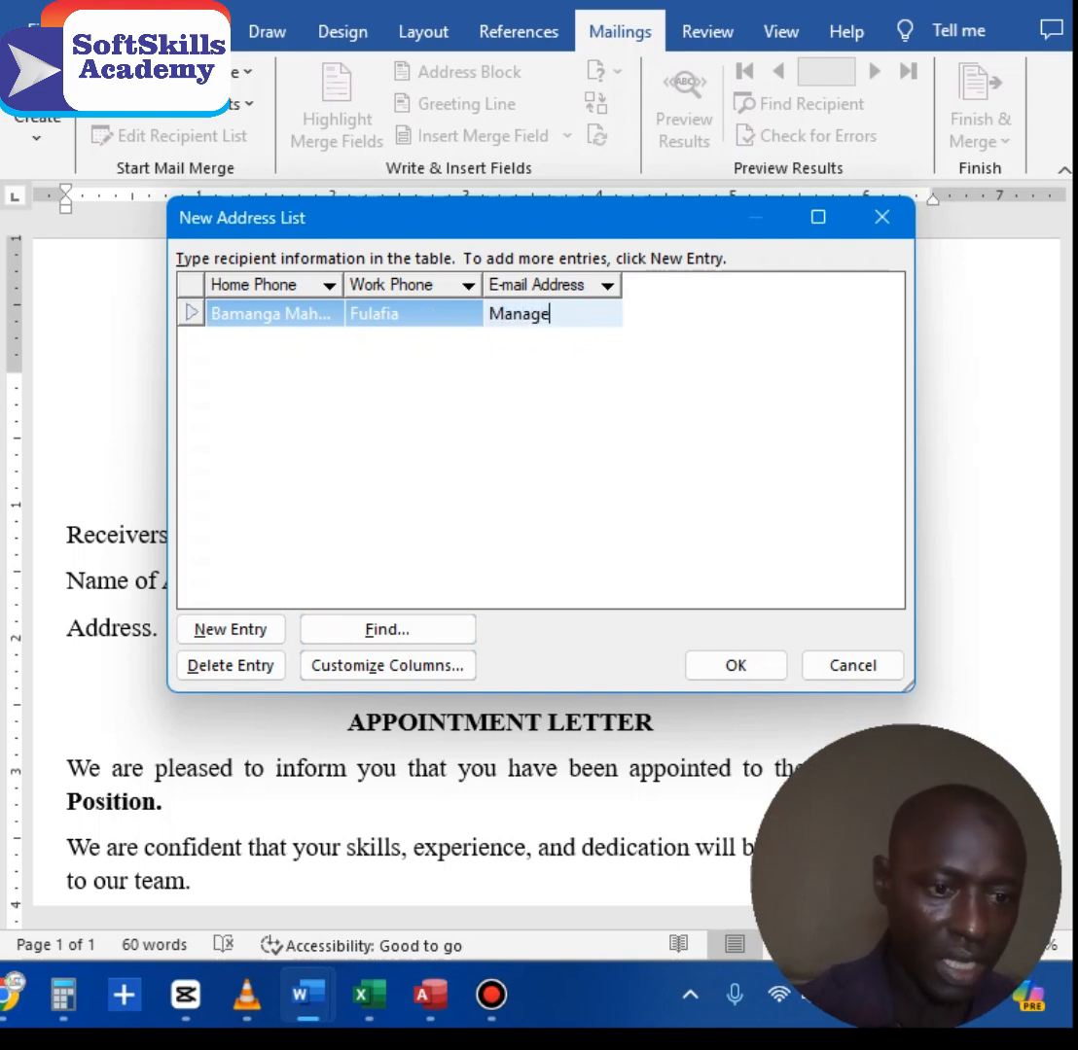
{"action": "type", "text": "r"}
{"action": "key", "text": "Tab"}
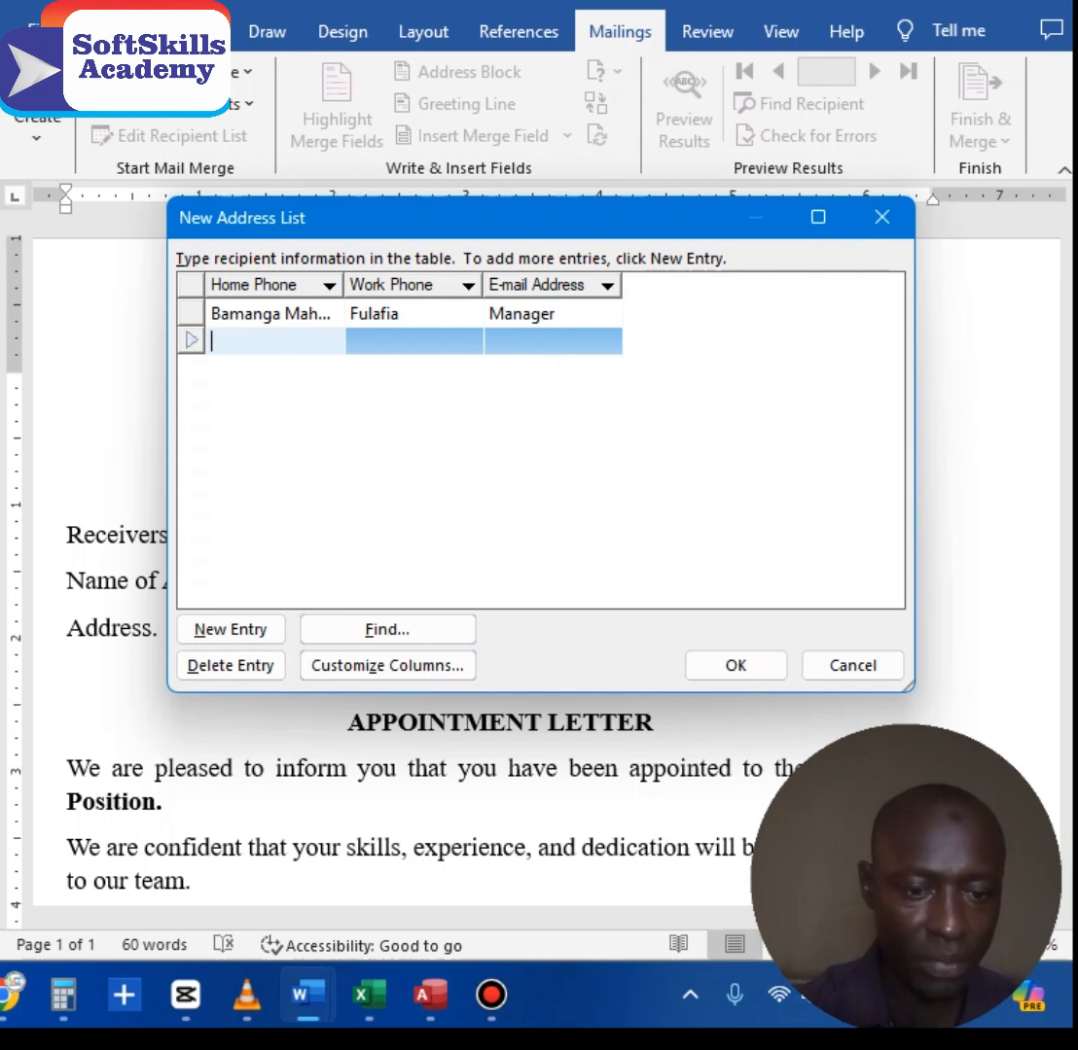
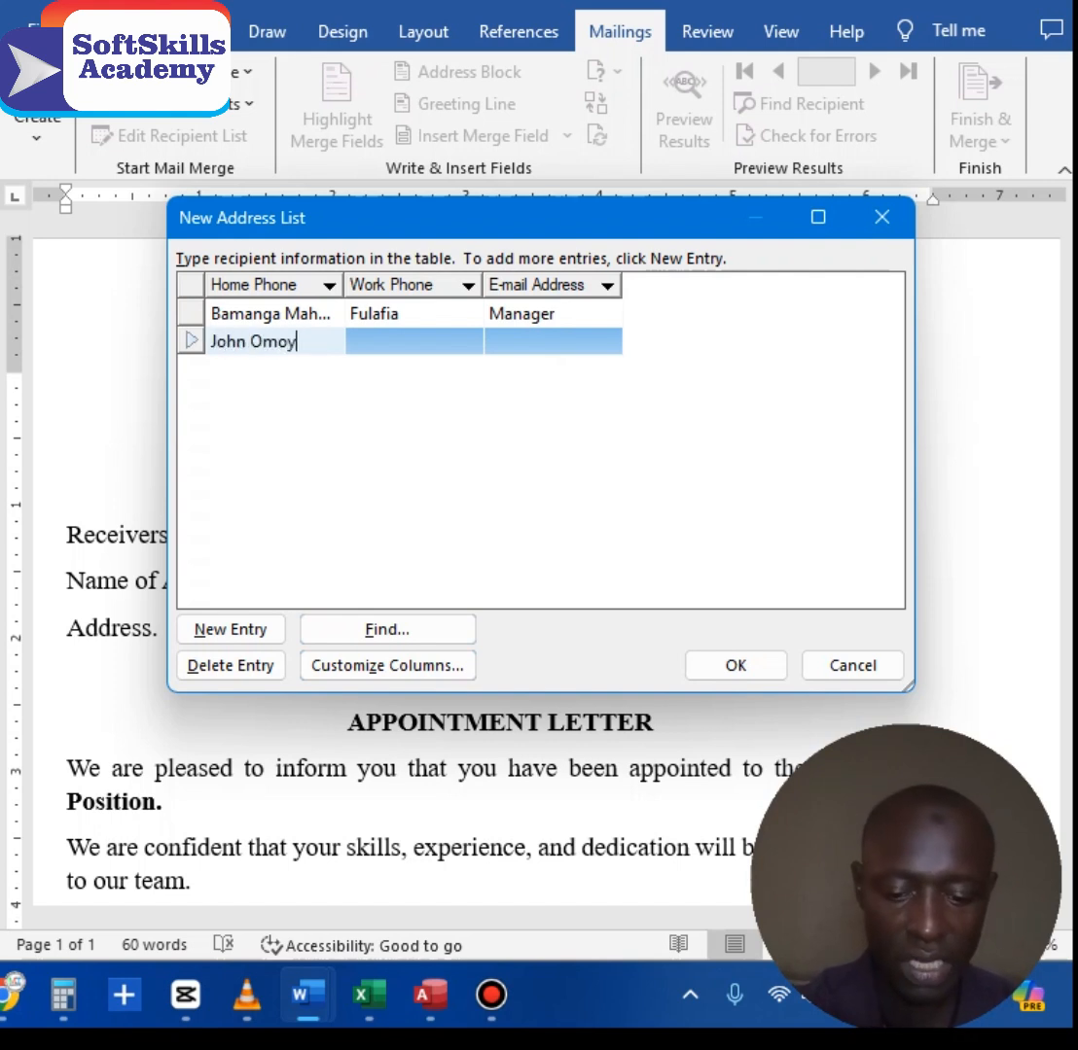
Step: Add the second recipient's name, address and position Assistant Manager, starting a third row
{"action": "key", "text": "Tab"}
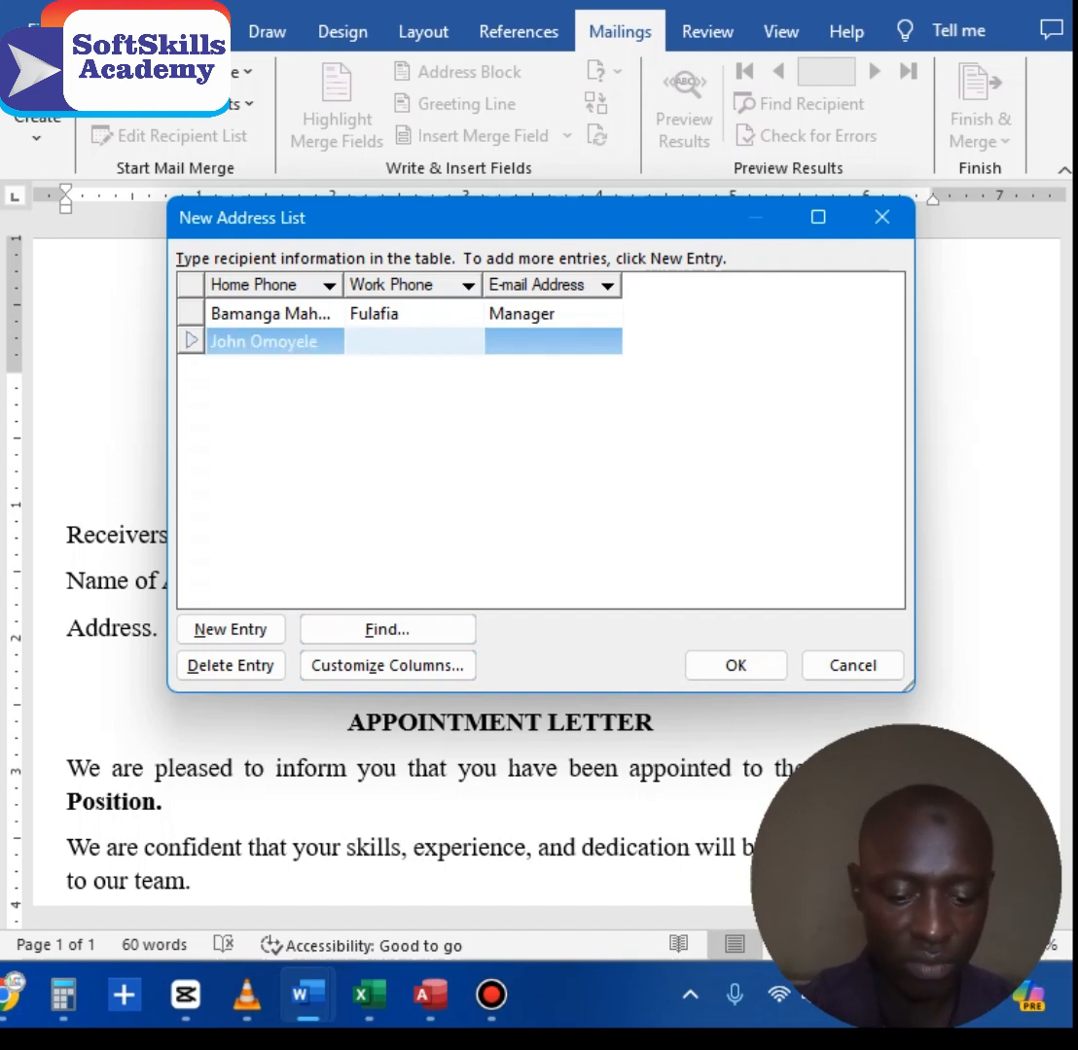
{"action": "type", "text": "F"}
{"action": "key", "text": "BackSpace"}
{"action": "type", "text": "Mau Yol"}
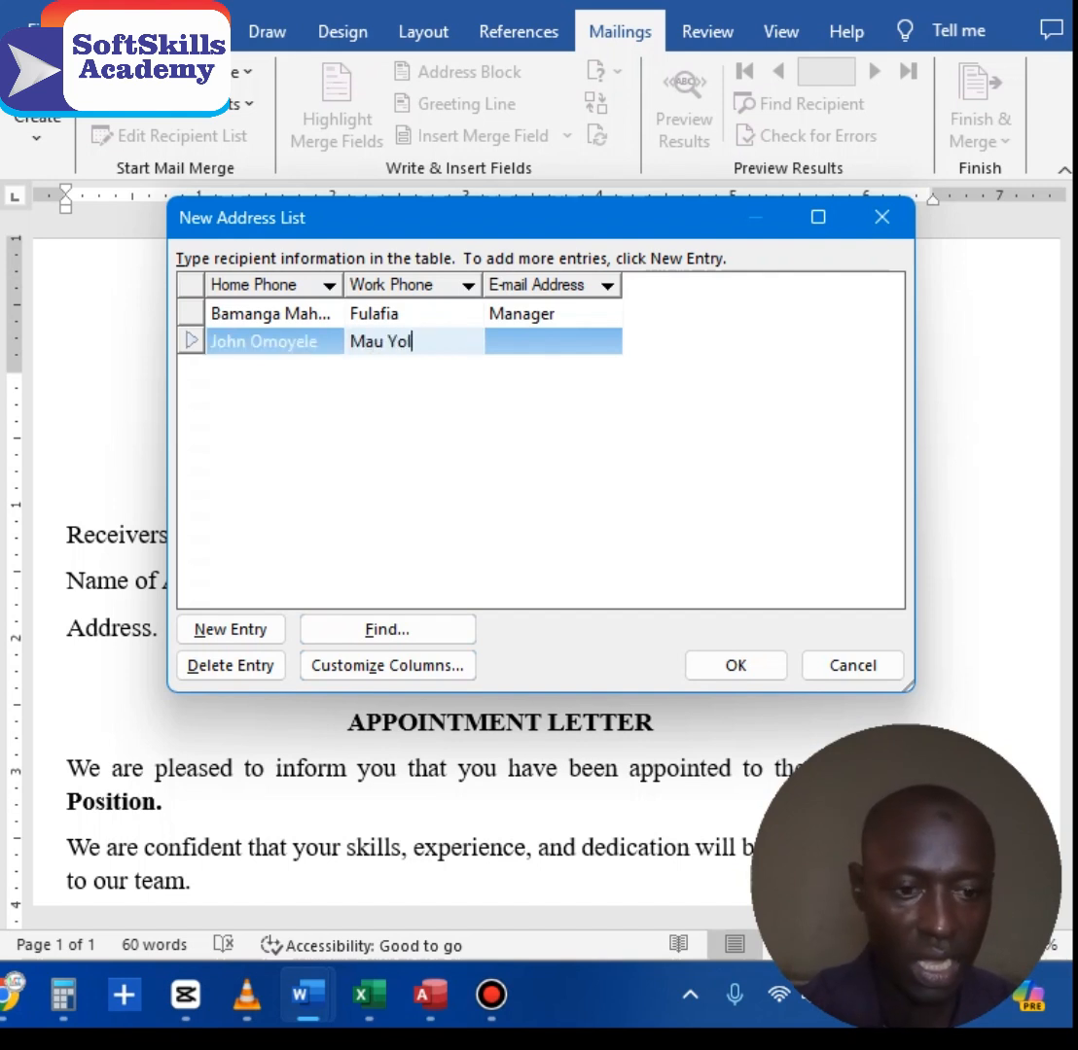
{"action": "type", "text": "a"}
{"action": "key", "text": "Tab"}
{"action": "type", "text": "Dep"}
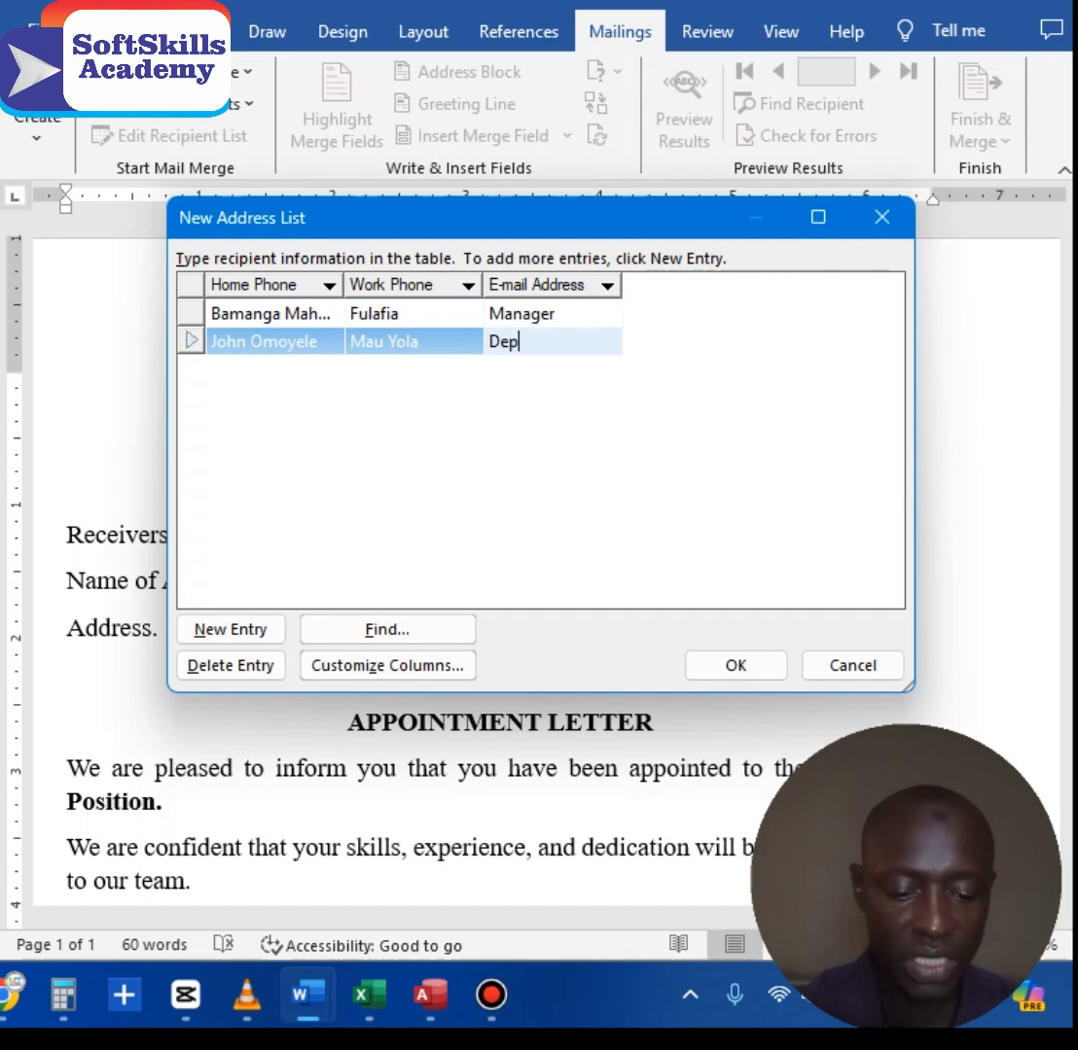
{"action": "type", "text": "uty"}
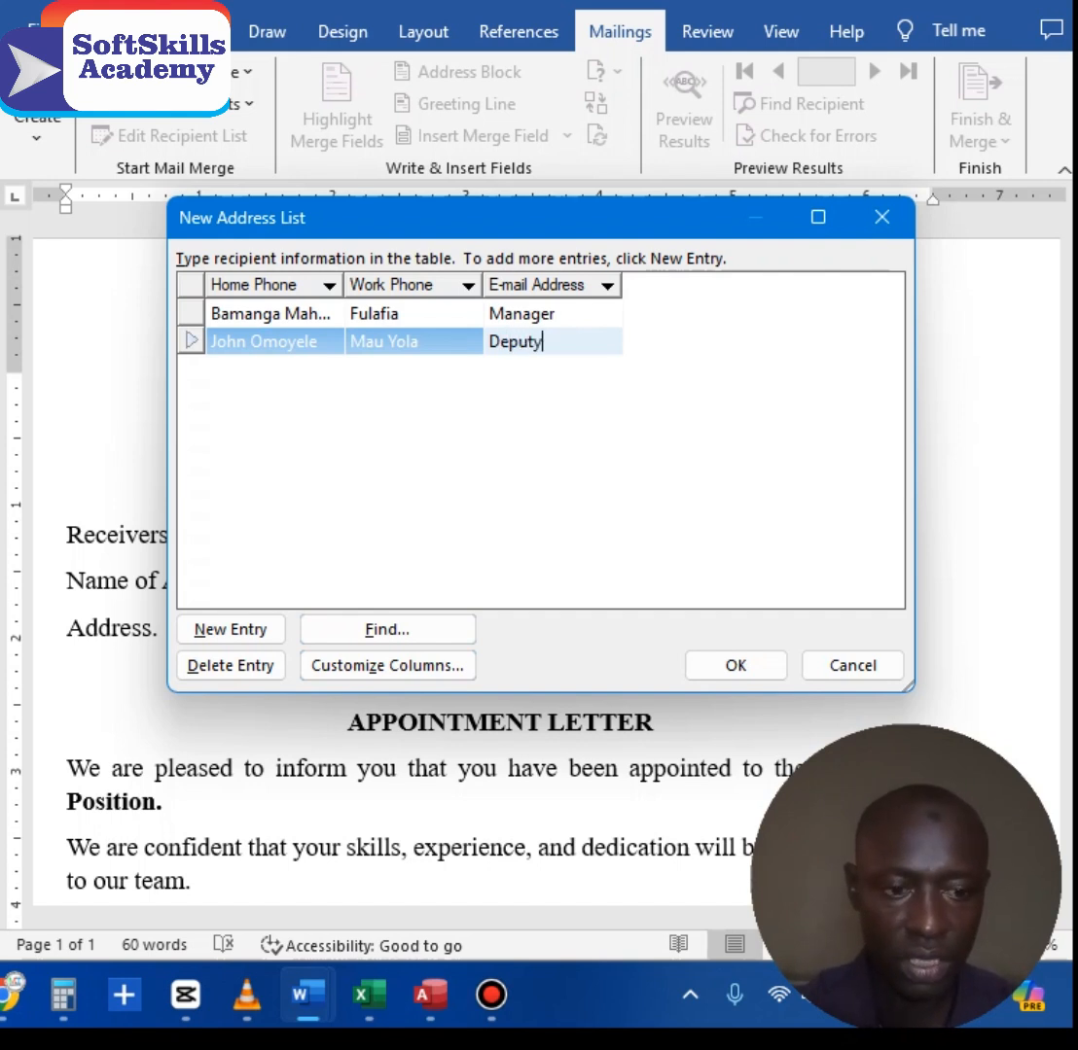
{"action": "key", "text": "ctrl+a"}
{"action": "type", "text": "Ass"}
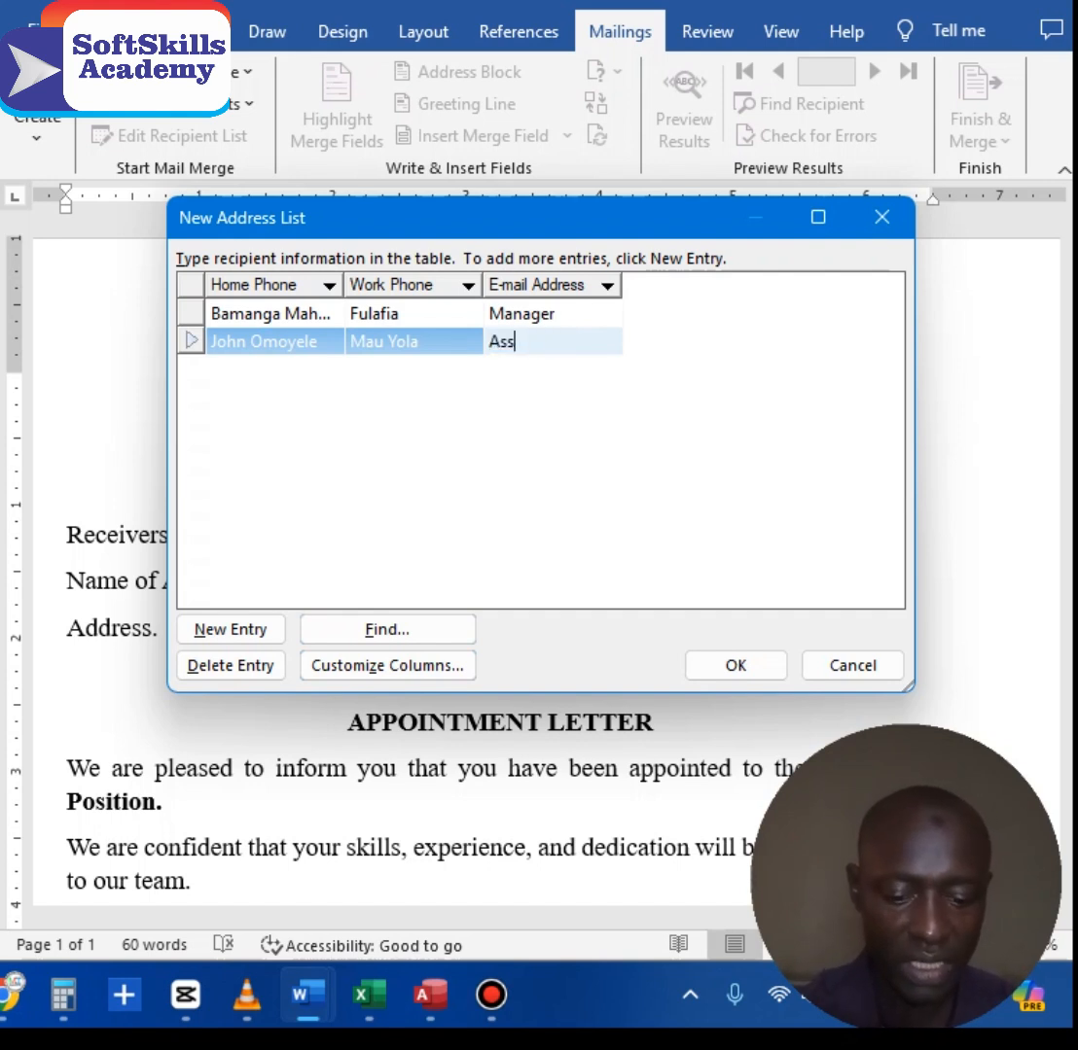
{"action": "type", "text": "istant"}
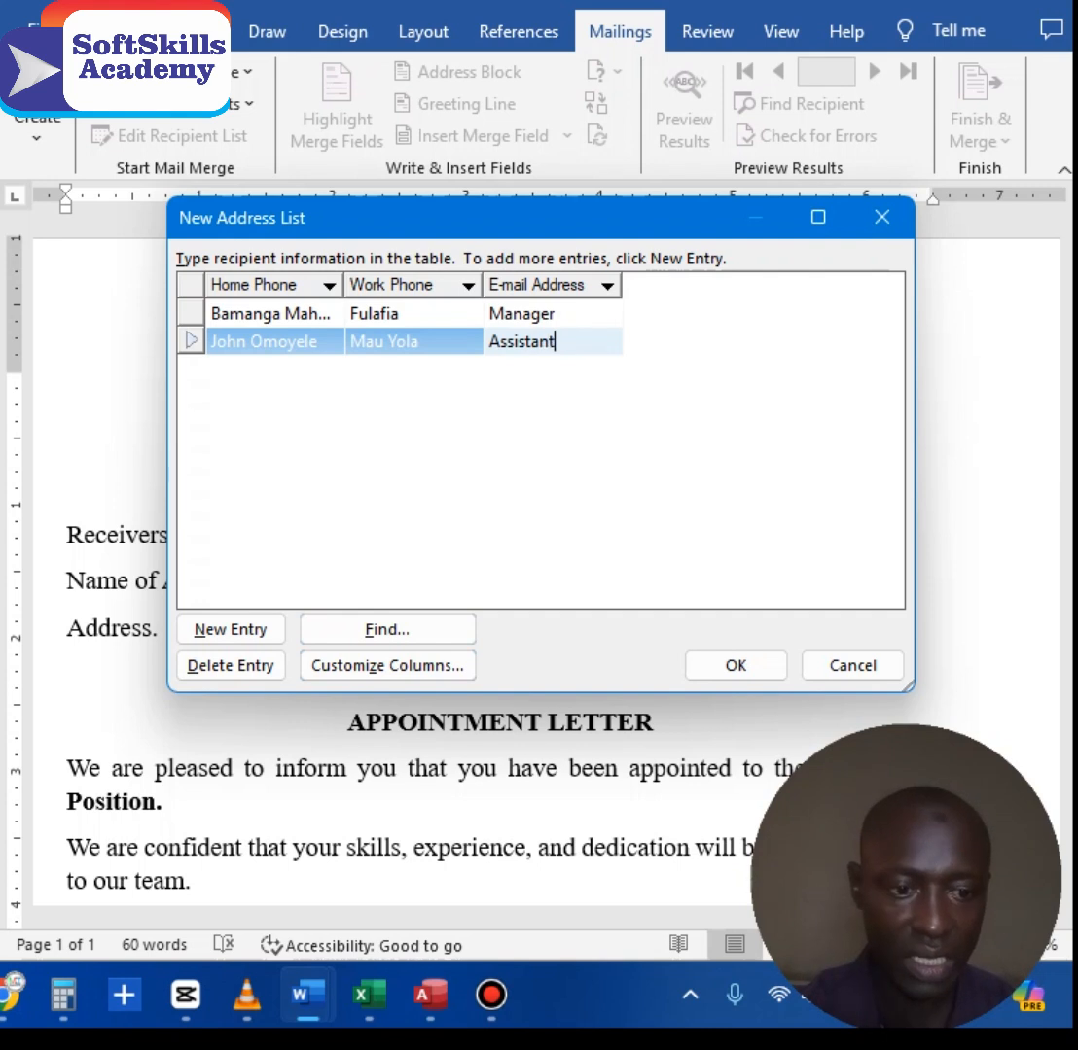
{"action": "type", "text": " Manager"}
{"action": "key", "text": "Tab"}
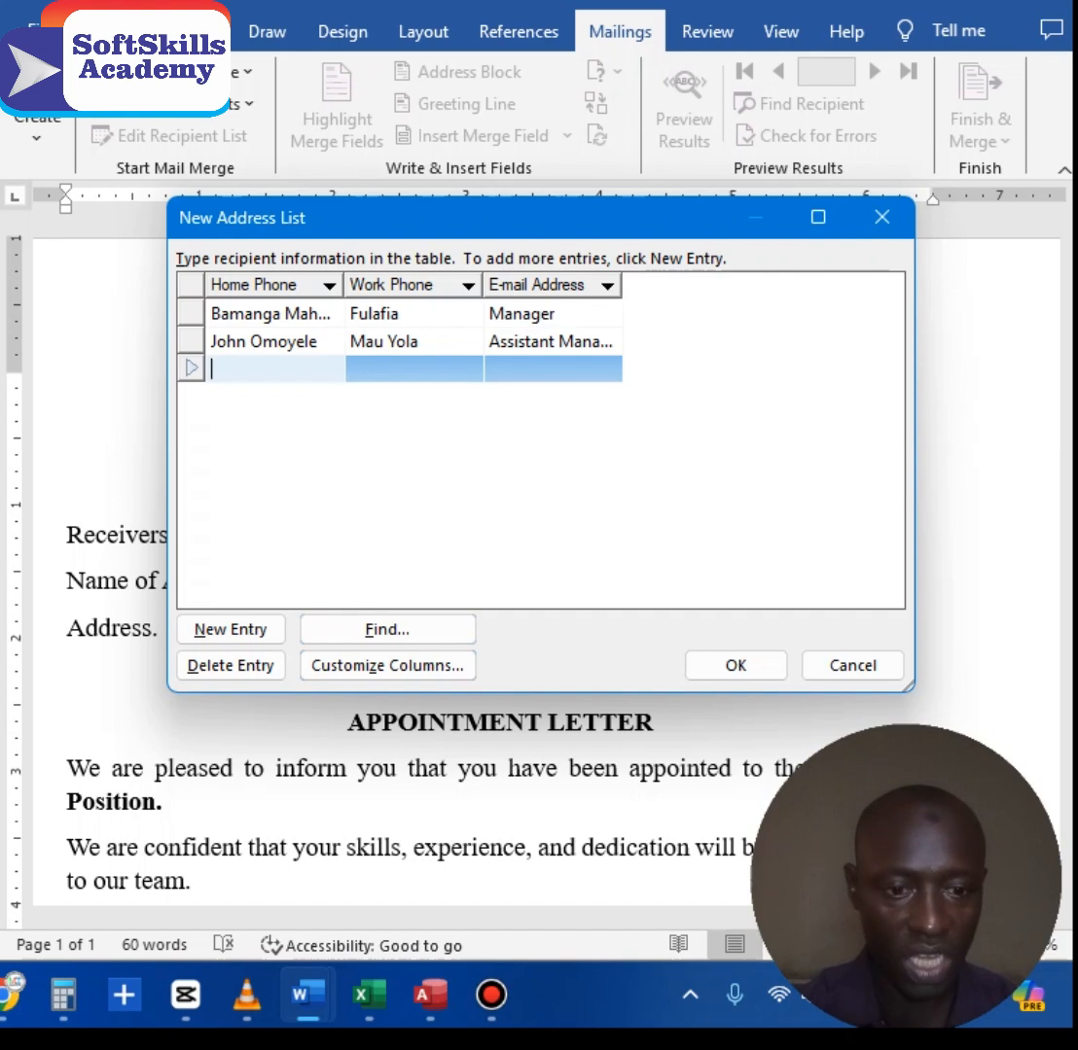
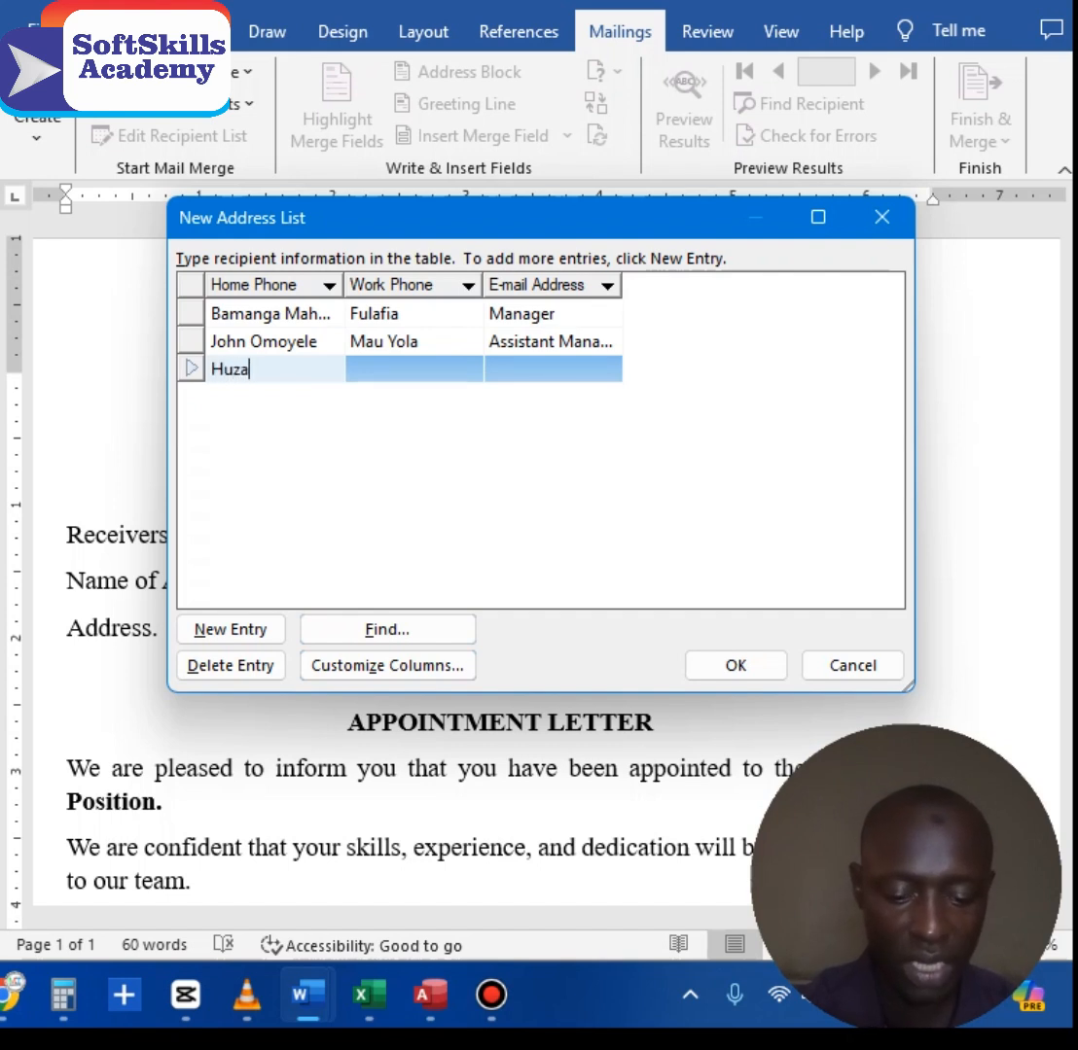
Step: Enter the third recipient's name, address and position Marketing Manager
{"action": "key", "text": "Tab"}
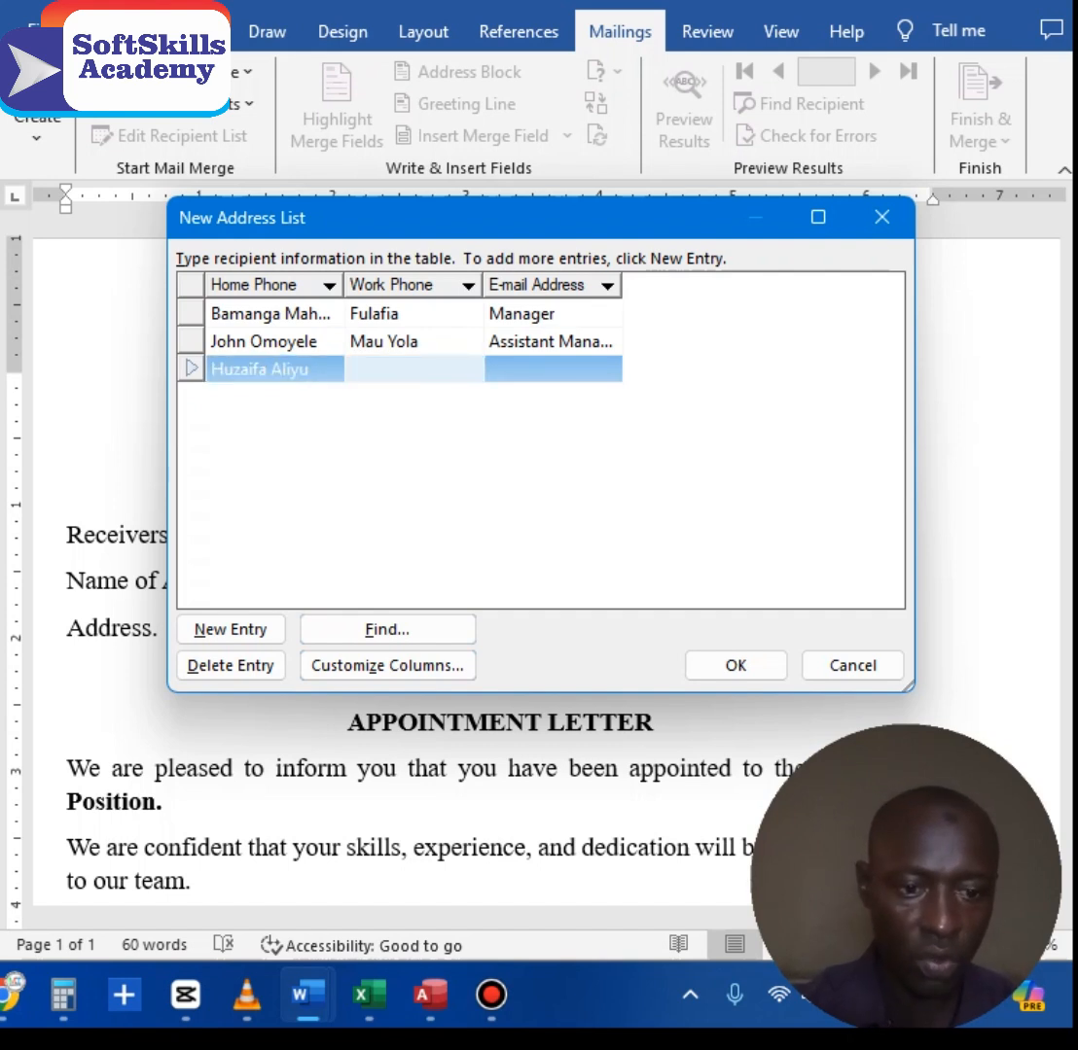
{"action": "type", "text": "Mau"}
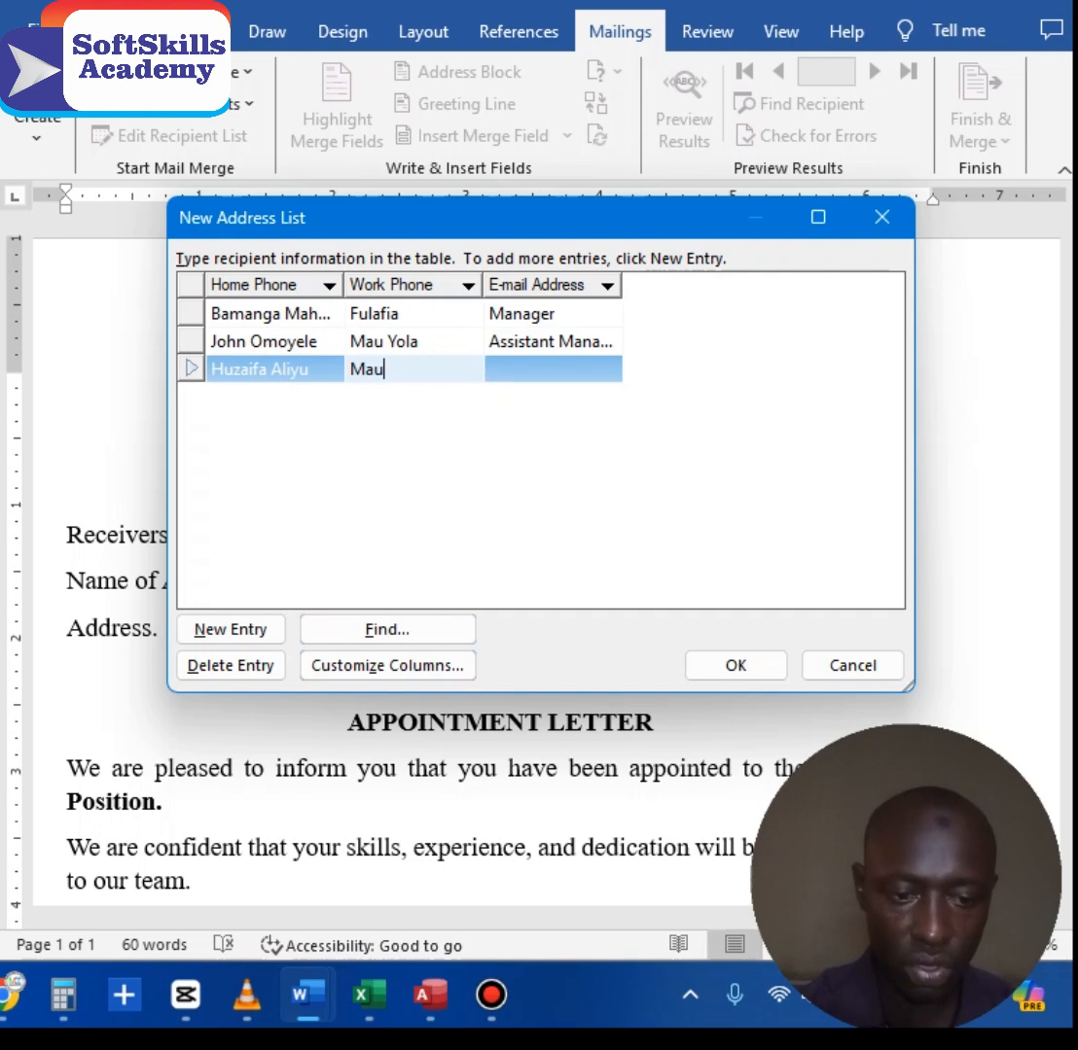
{"action": "type", "text": " Yola"}
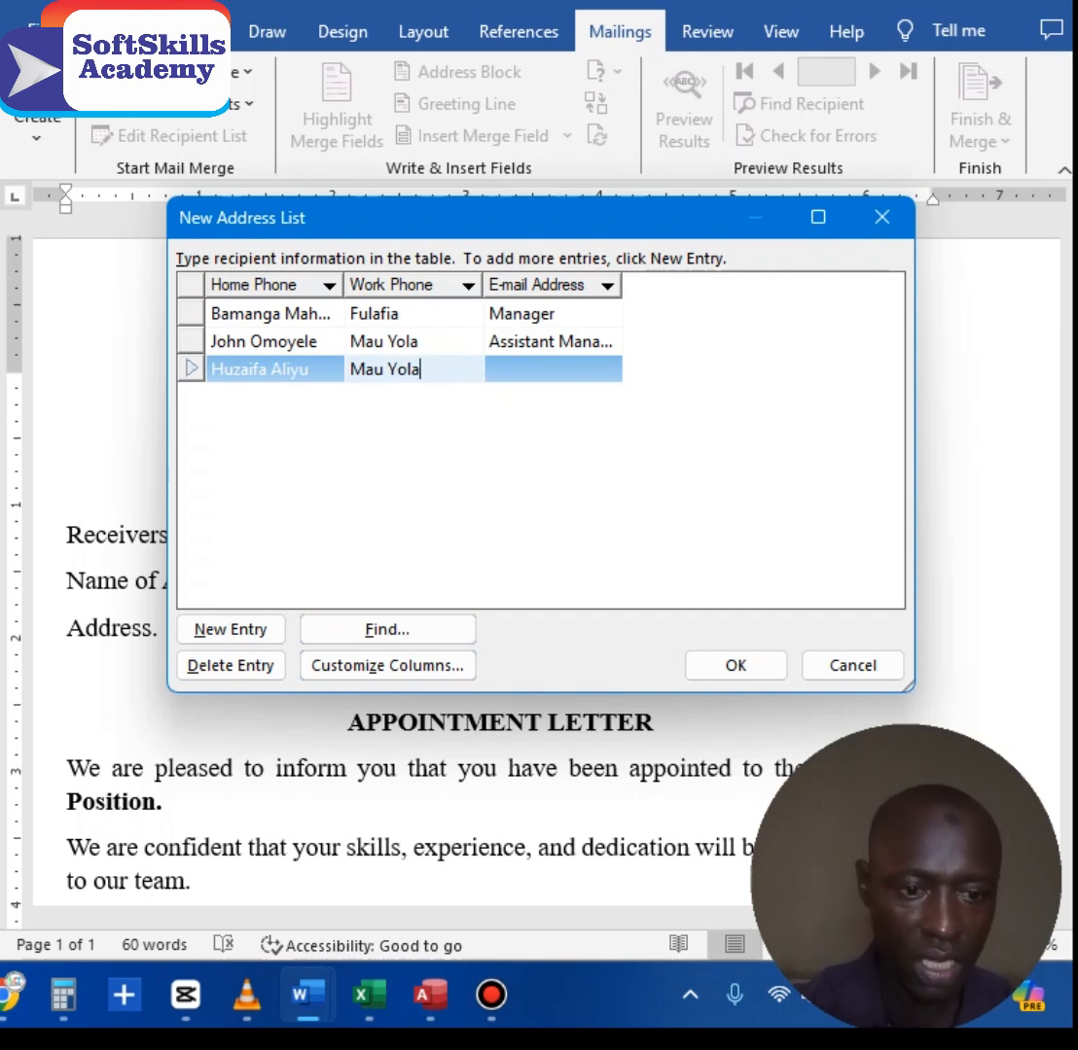
{"action": "key", "text": "Tab"}
{"action": "type", "text": "Mar"}
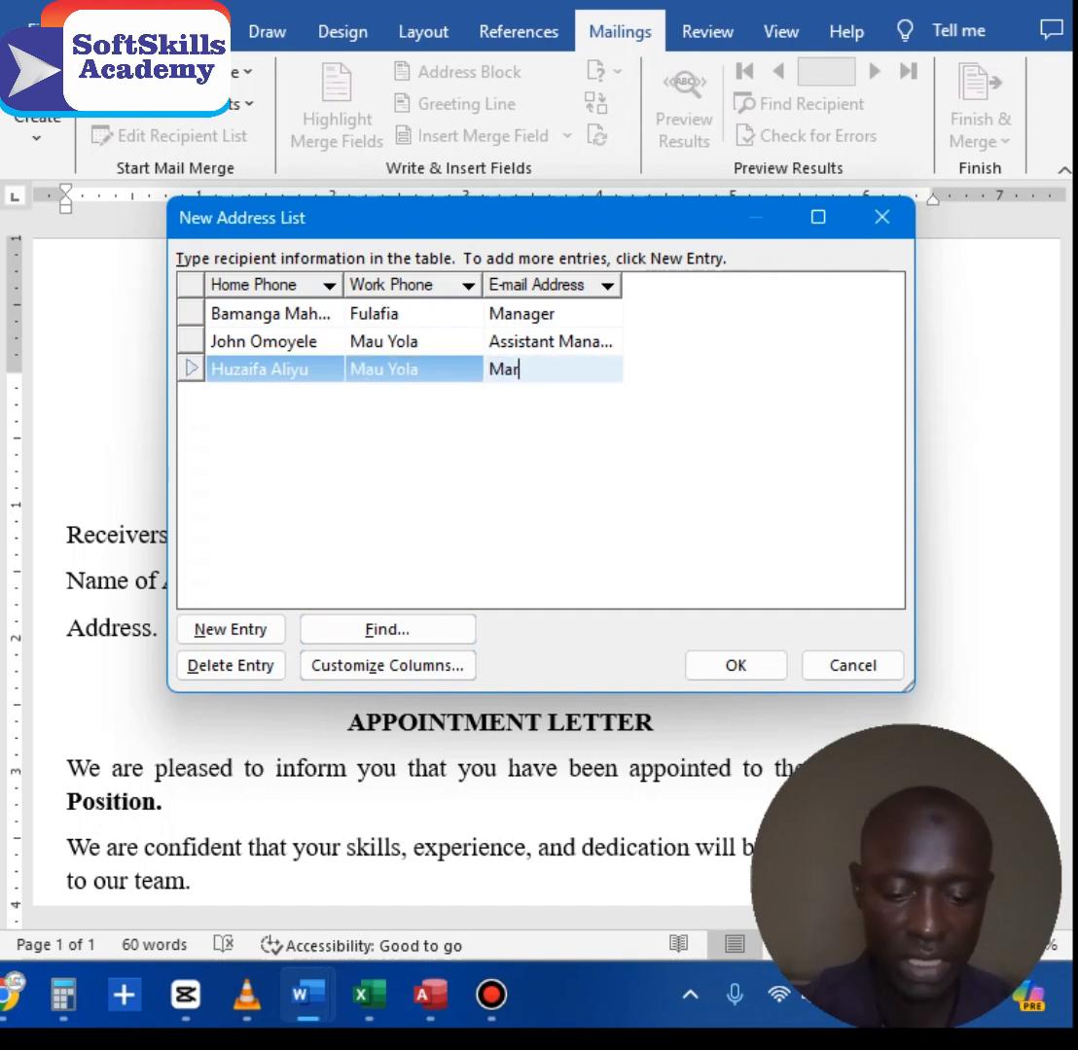
{"action": "type", "text": "keting"}
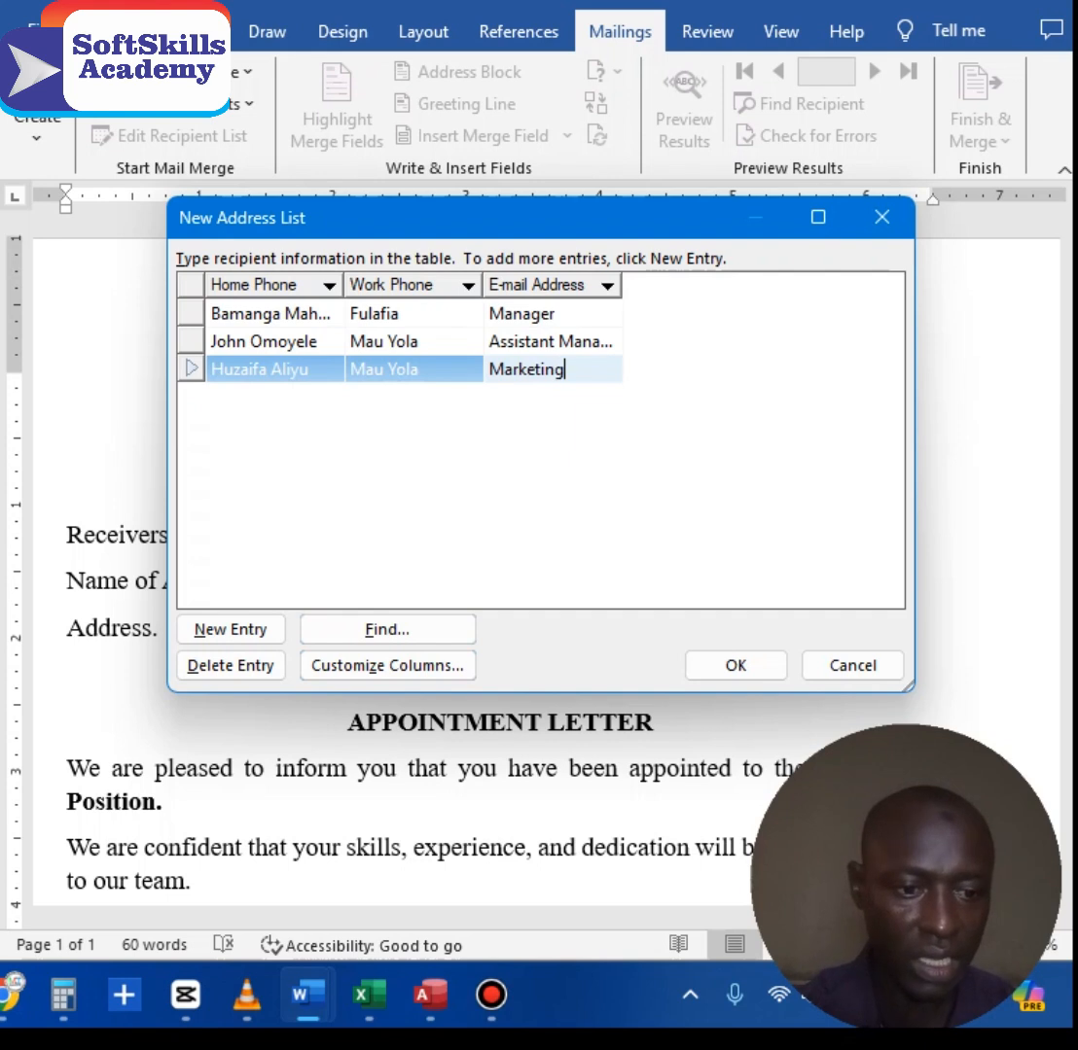
{"action": "type", "text": " Manager"}
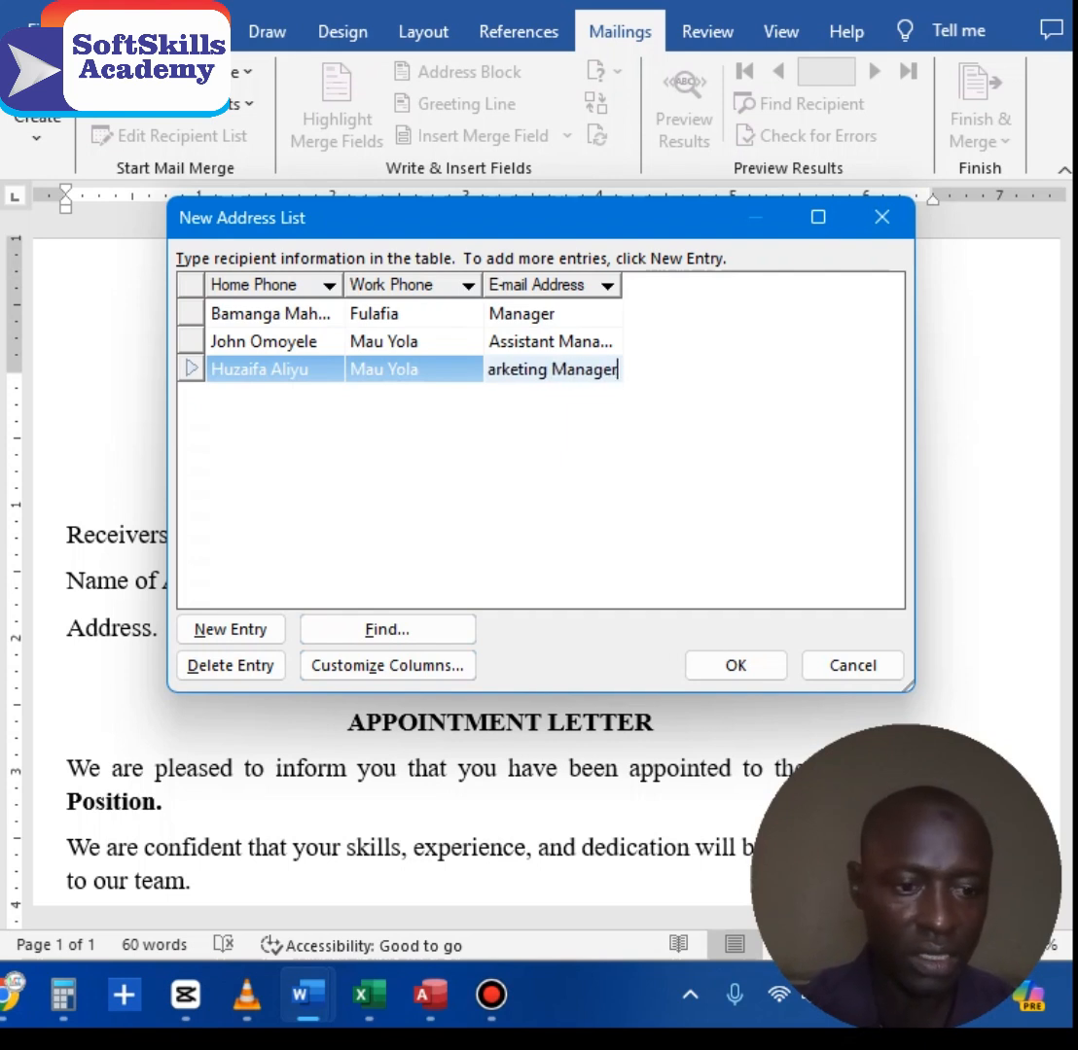
{"action": "key", "text": "Tab"}
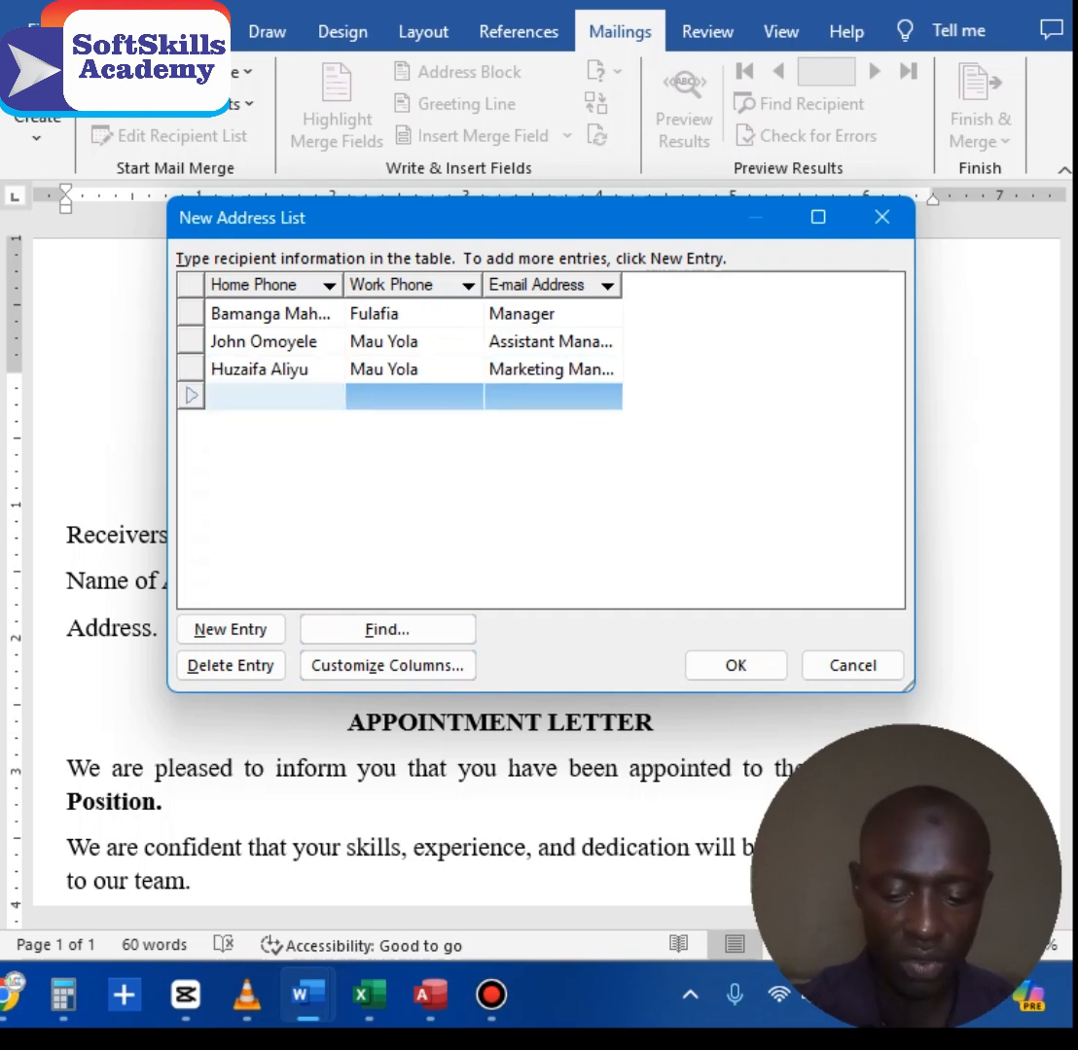
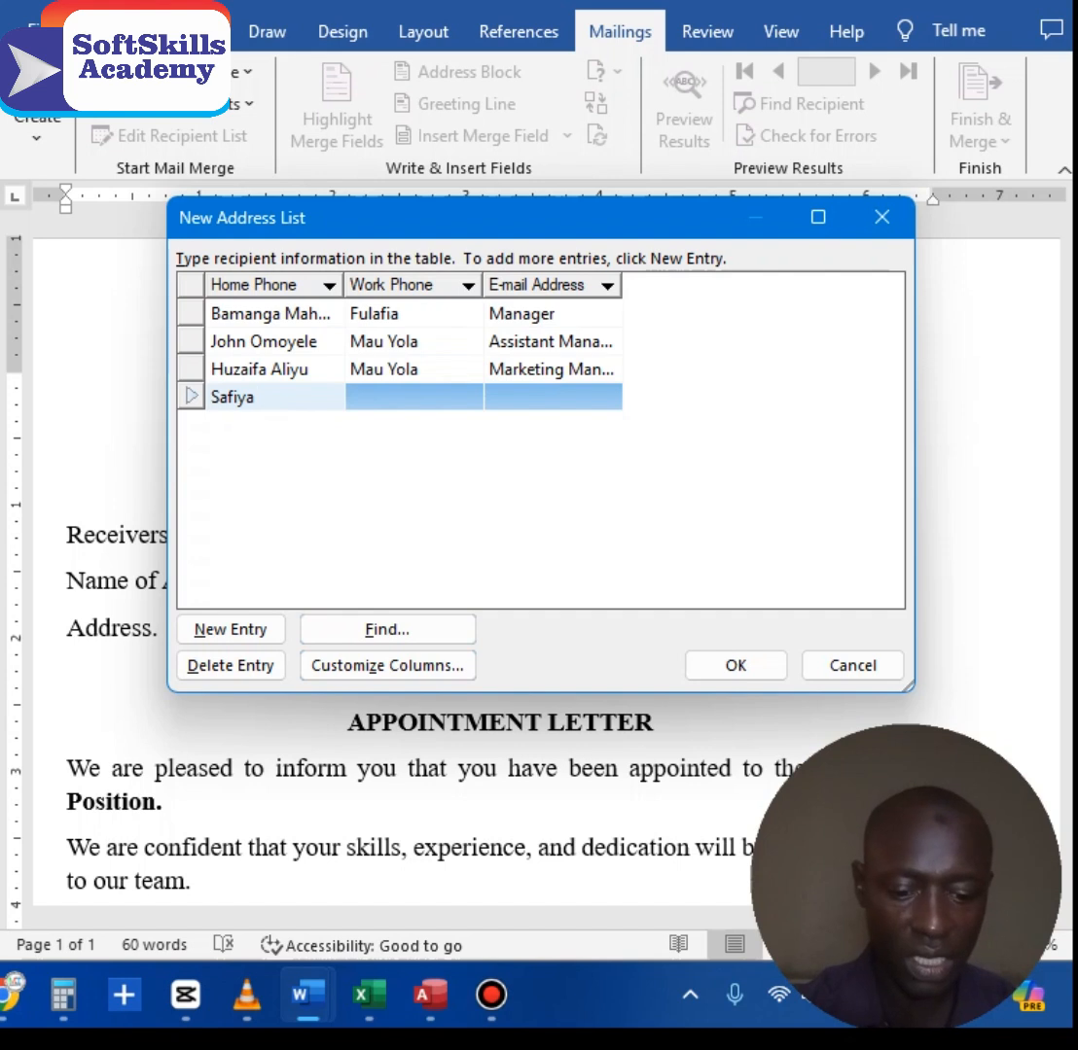
Step: Enter the fourth recipient's name, address and position Treasurer
{"action": "key", "text": "Tab"}
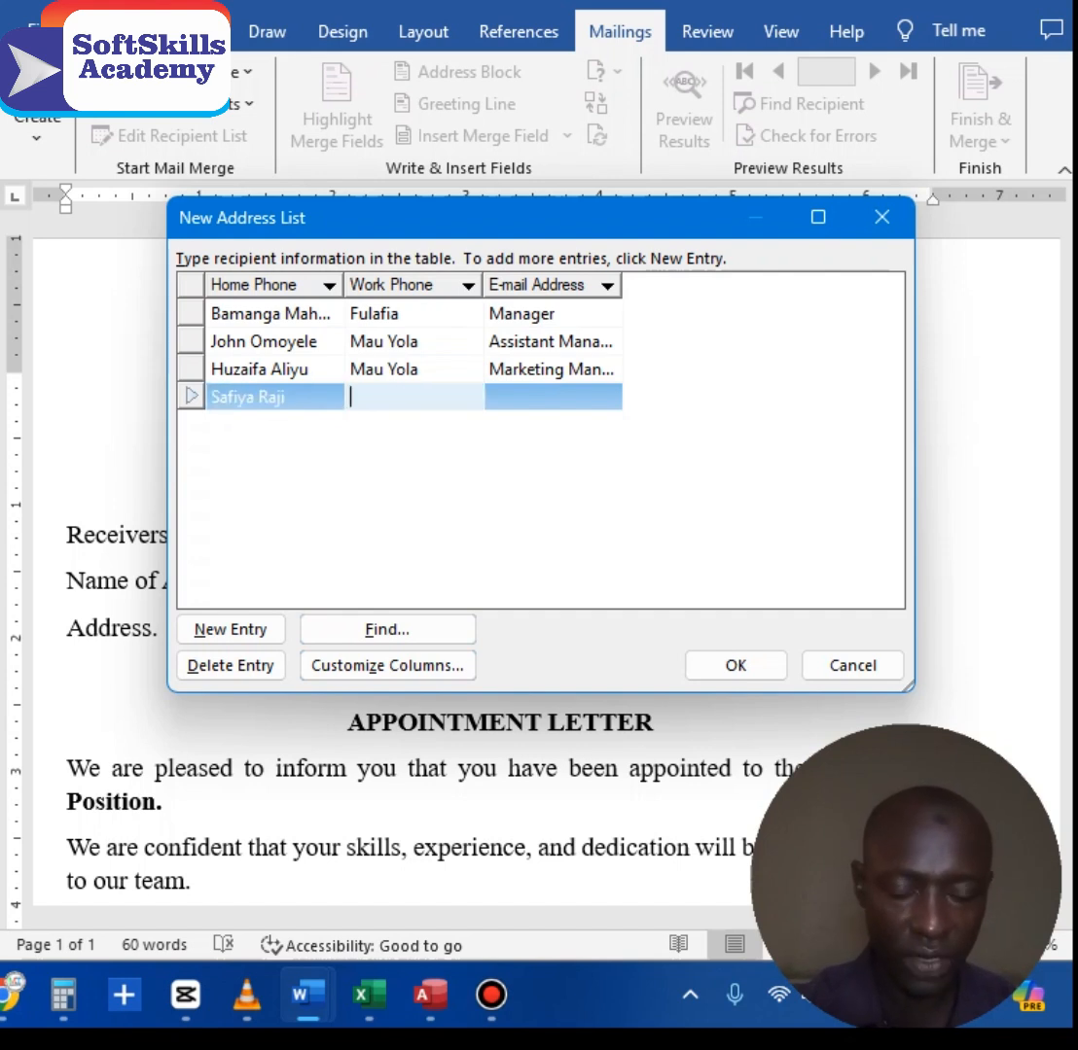
{"action": "type", "text": "Lafia"}
{"action": "key", "text": "Tab"}
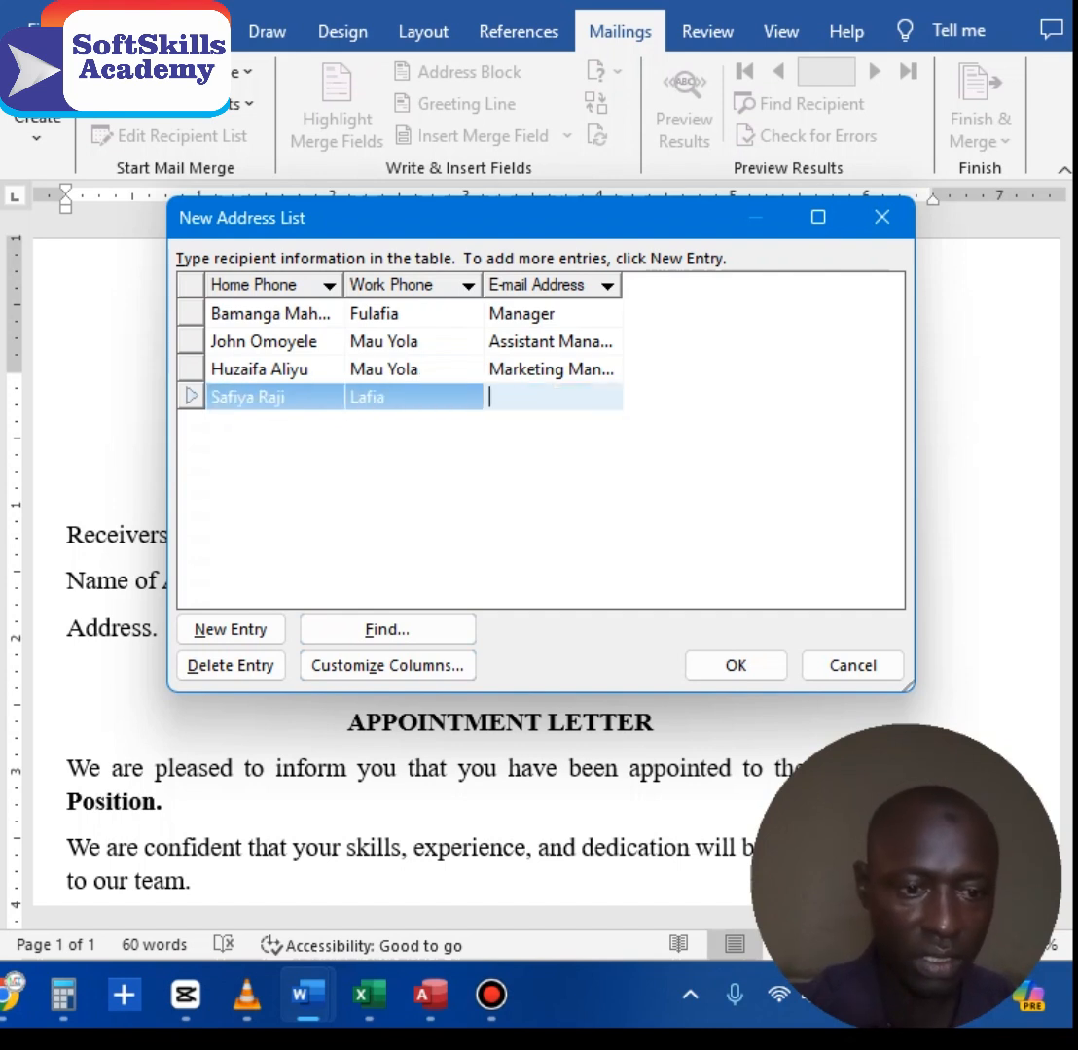
{"action": "type", "text": "Treasurer"}
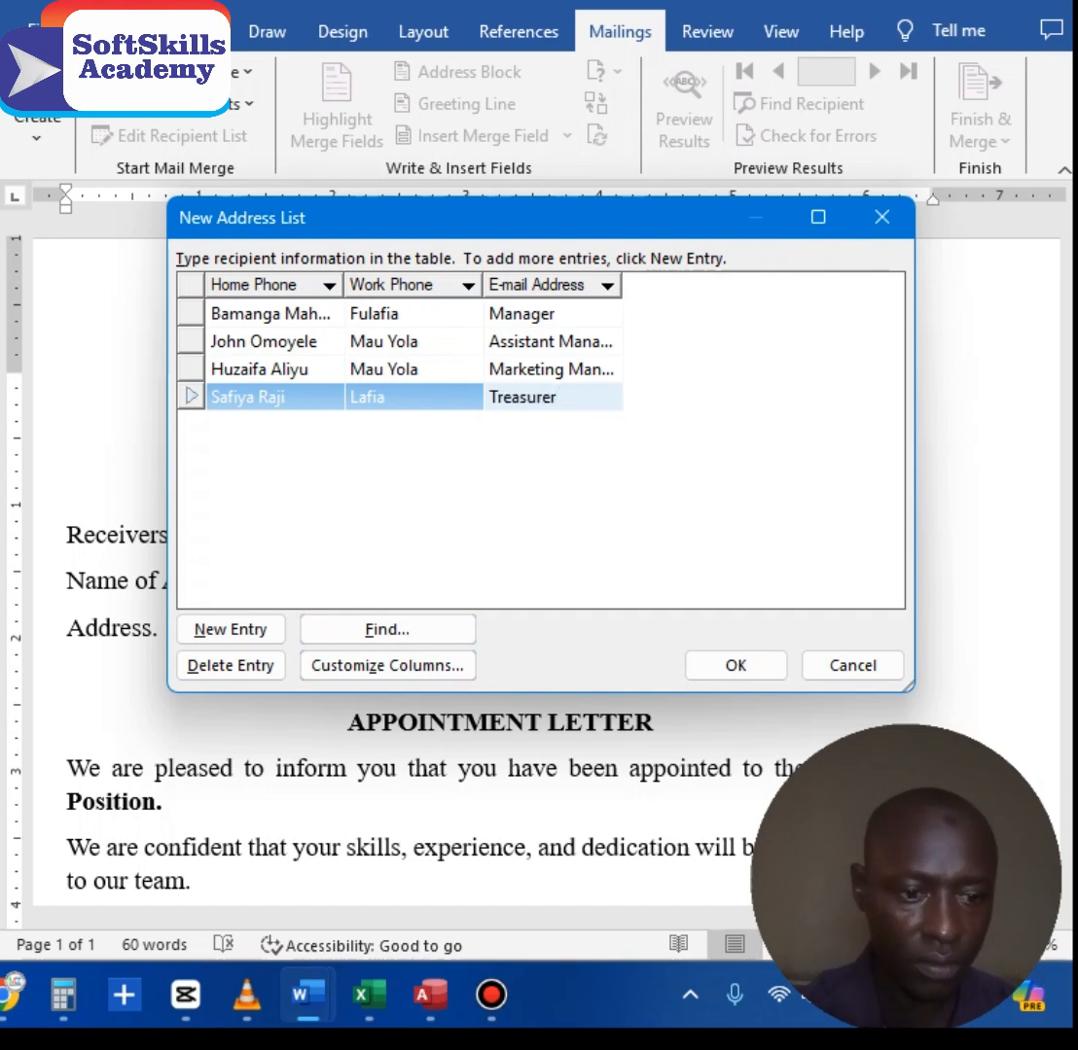
{"action": "key", "text": "Tab"}
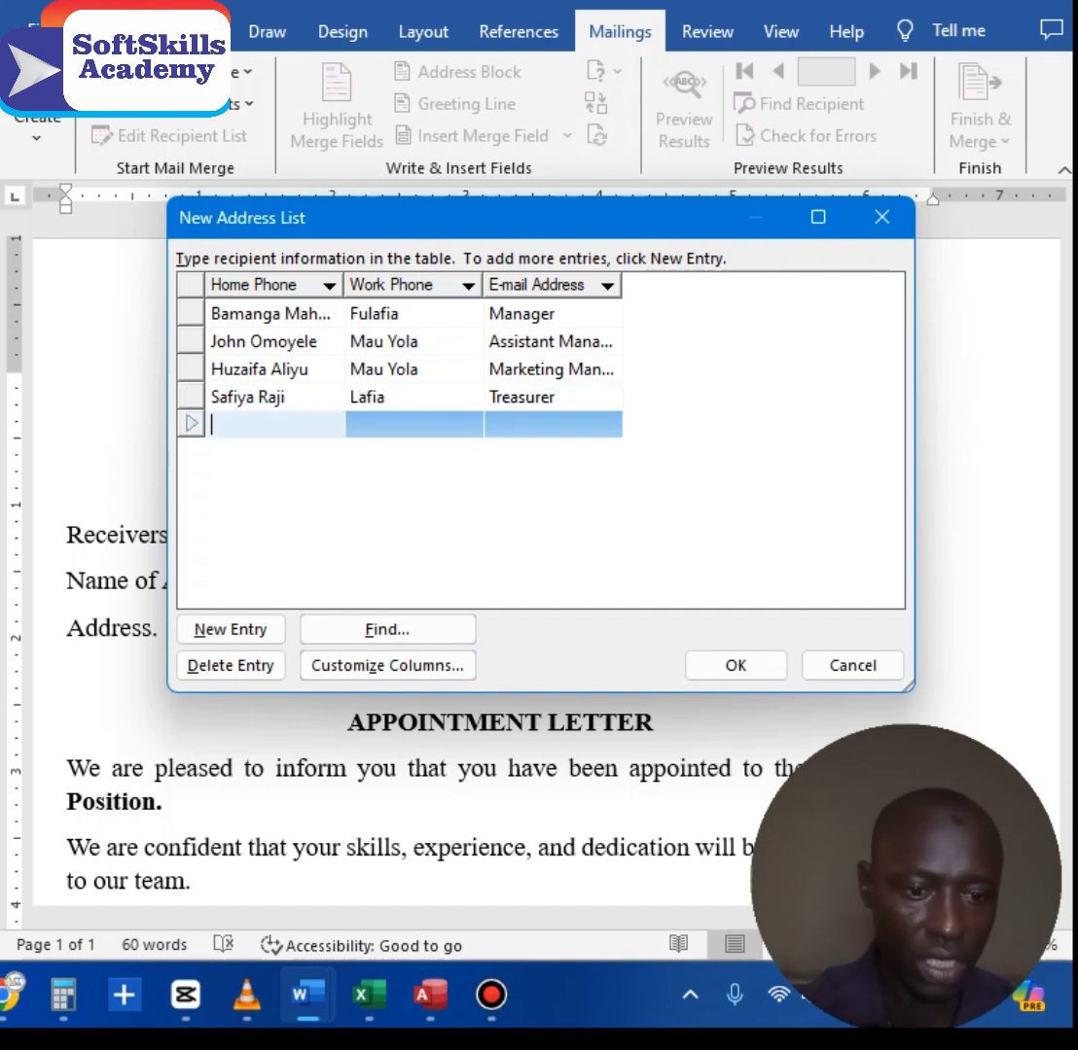
Step: Enter the fifth recipient with position Financial Secretary and finish the list
{"action": "type", "text": "Sa"}
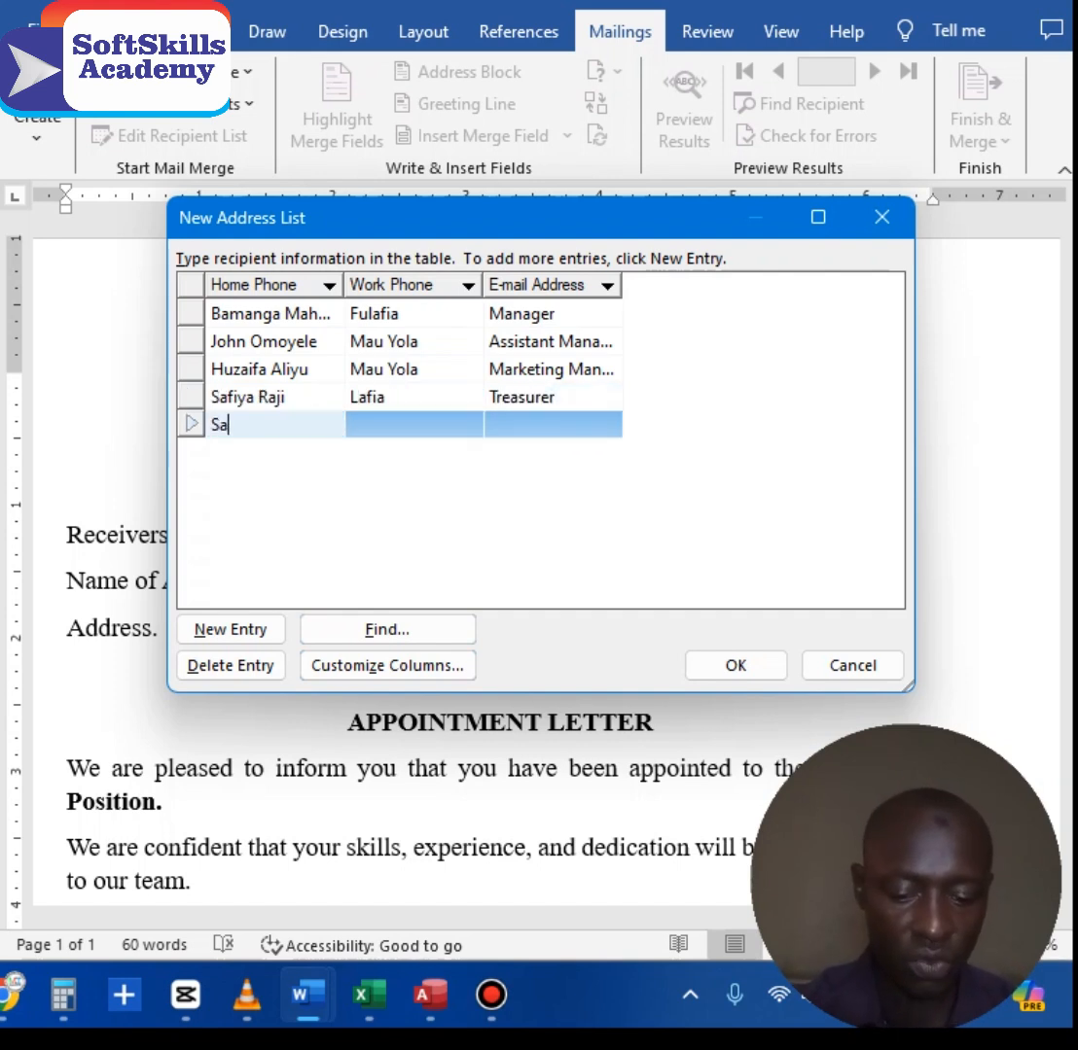
{"action": "type", "text": "keenah"}
{"action": "key", "text": "Tab"}
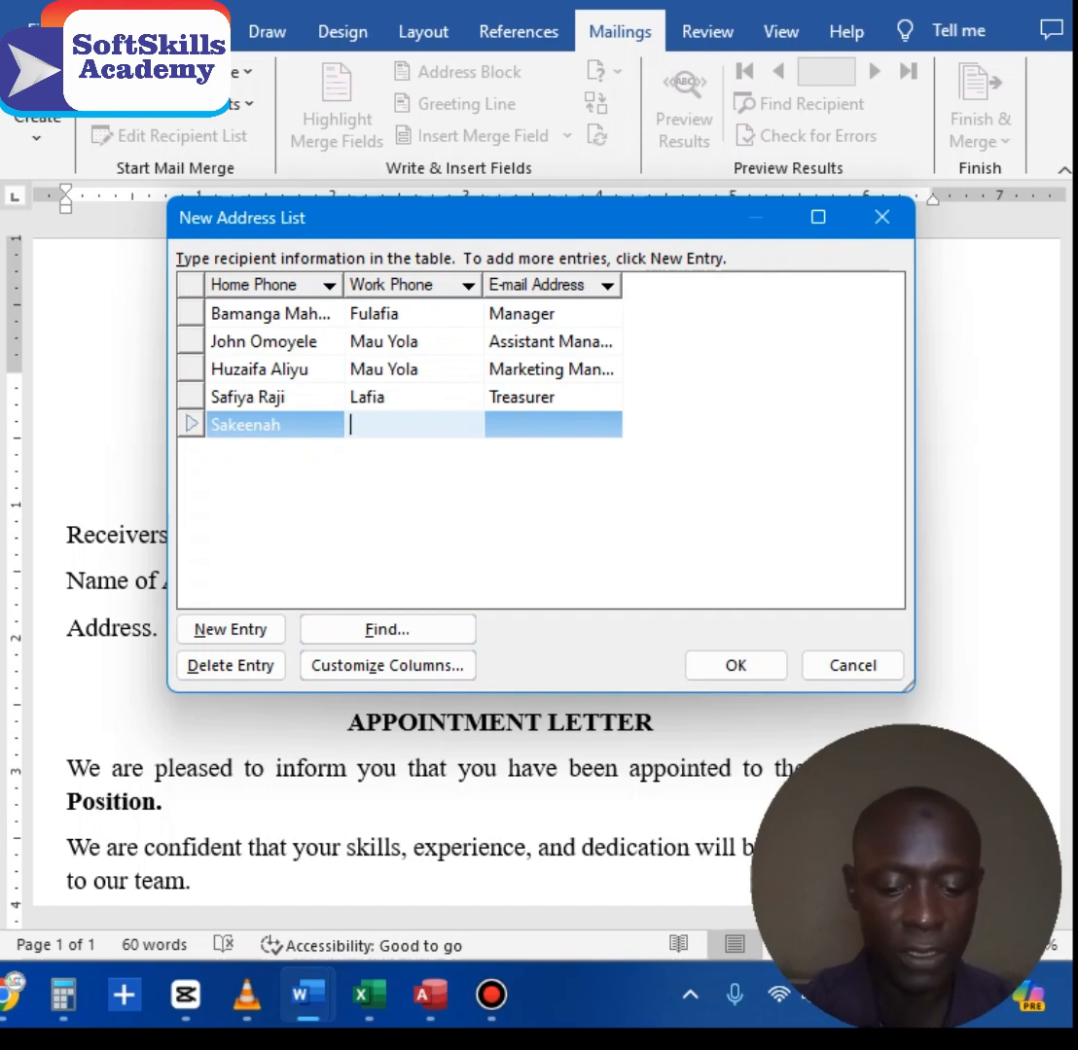
{"action": "type", "text": "Adamawa"}
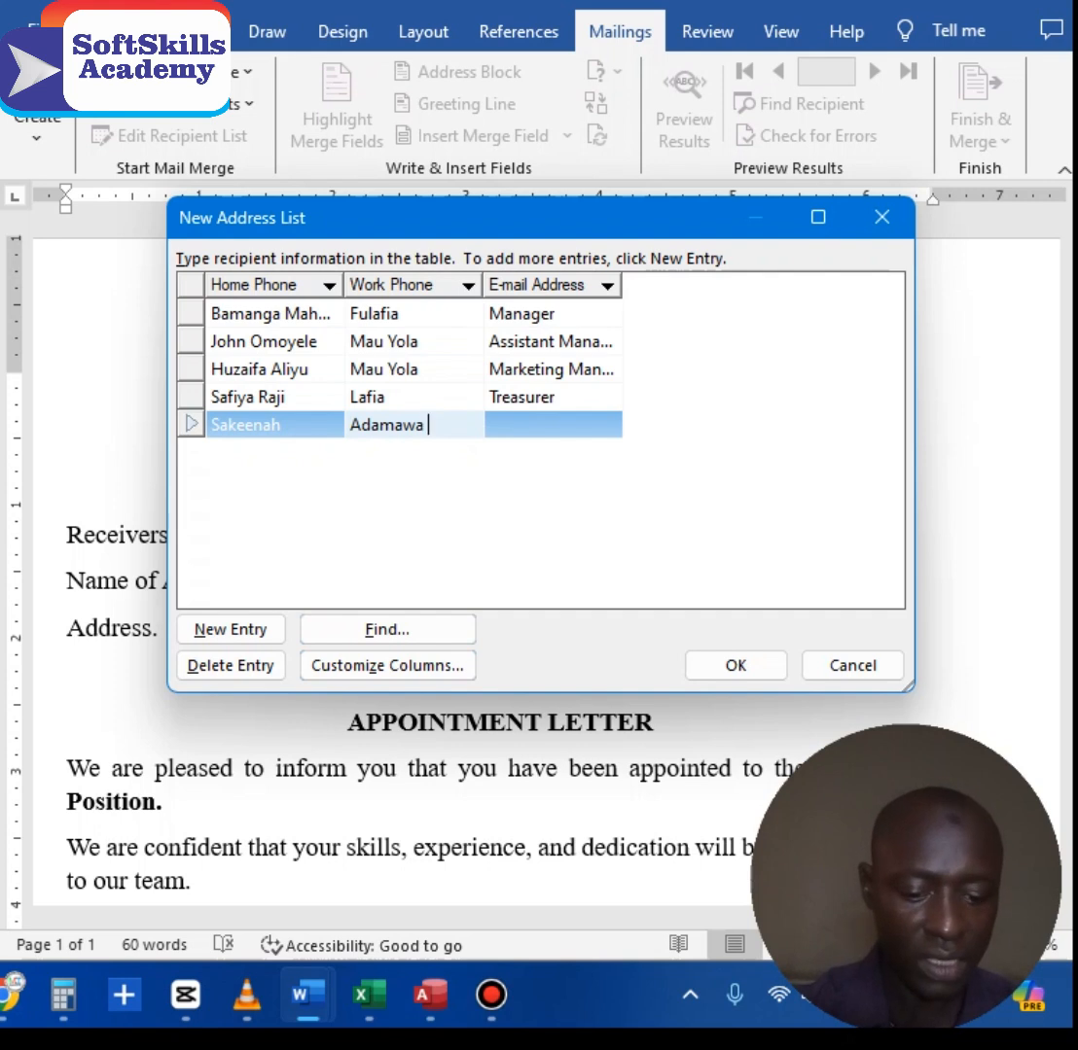
{"action": "type", "text": " Yola"}
{"action": "key", "text": "Tab"}
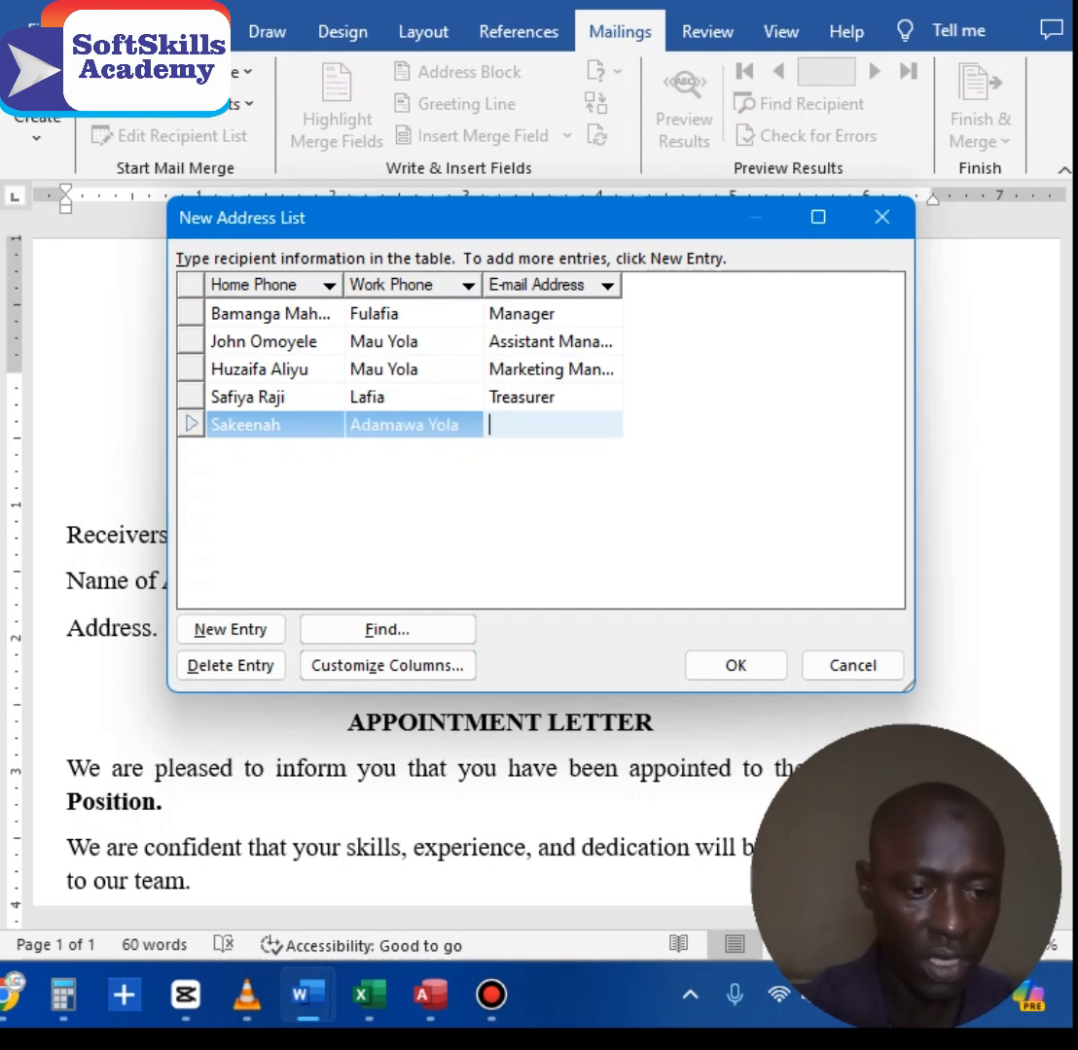
{"action": "type", "text": "Financial"}
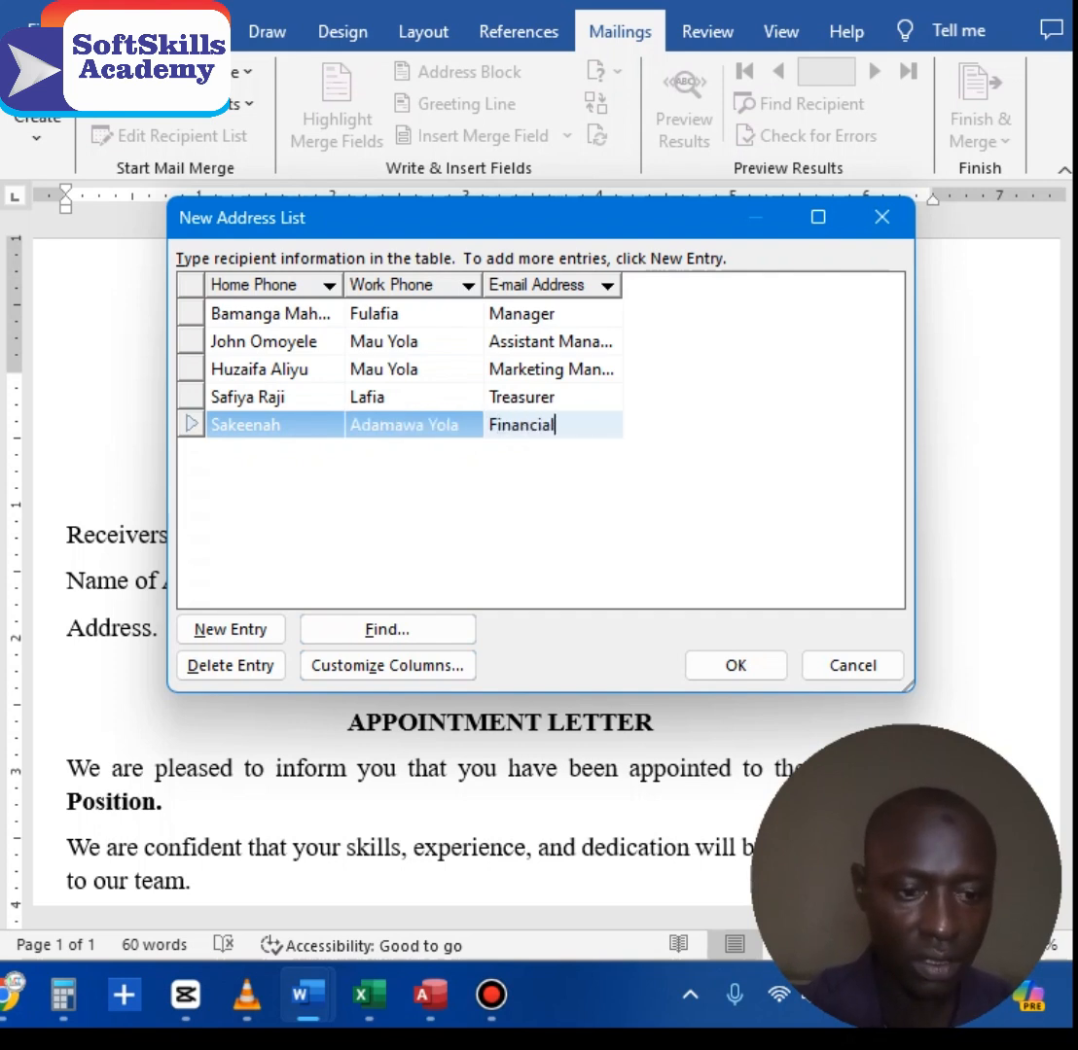
{"action": "type", "text": " Sectrat"}
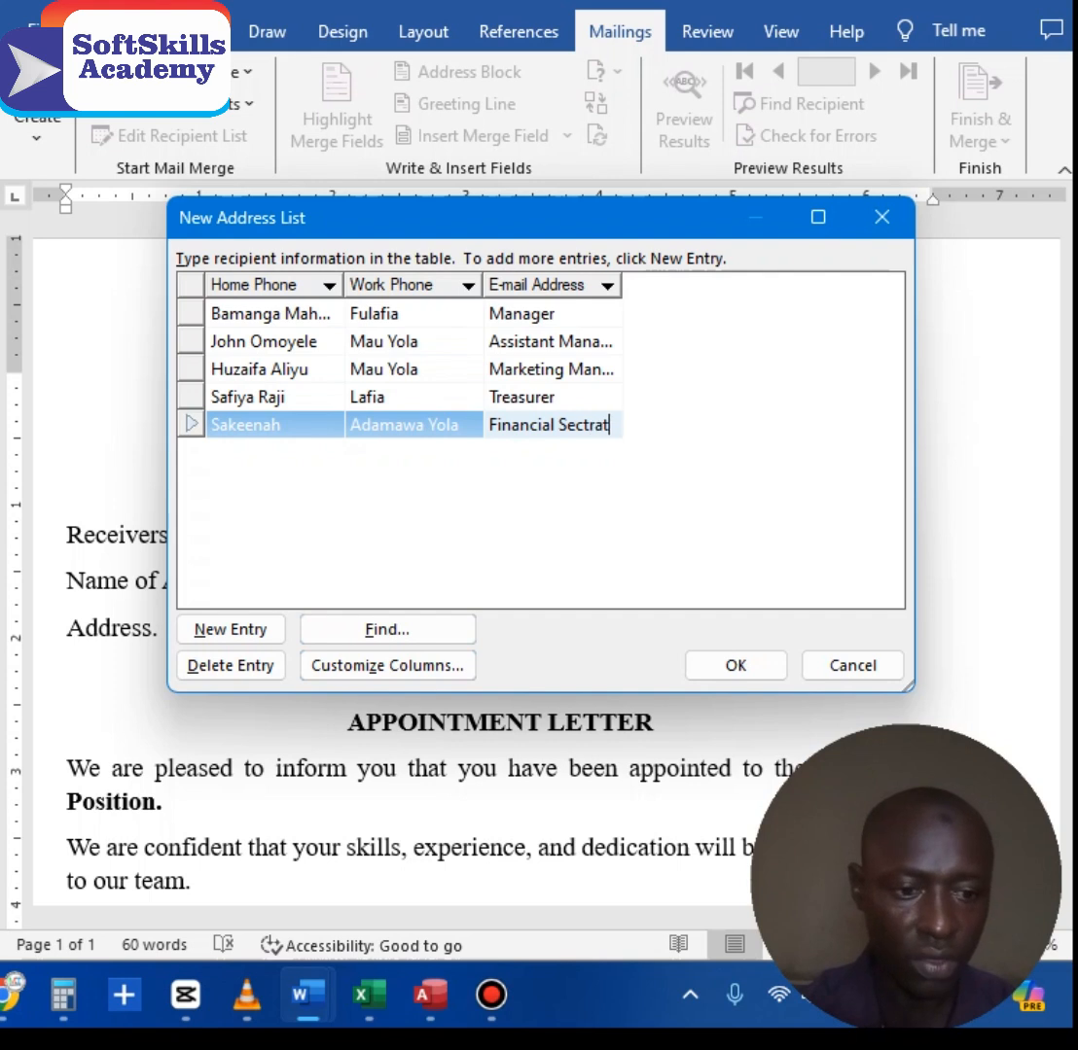
{"action": "key", "text": "BackSpace"}
{"action": "key", "text": "BackSpace"}
{"action": "key", "text": "BackSpace"}
{"action": "key", "text": "BackSpace"}
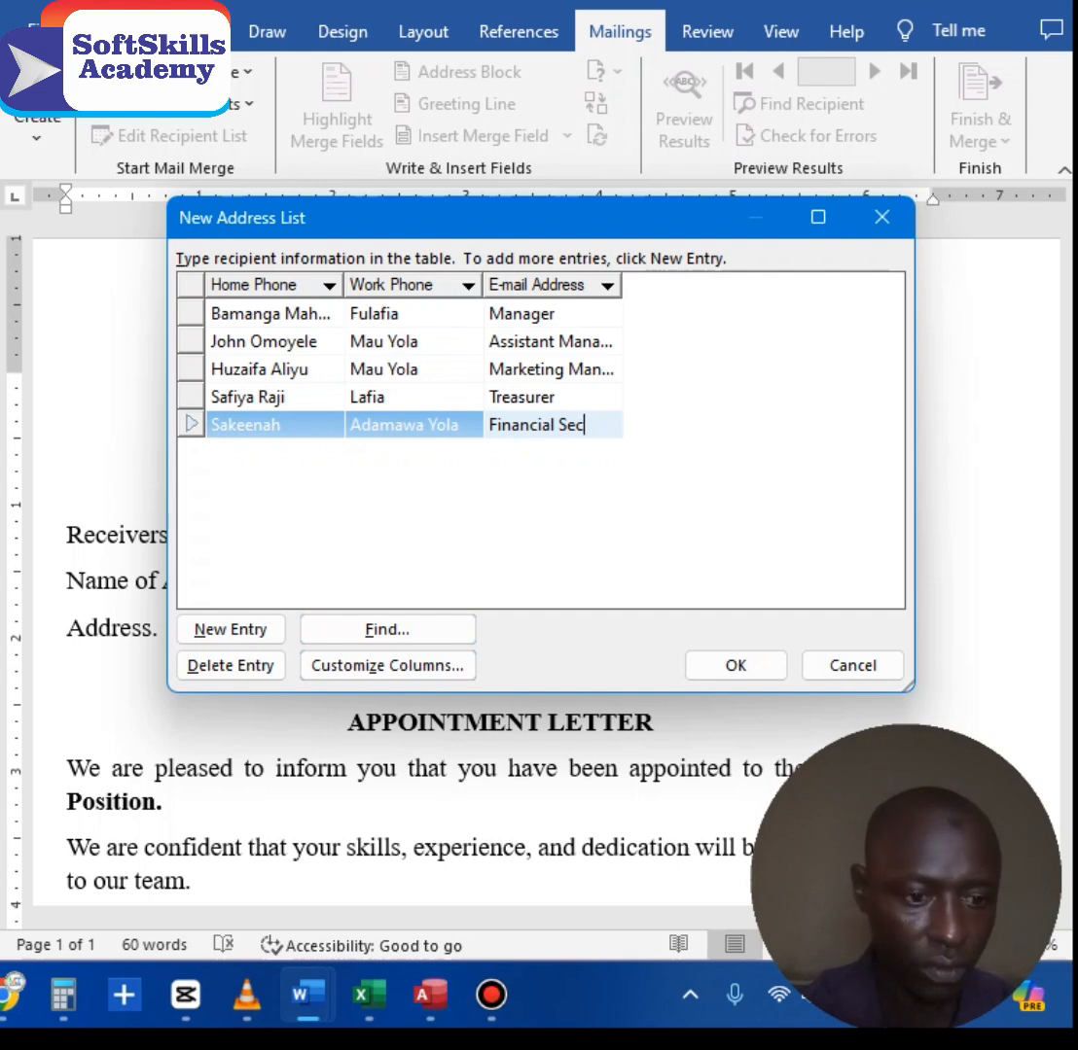
{"action": "type", "text": "retary"}
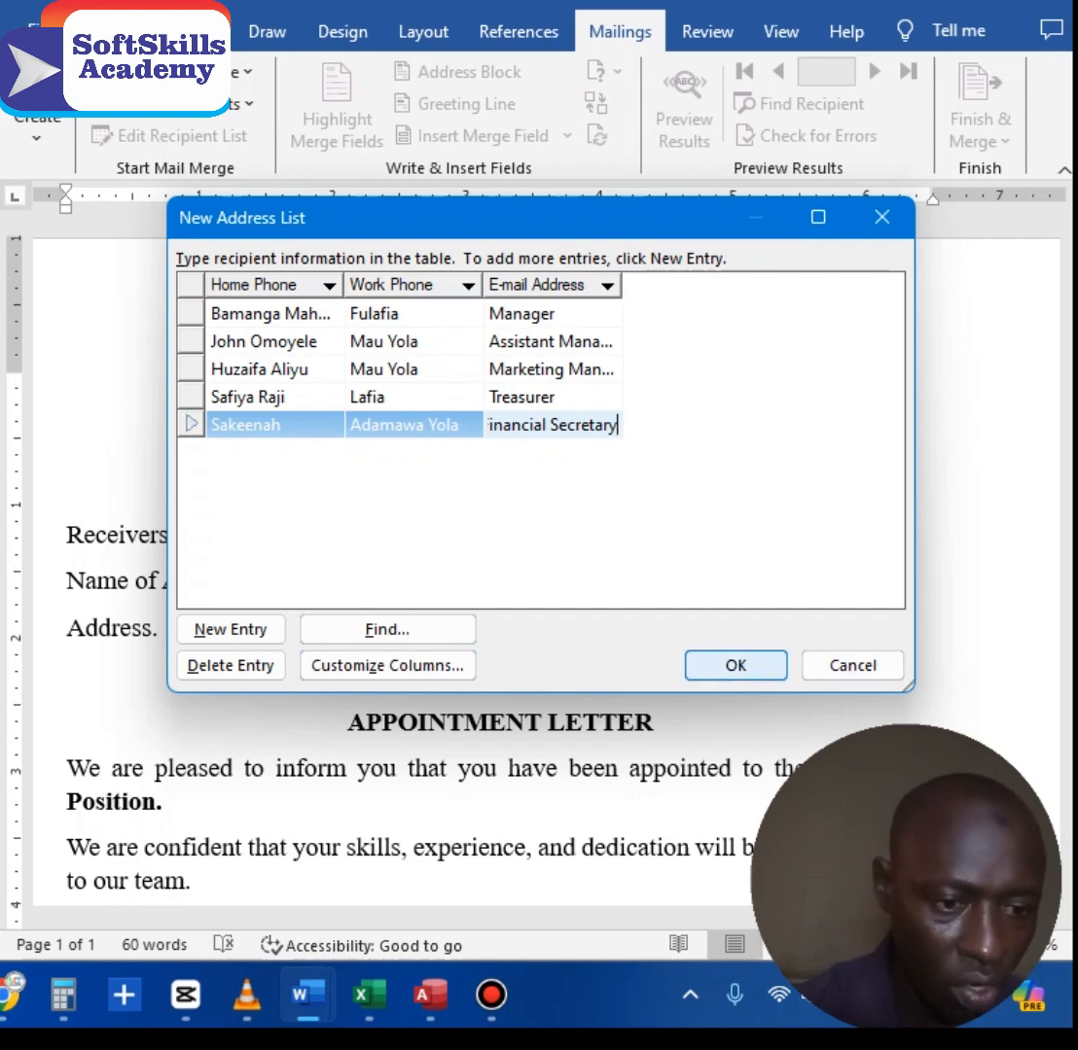
{"action": "left_click", "coordinate": [735, 665]}
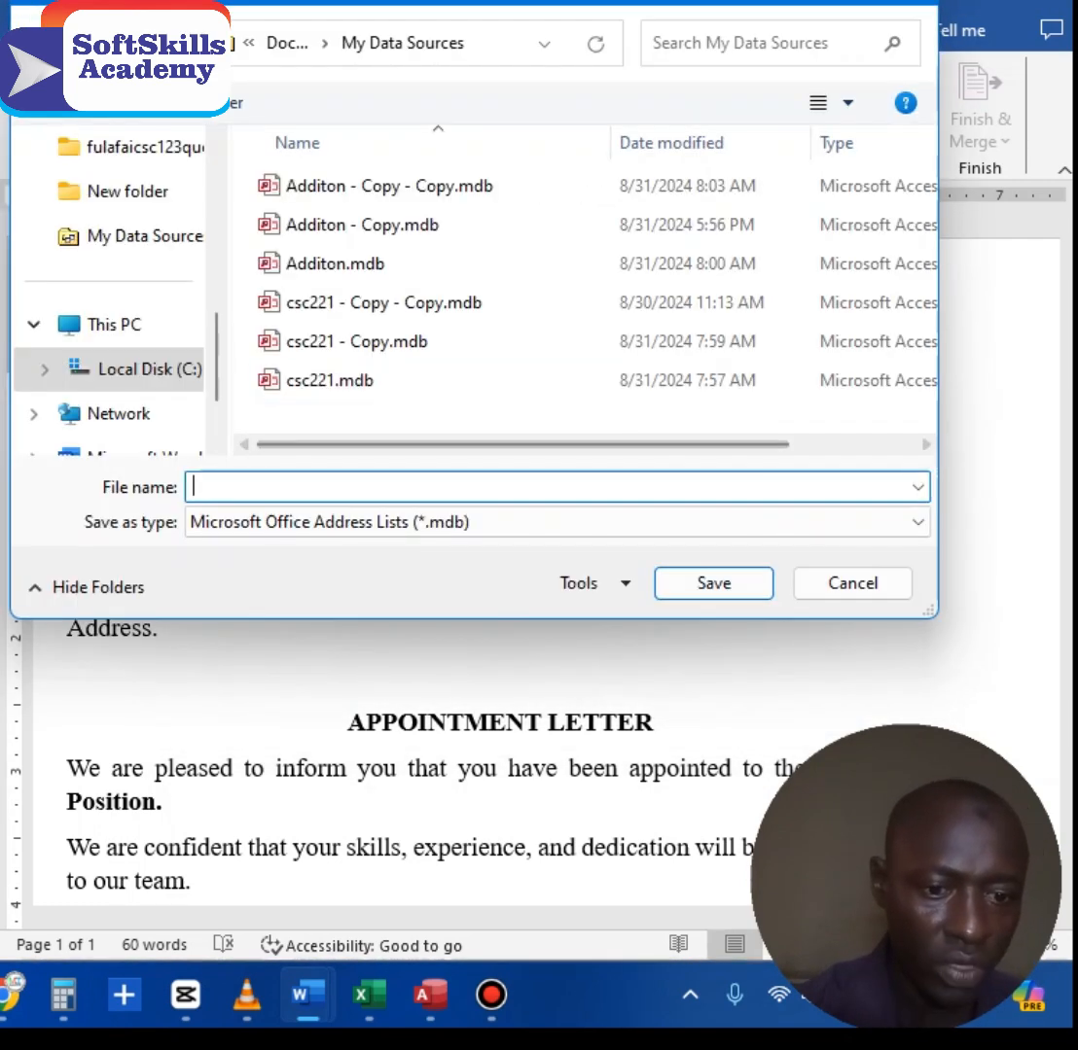
Step: Save the recipient list under the file name Appt
{"action": "type", "text": "App"}
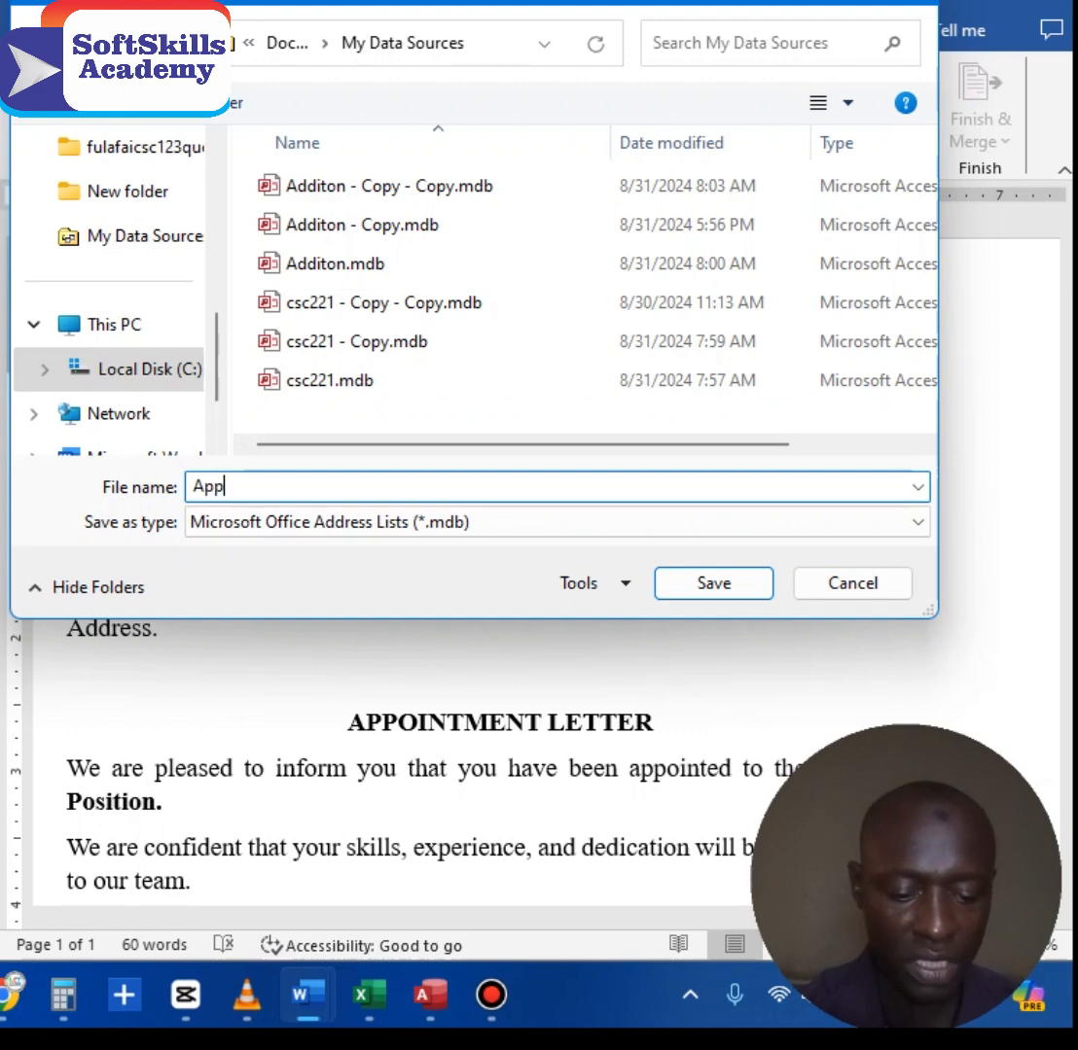
{"action": "type", "text": "t"}
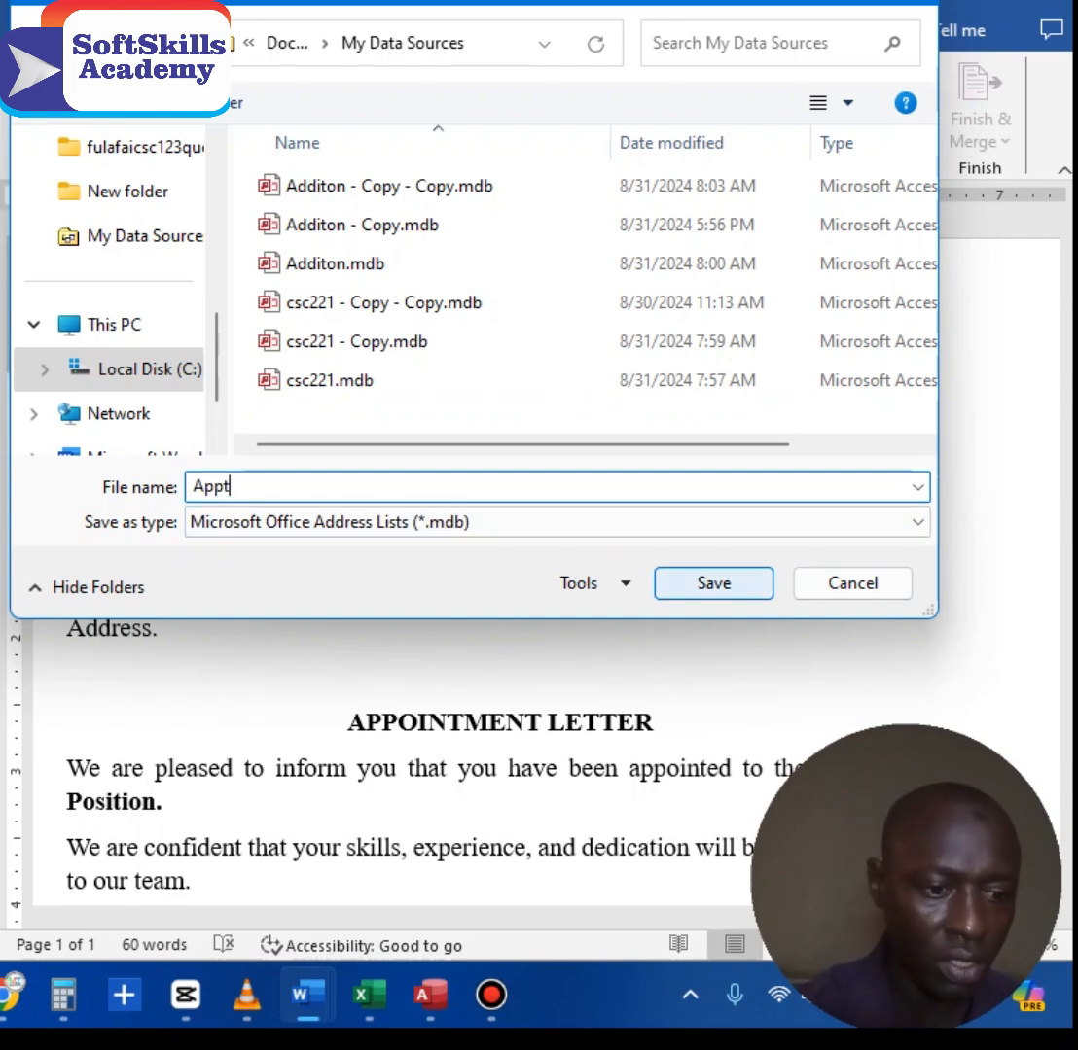
{"action": "key", "text": "Return"}
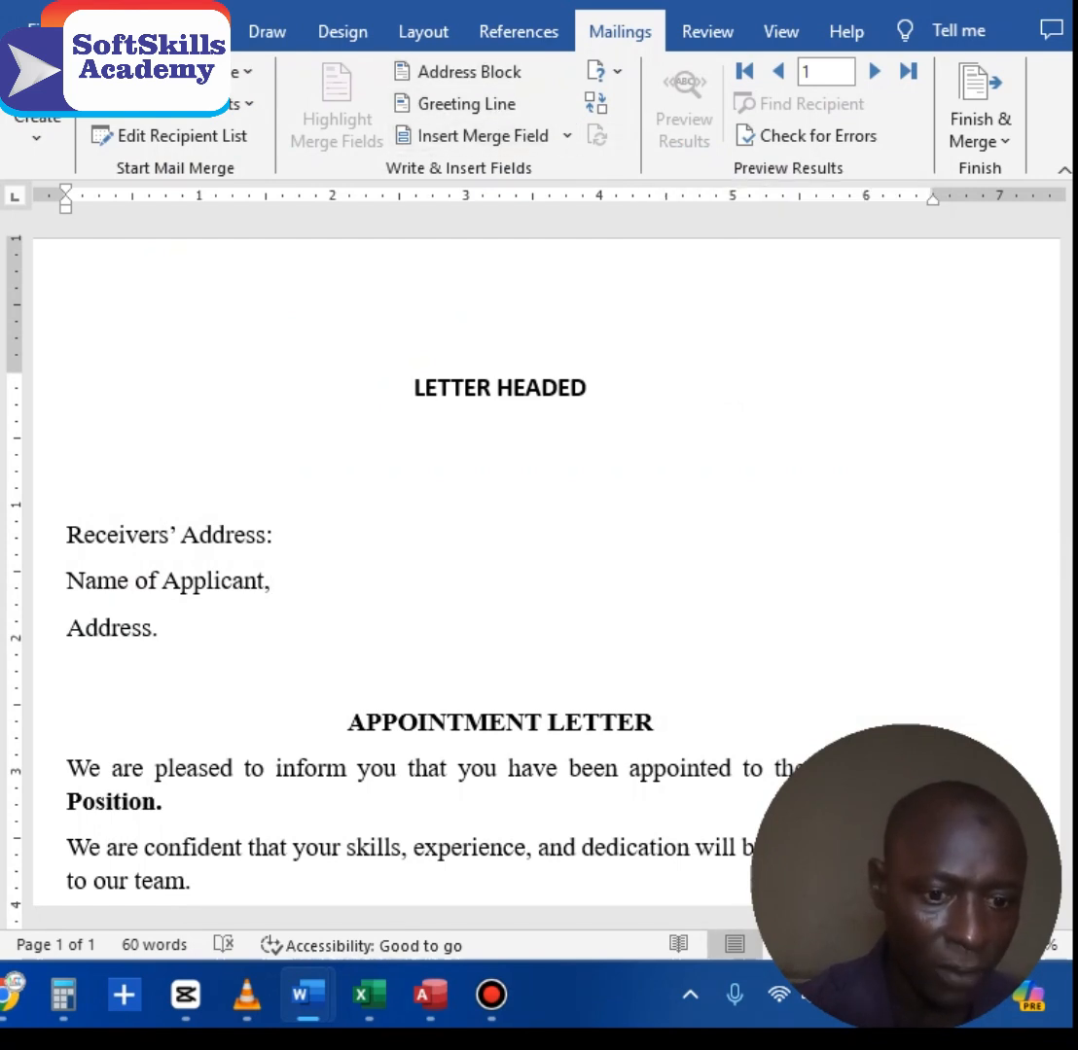
Step: Remove the Receivers' Address line and insert the Home Phone field for the applicant name
{"action": "left_click_drag", "start_coordinate": [66, 534], "coordinate": [282, 534]}
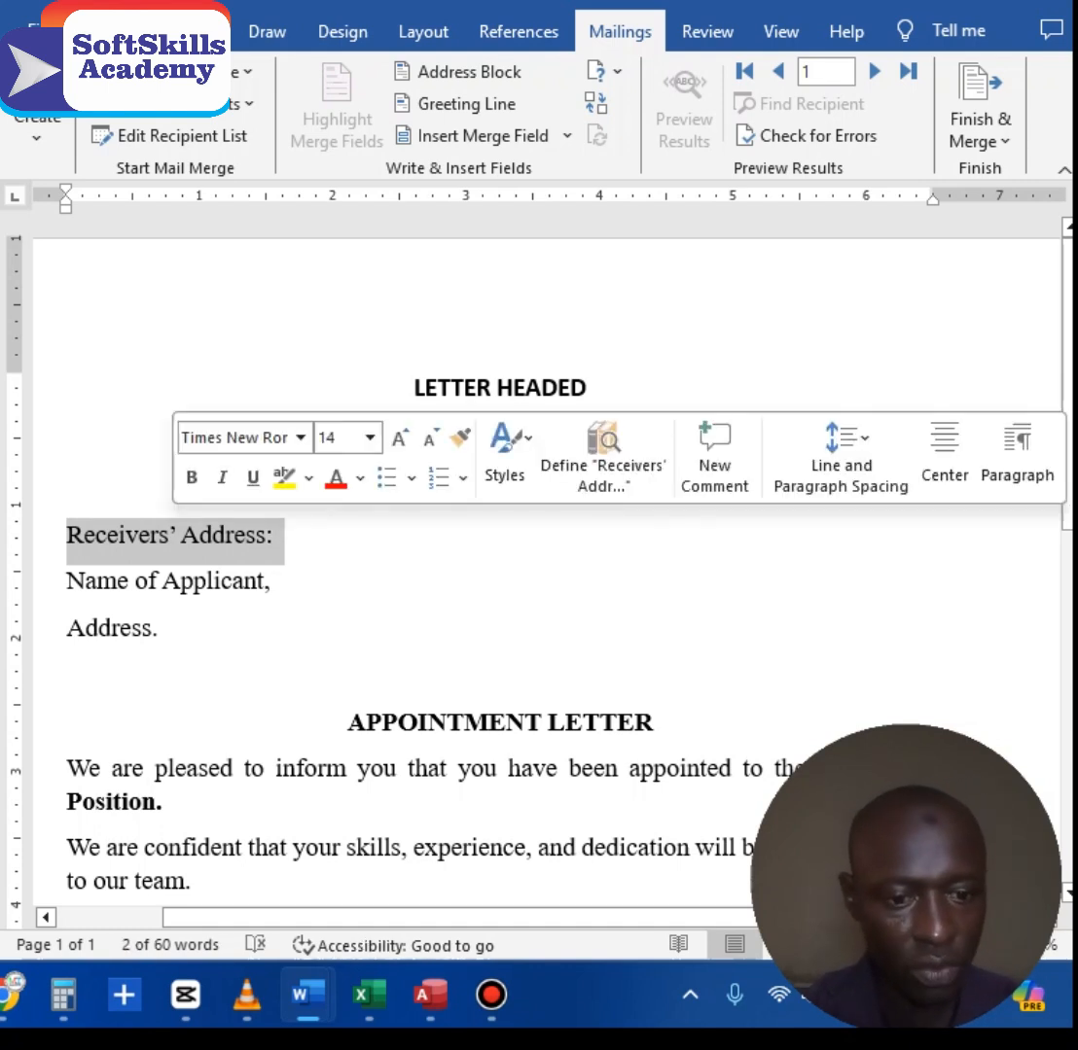
{"action": "key", "text": "Delete"}
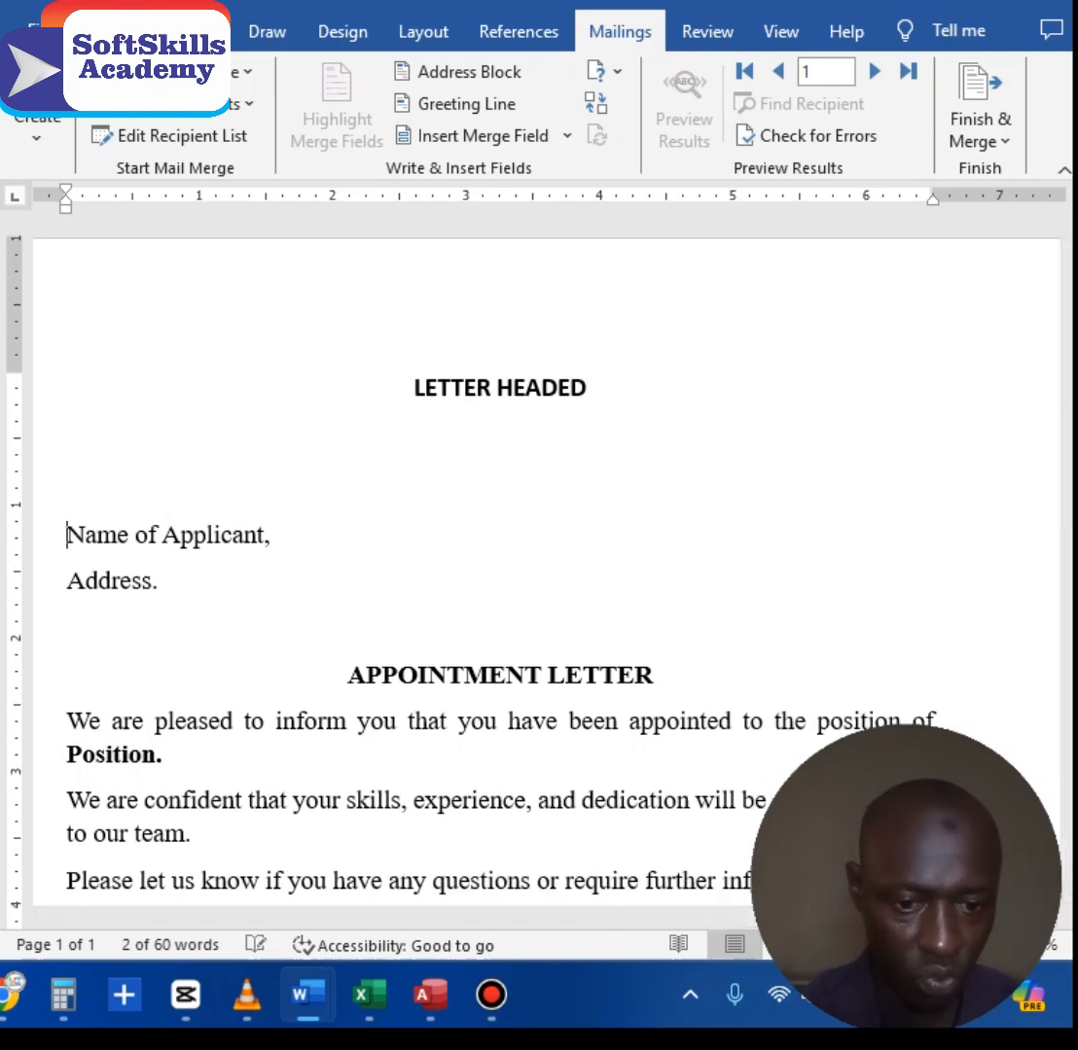
{"action": "key", "text": "shift+End"}
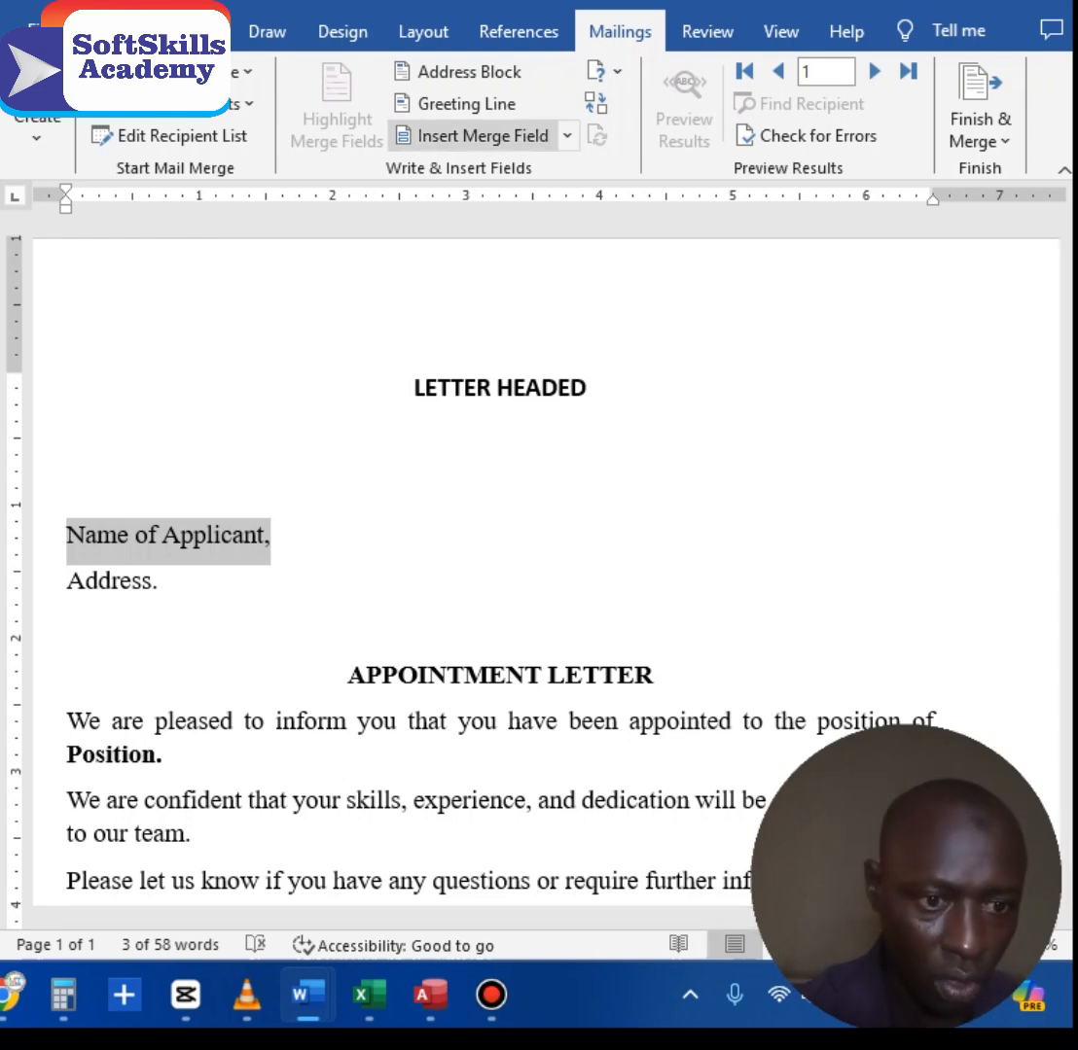
{"action": "left_click", "coordinate": [467, 135]}
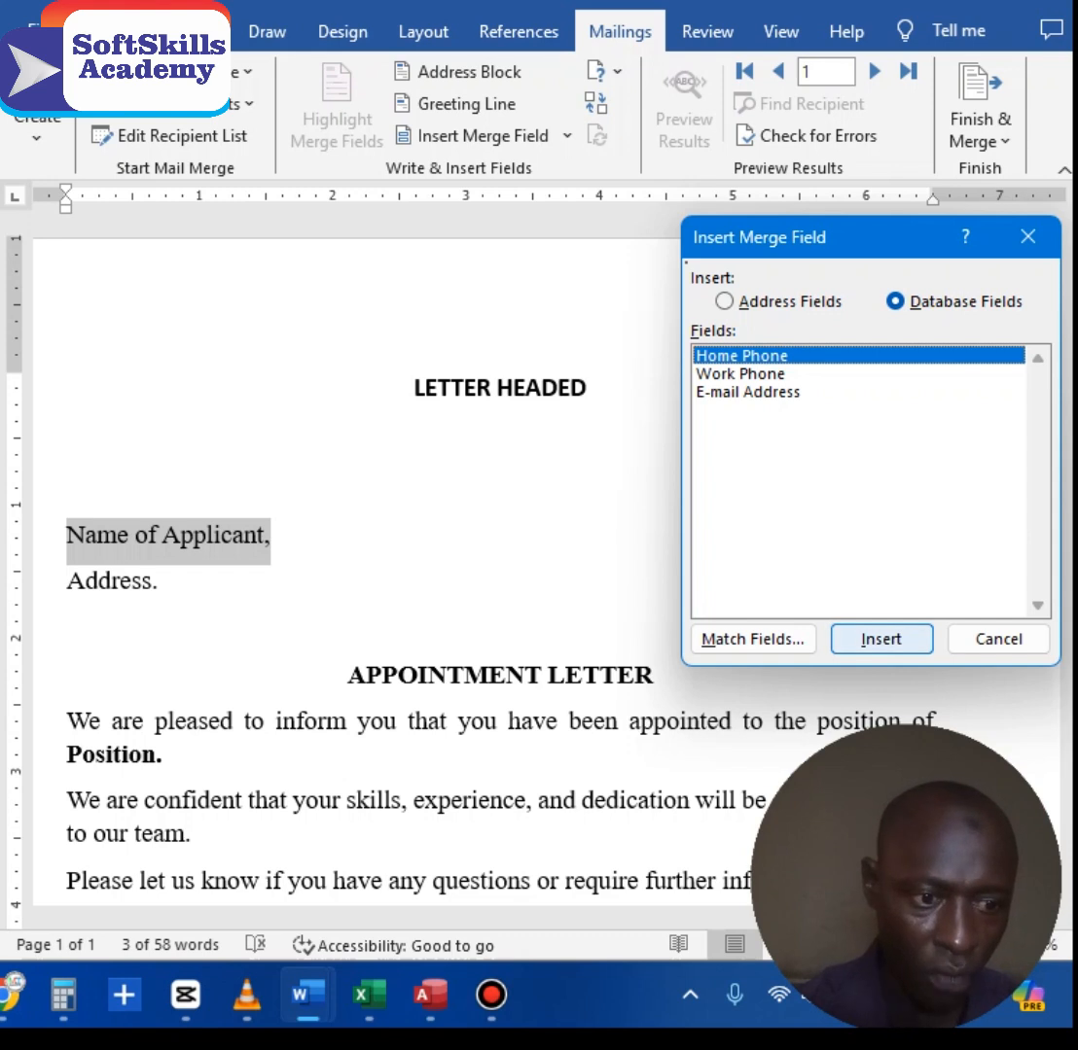
{"action": "left_click", "coordinate": [881, 639]}
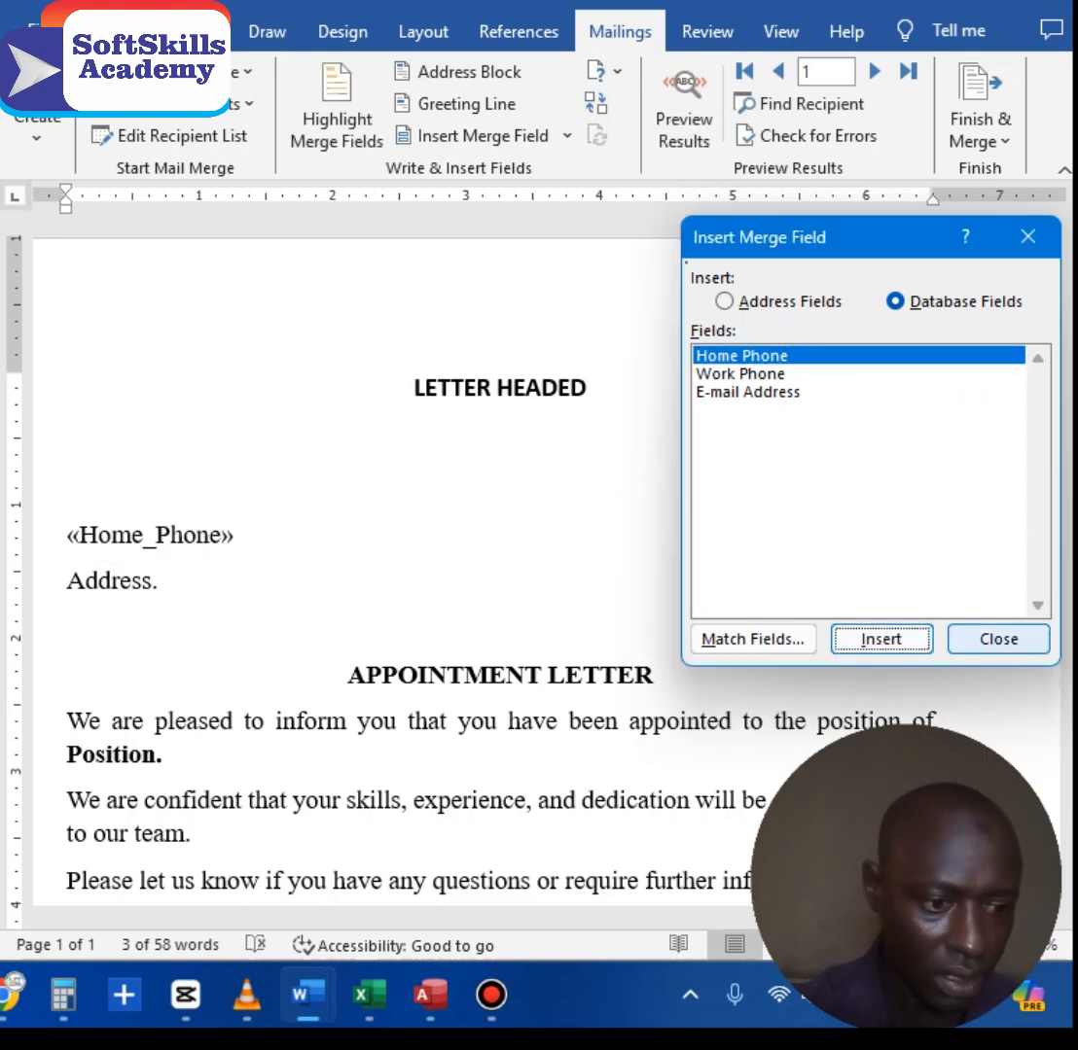
{"action": "left_click", "coordinate": [998, 639]}
Step: Add a comma after Home_Phone and replace 'Address' with the Work Phone field
{"action": "left_click_drag", "start_coordinate": [66, 581], "coordinate": [167, 585]}
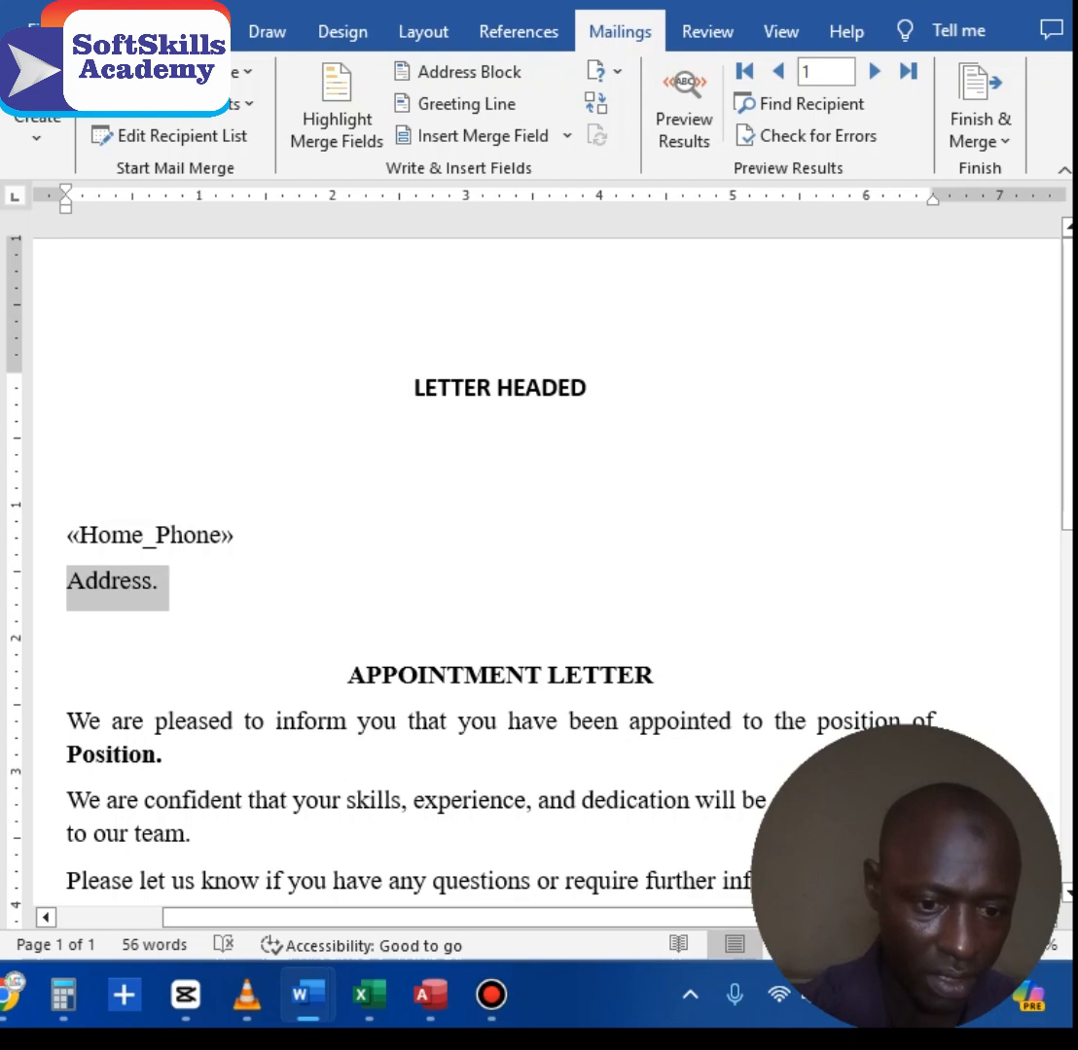
{"action": "left_click", "coordinate": [160, 580]}
{"action": "left_click", "coordinate": [235, 535]}
{"action": "type", "text": ","}
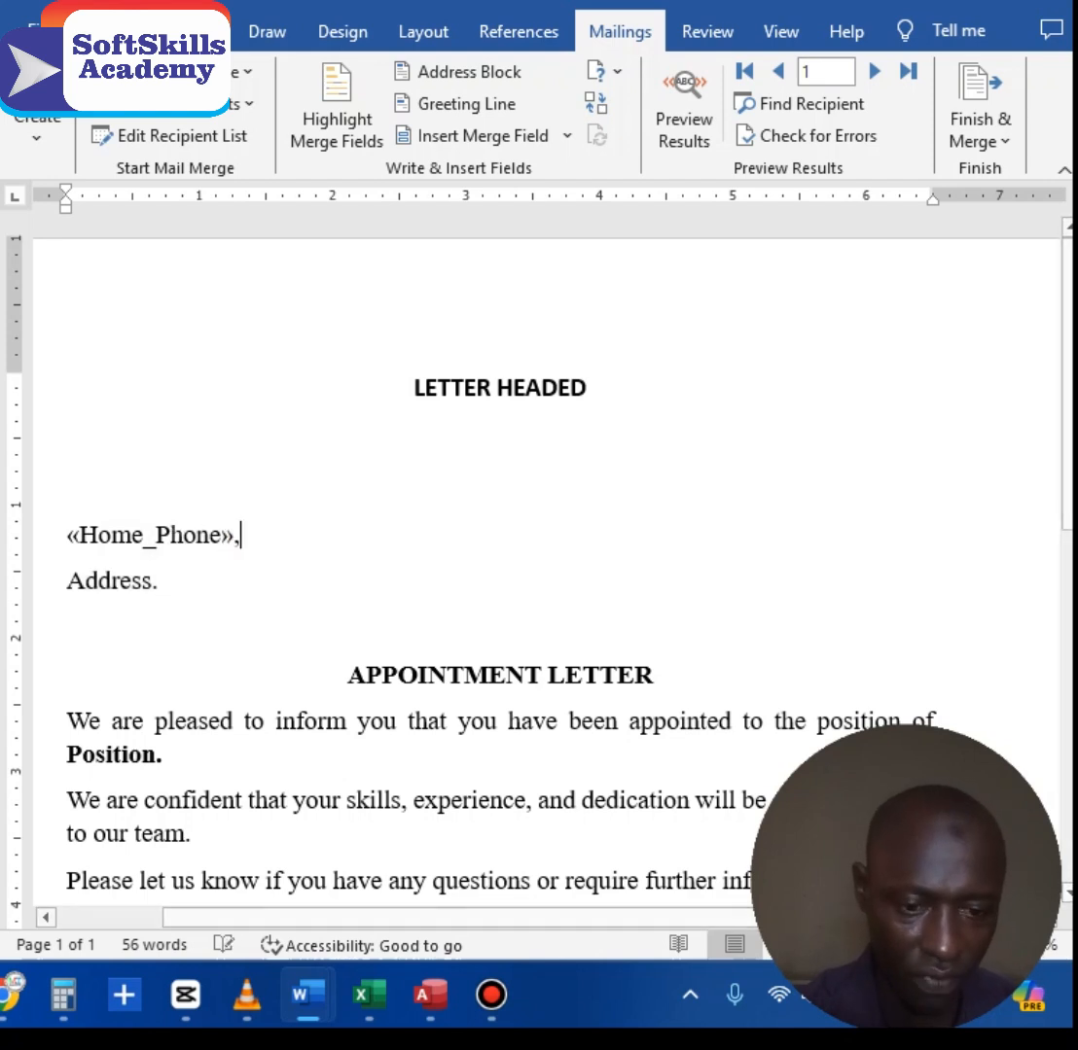
{"action": "double_click", "coordinate": [70, 584]}
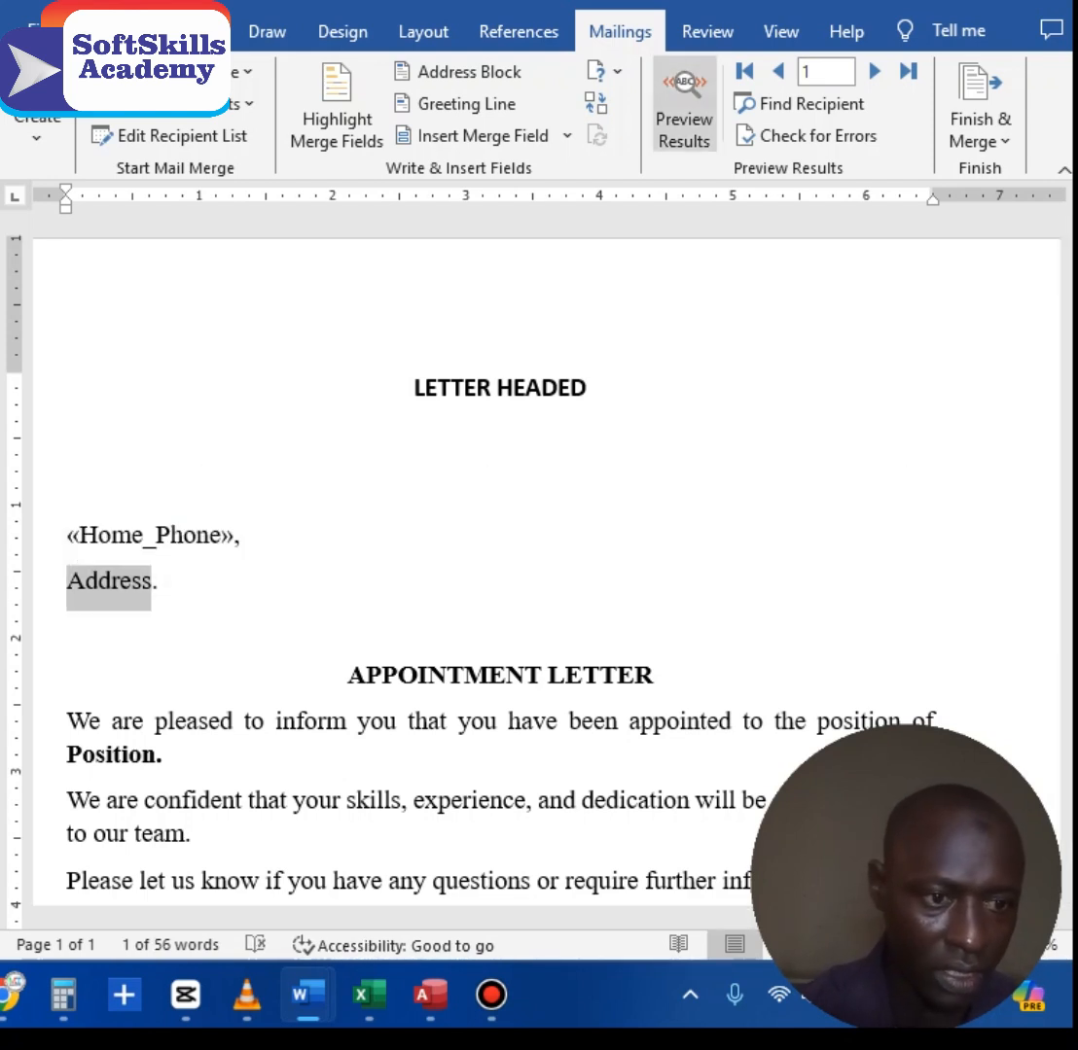
{"action": "left_click", "coordinate": [475, 135]}
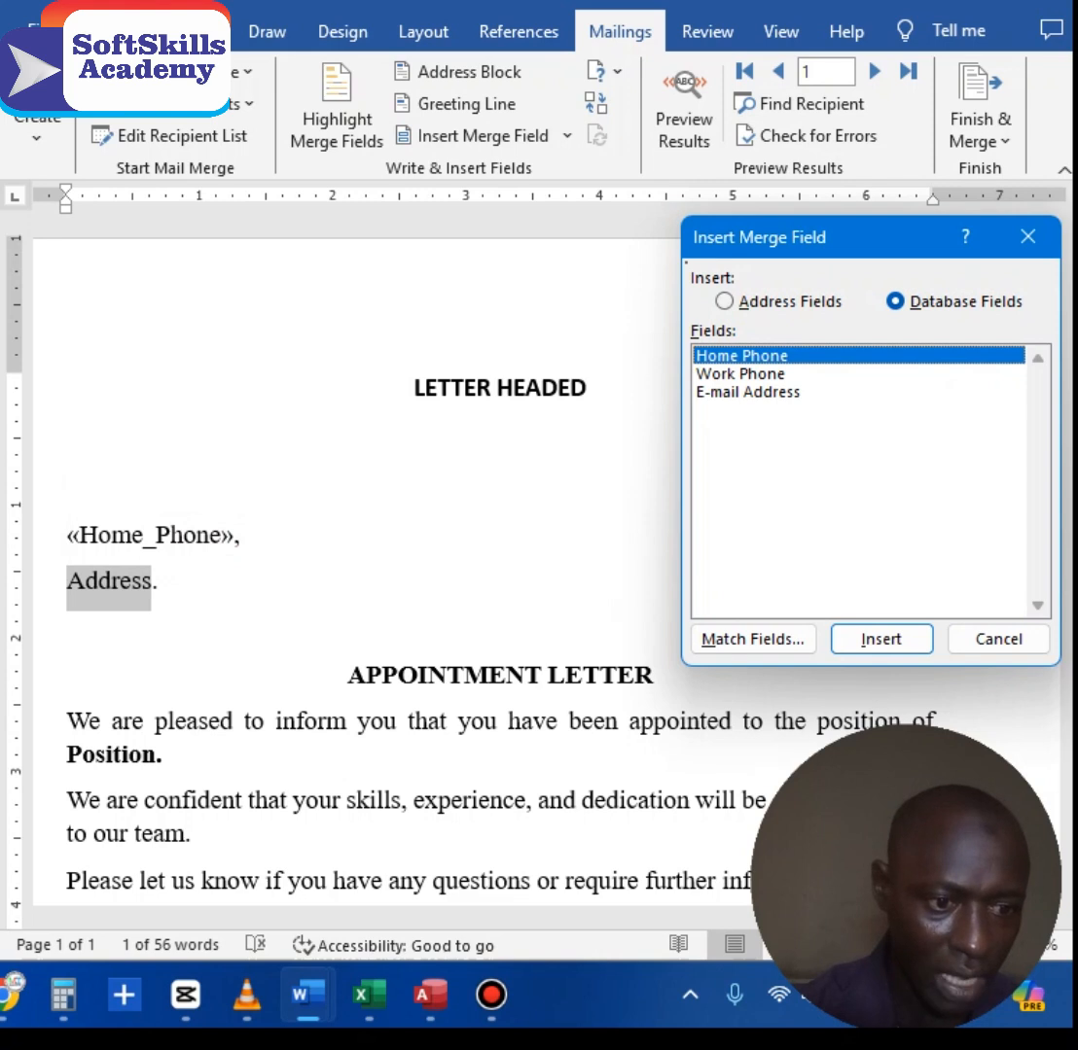
{"action": "double_click", "coordinate": [742, 374]}
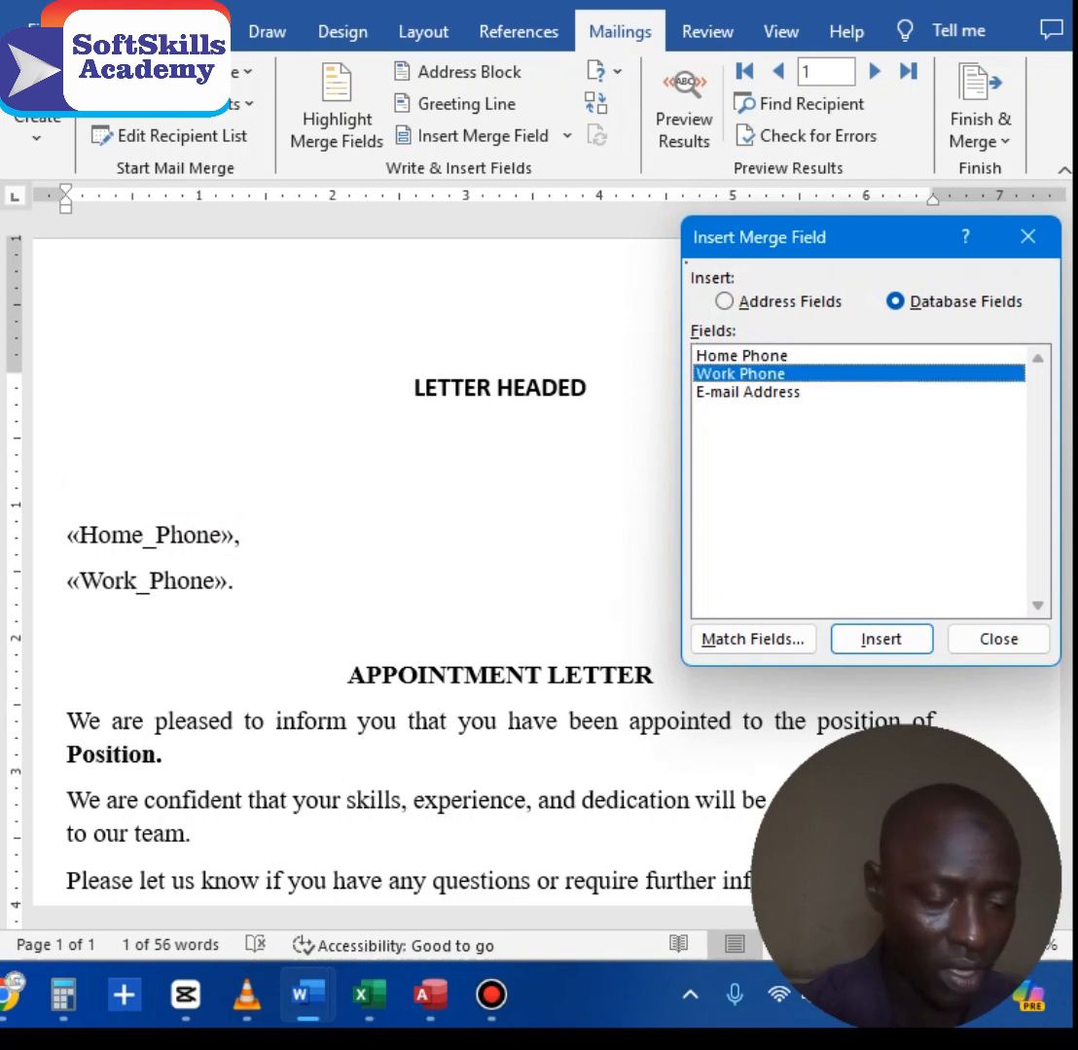
{"action": "left_click", "coordinate": [999, 639]}
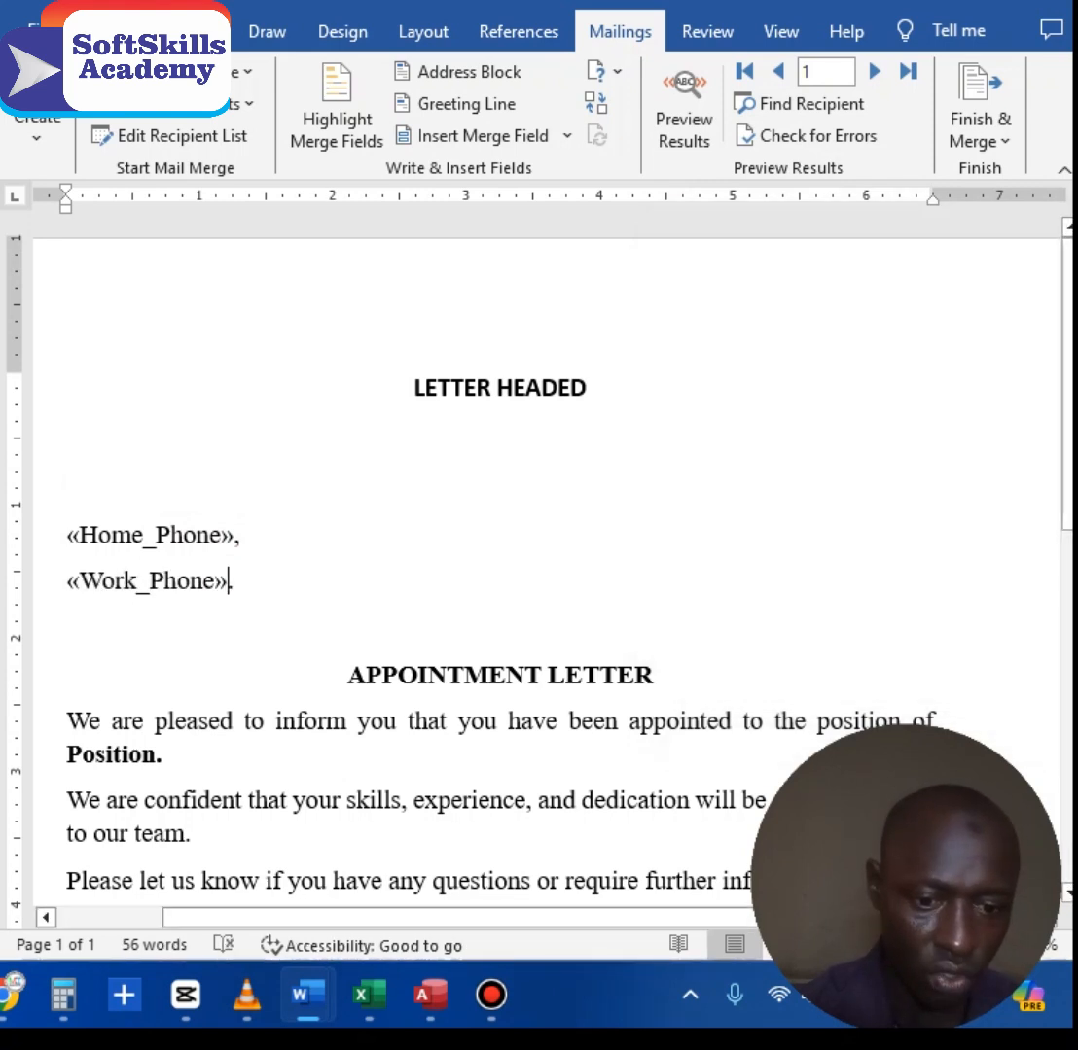
Step: Replace the word 'Position' with the E-mail Address merge field
{"action": "double_click", "coordinate": [96, 755]}
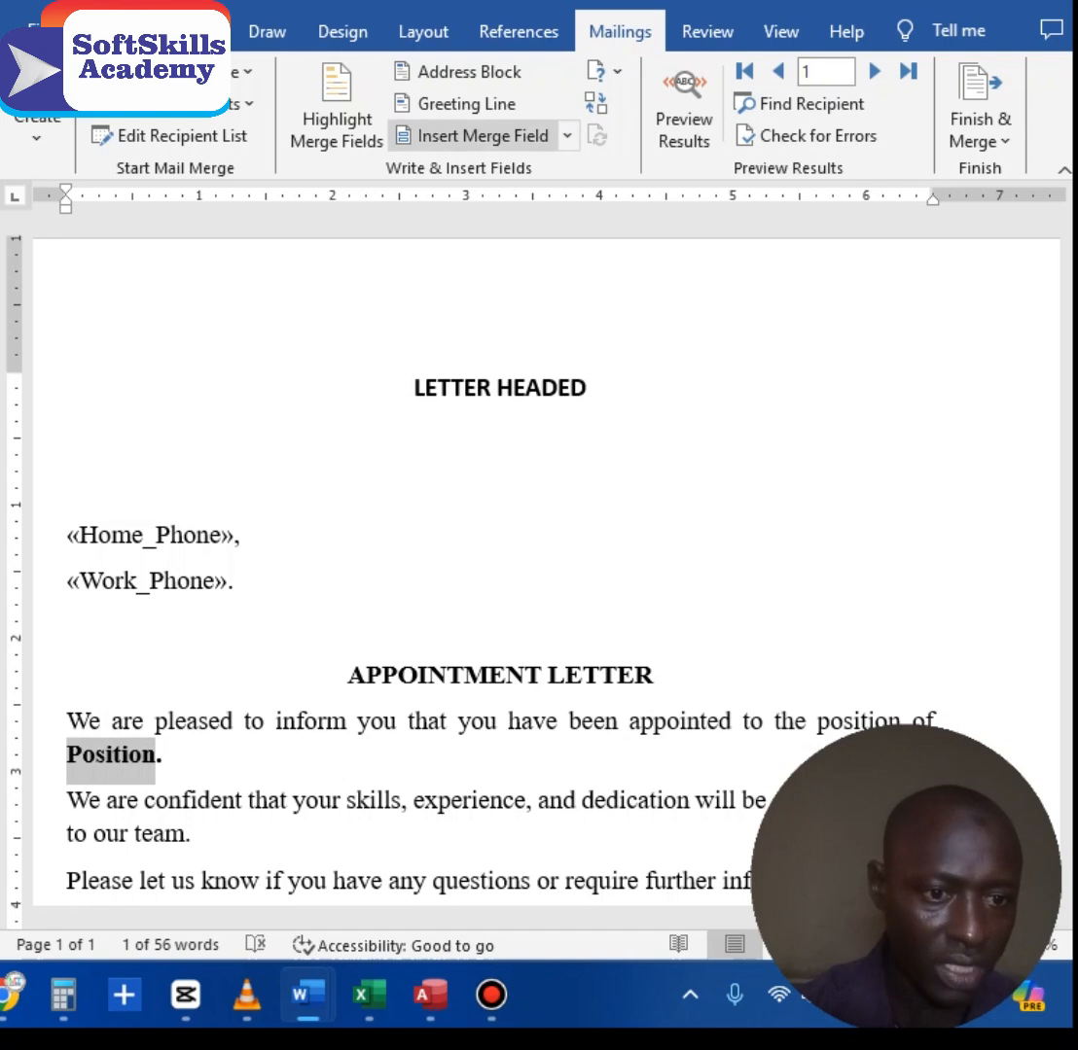
{"action": "left_click", "coordinate": [475, 135]}
{"action": "double_click", "coordinate": [747, 392]}
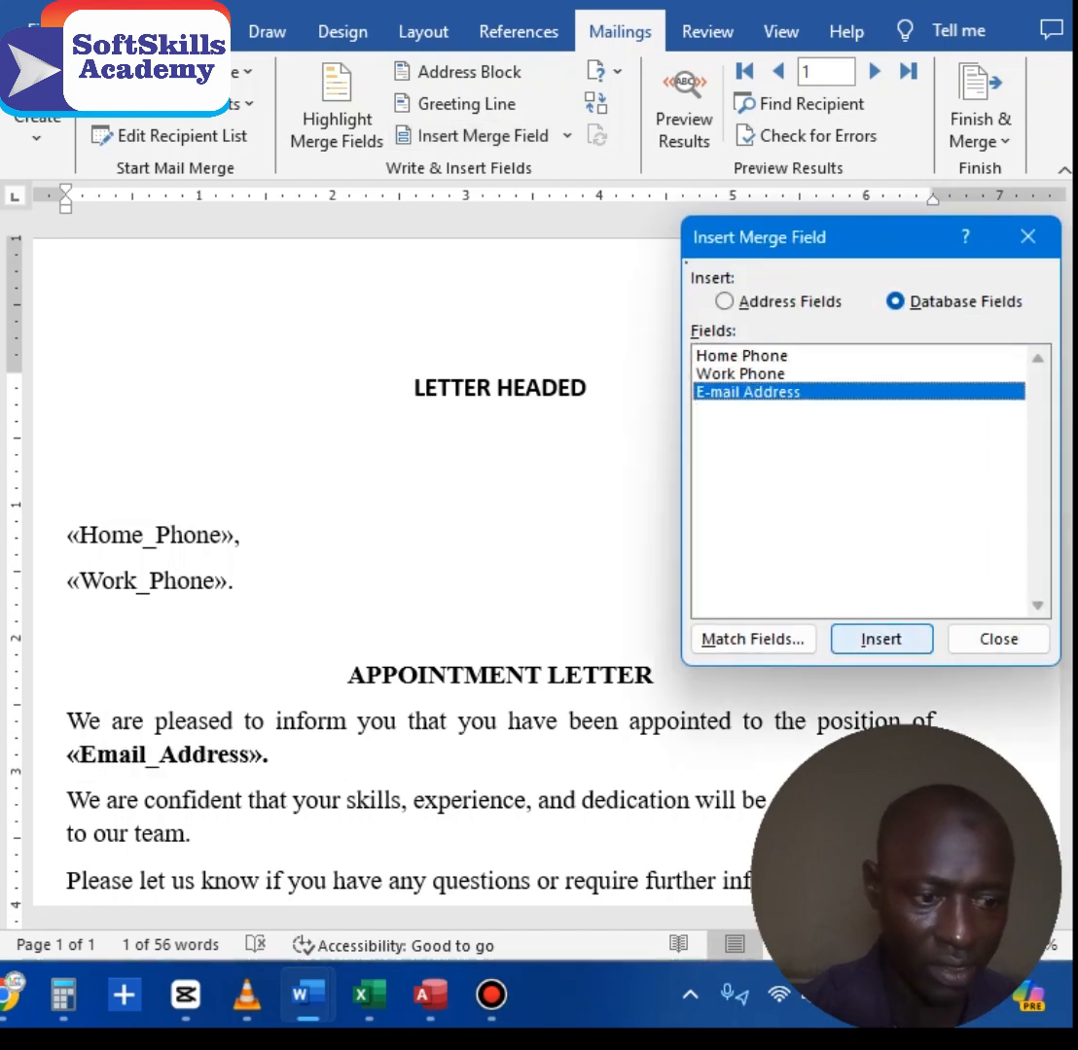
{"action": "left_click", "coordinate": [999, 639]}
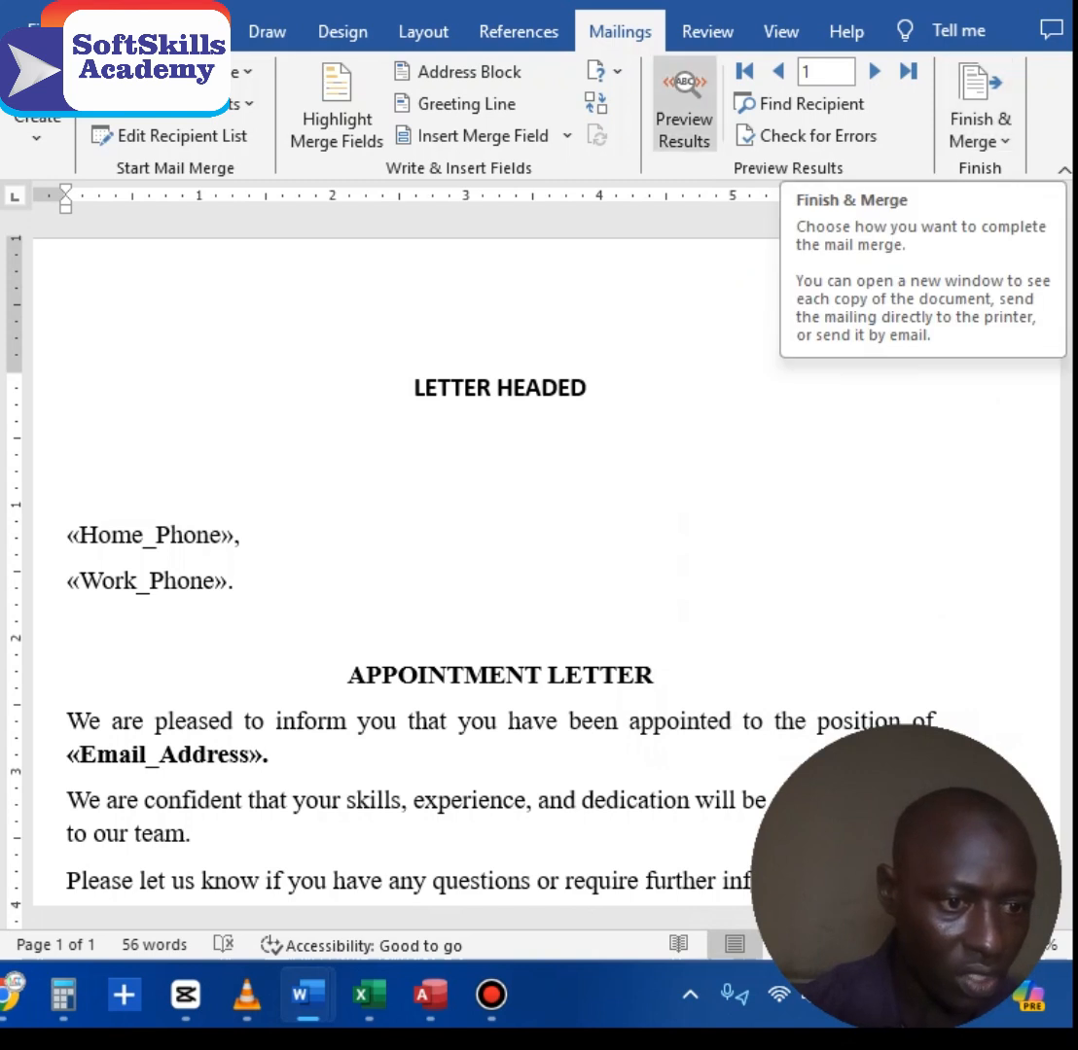
Step: Preview the merged letter and step through records 2 to 5, ending on Financial Secretary
{"action": "left_click", "coordinate": [683, 118]}
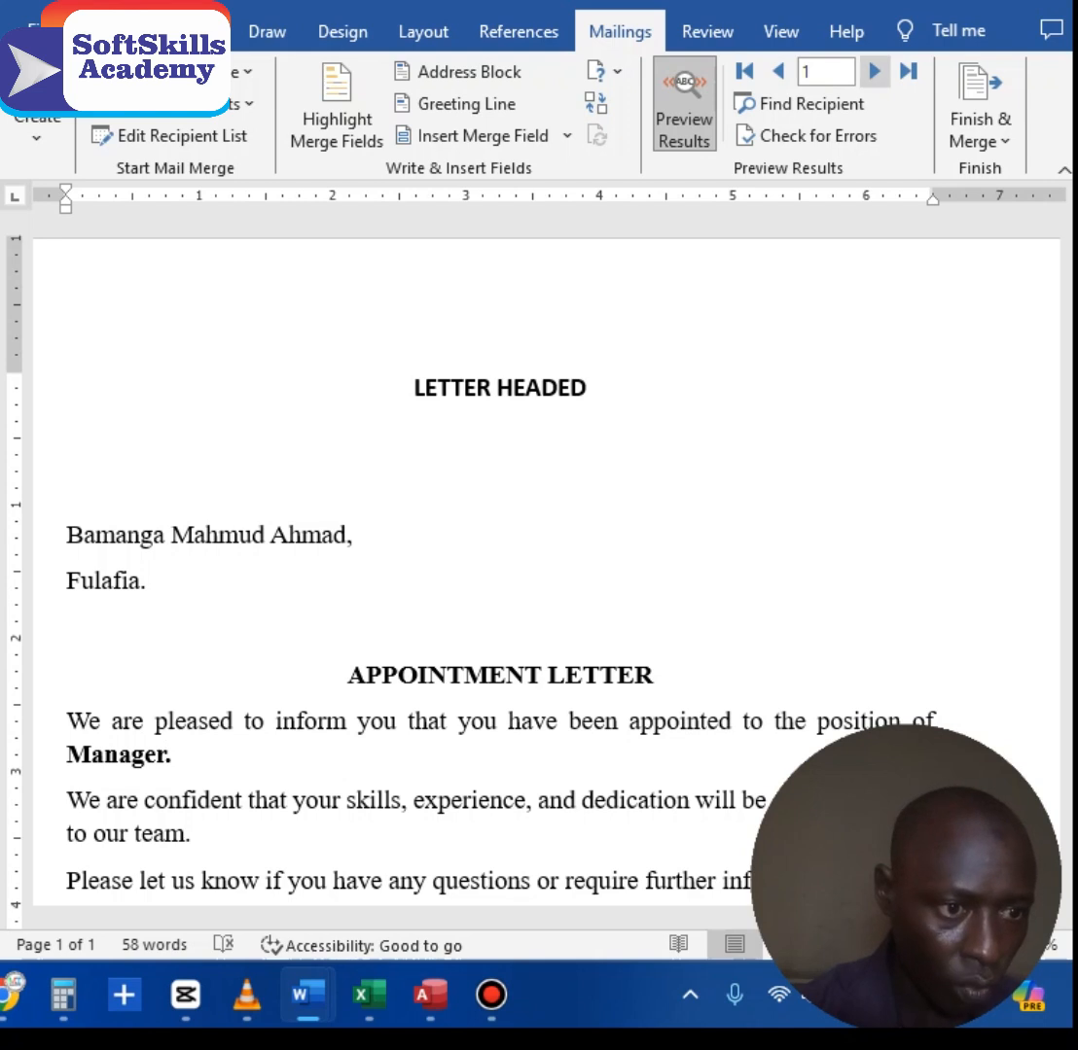
{"action": "left_click", "coordinate": [874, 71]}
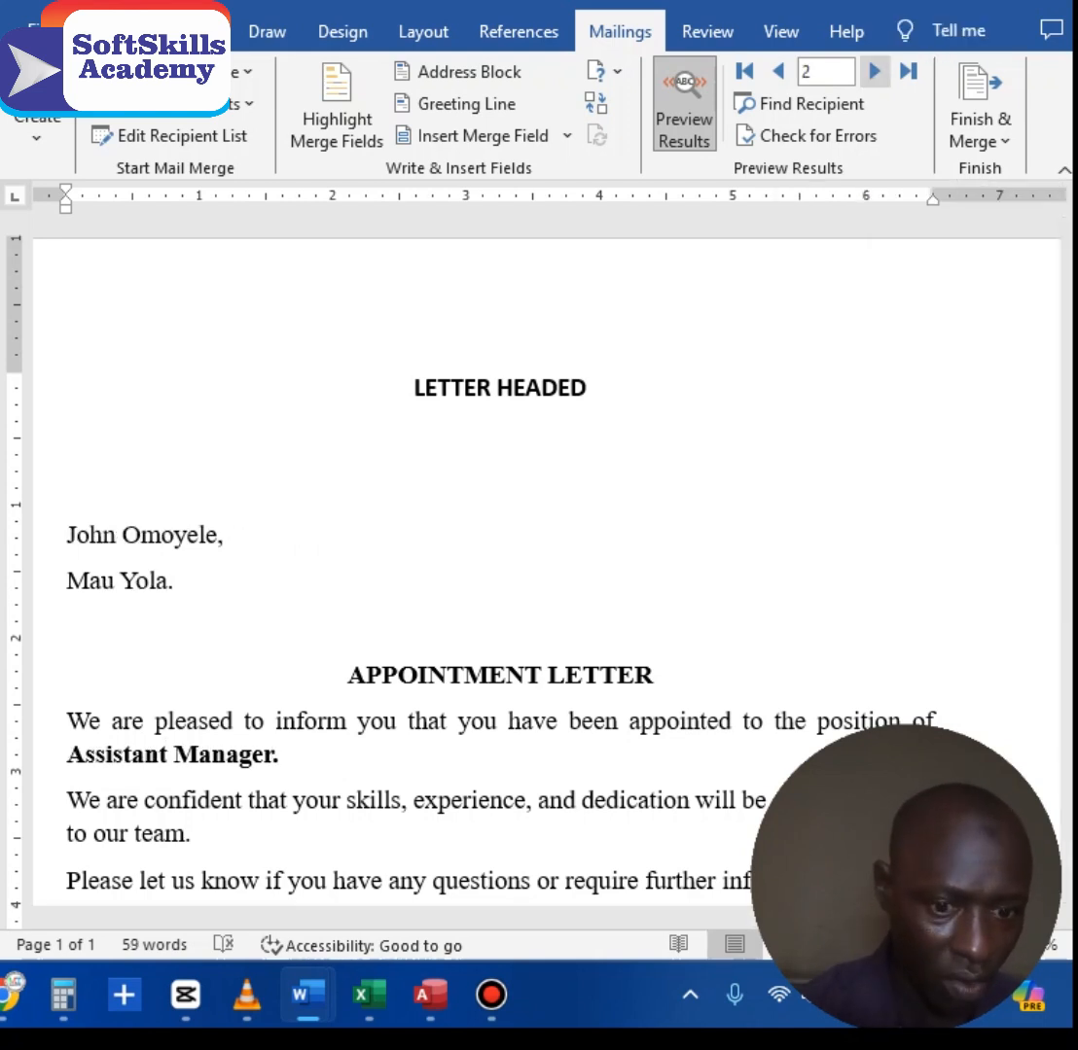
{"action": "left_click", "coordinate": [874, 71]}
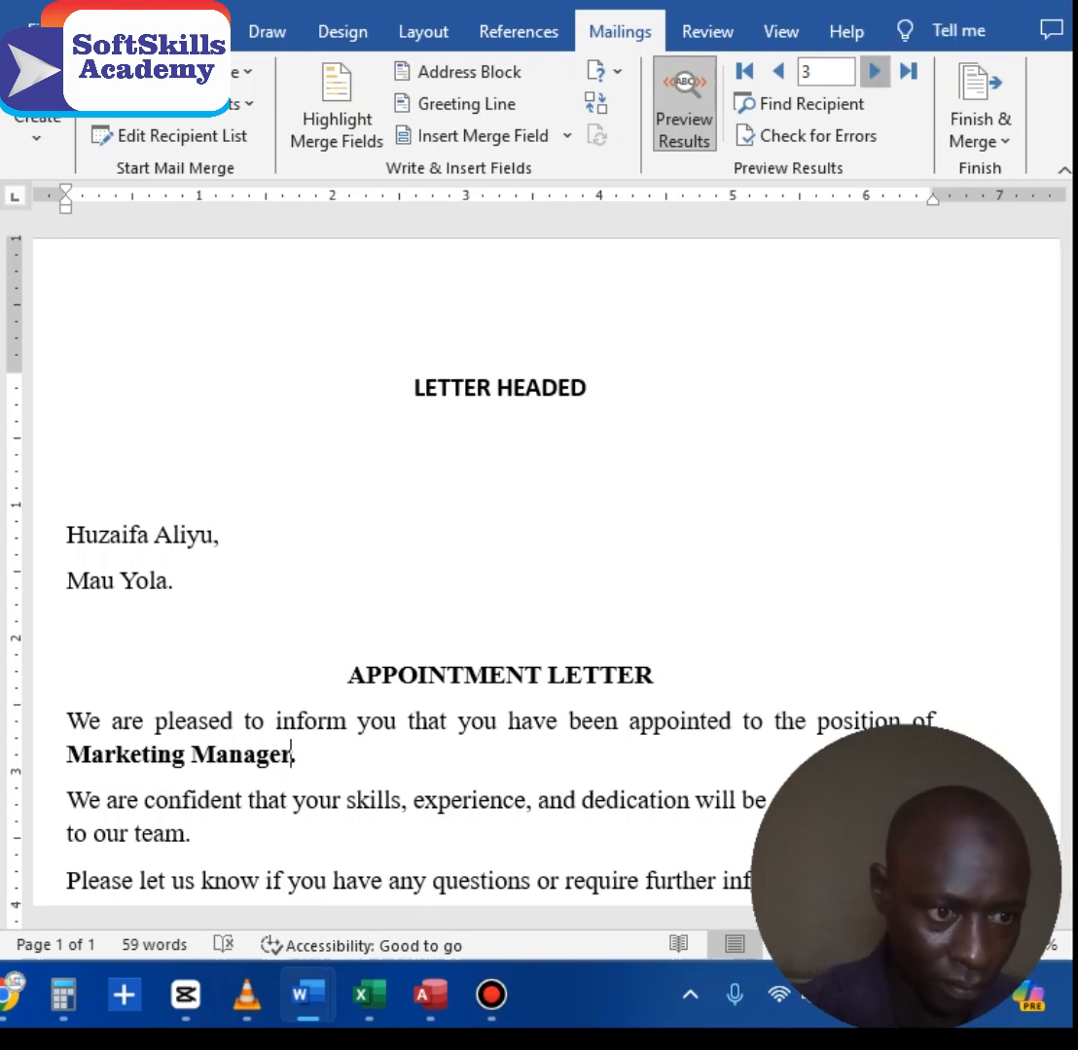
{"action": "left_click", "coordinate": [875, 71]}
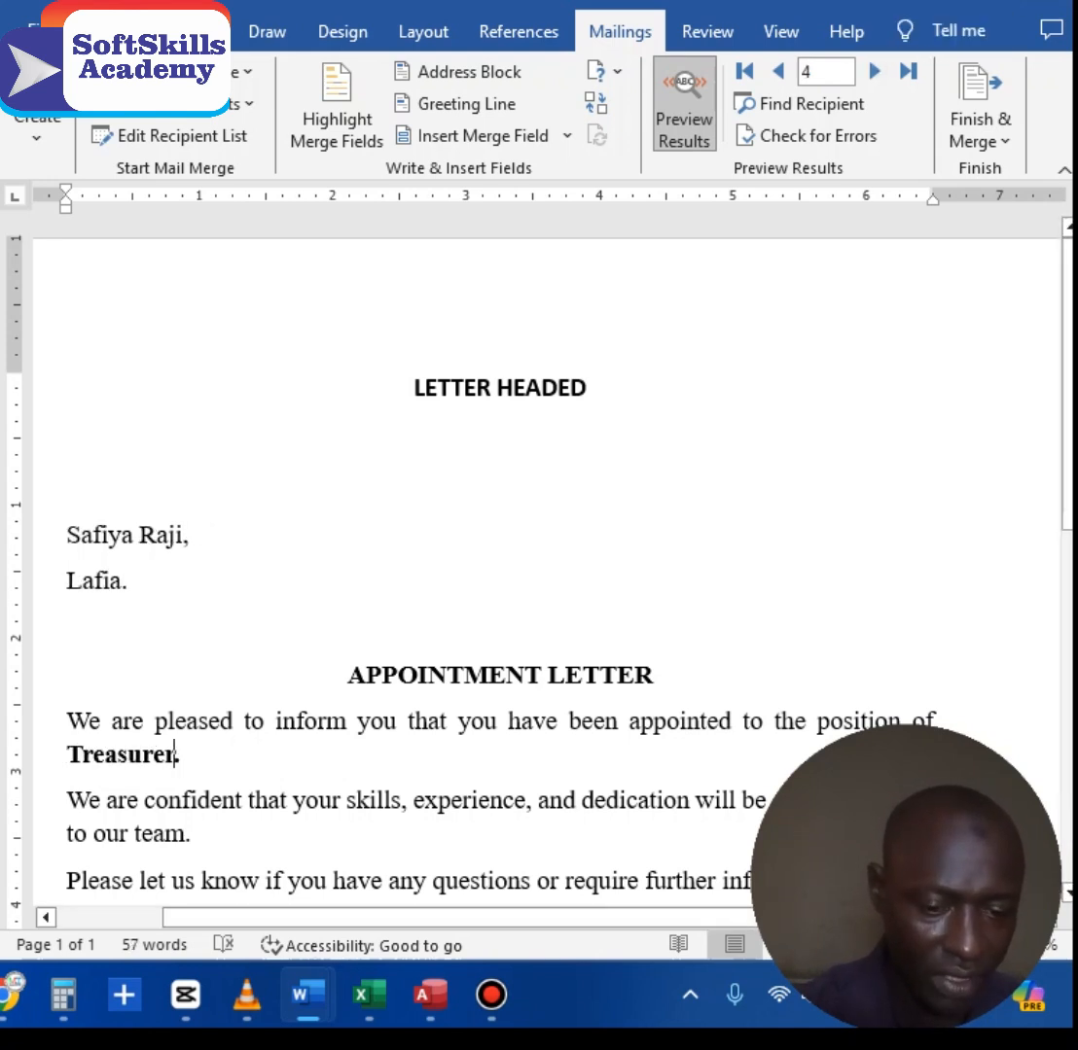
{"action": "left_click", "coordinate": [874, 71]}
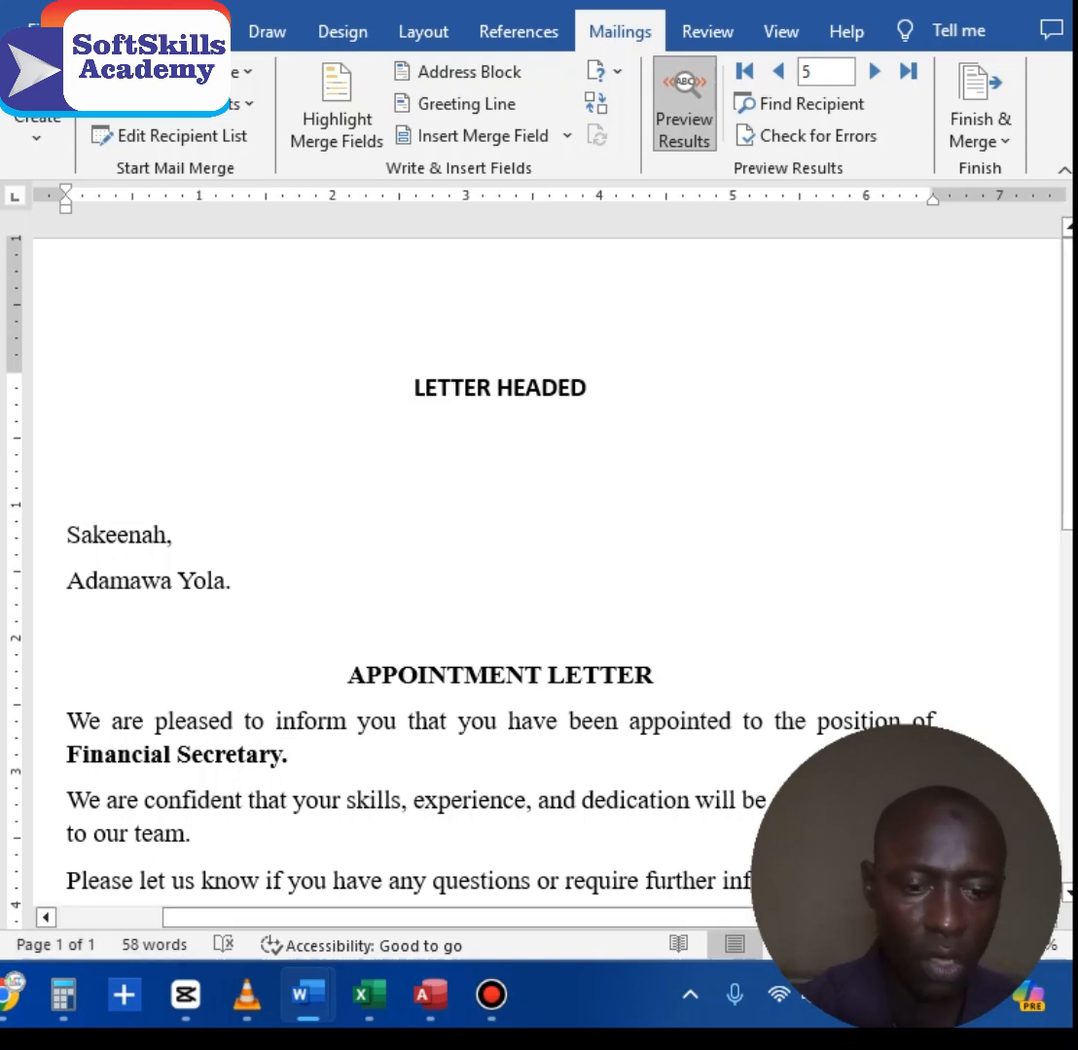
{"action": "key", "text": "ctrl+p"}
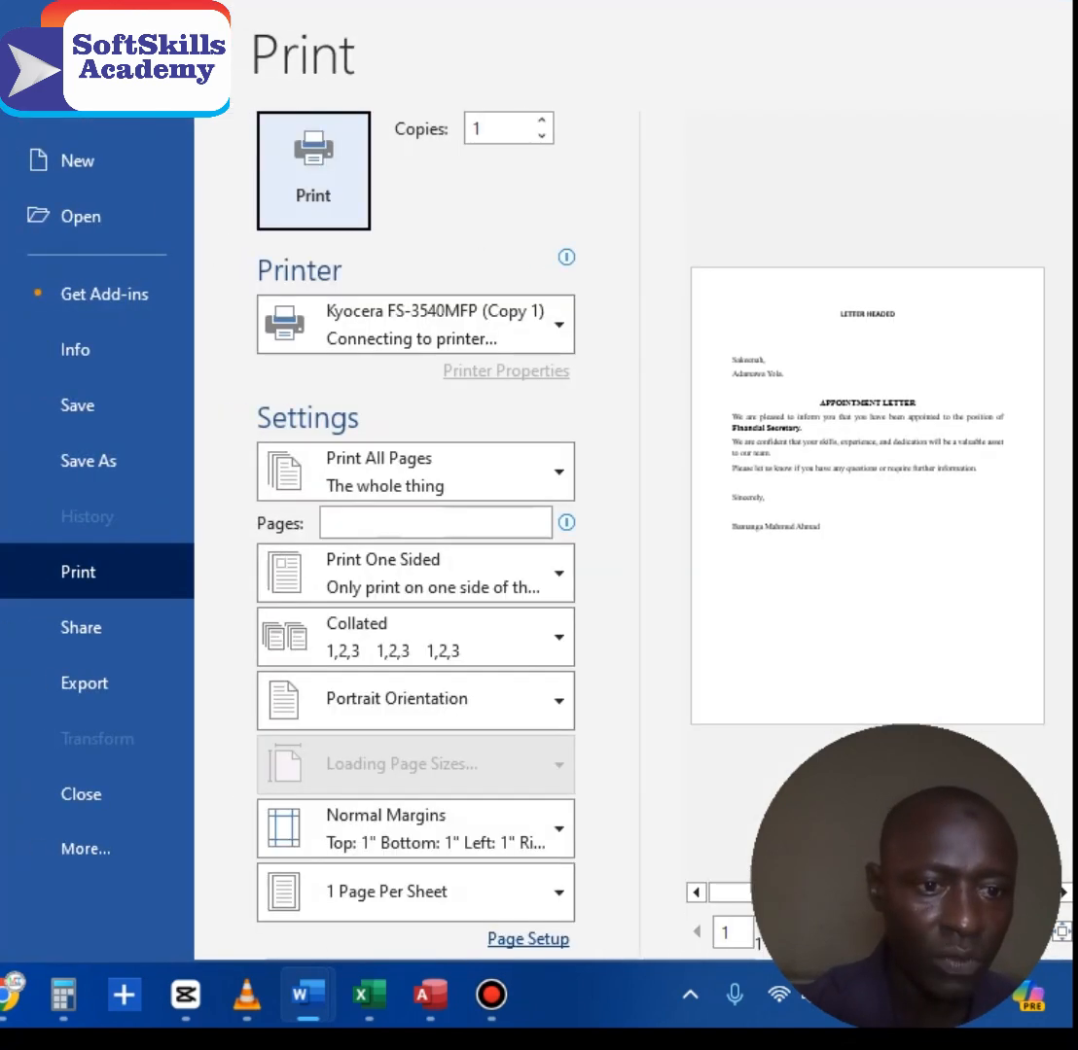
{"action": "key", "text": "Escape"}
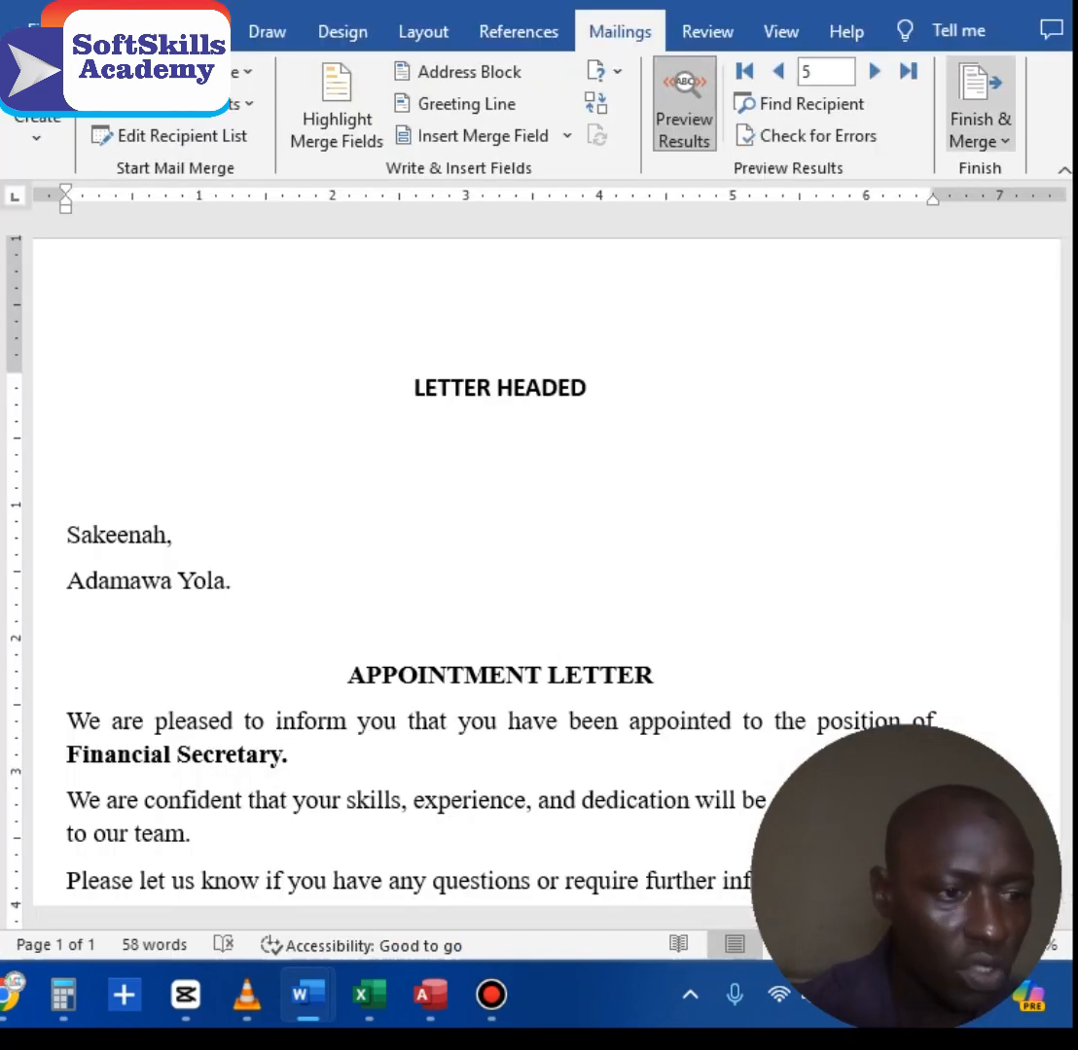
Step: Merge all records to the printer using Finish & Merge > Print Documents
{"action": "left_click", "coordinate": [979, 107]}
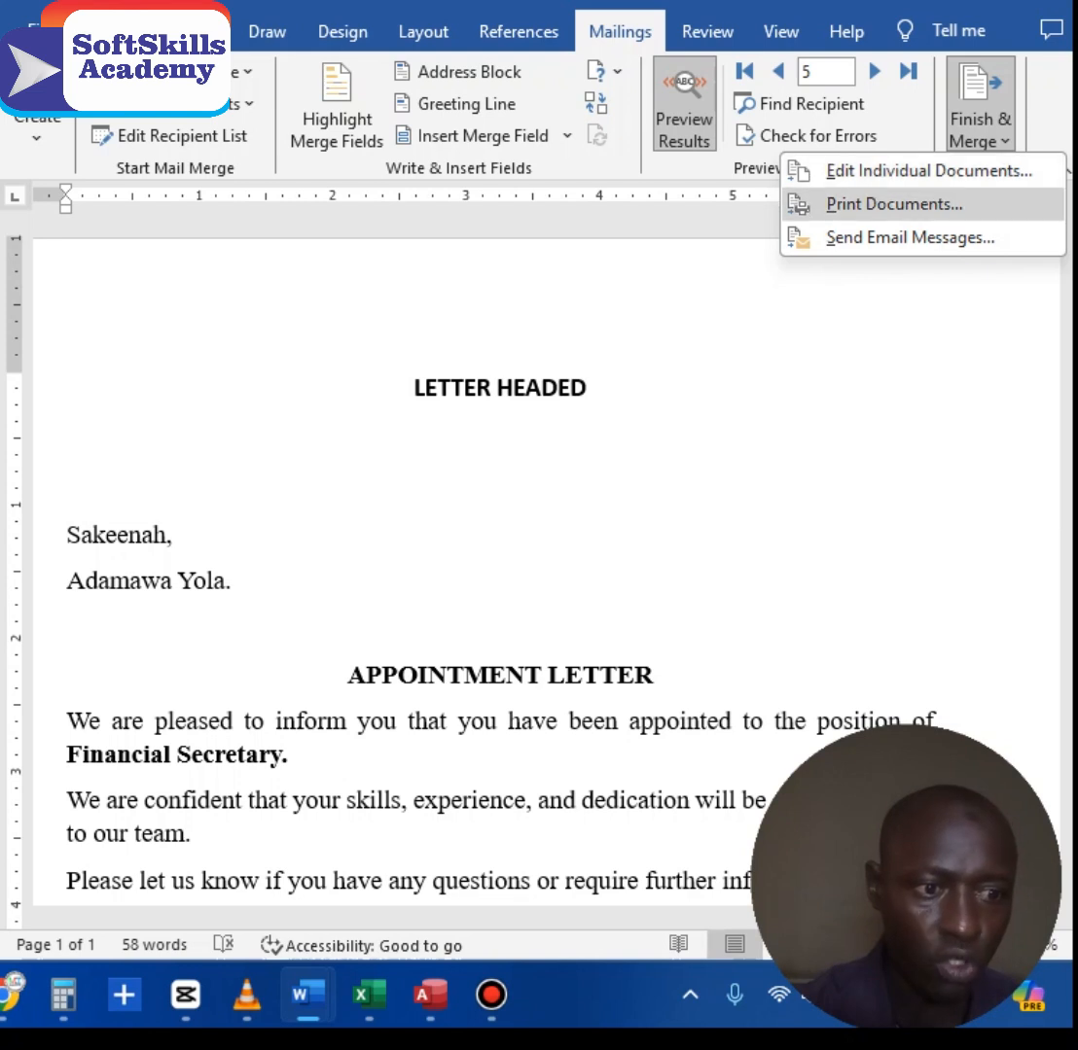
{"action": "left_click", "coordinate": [893, 205]}
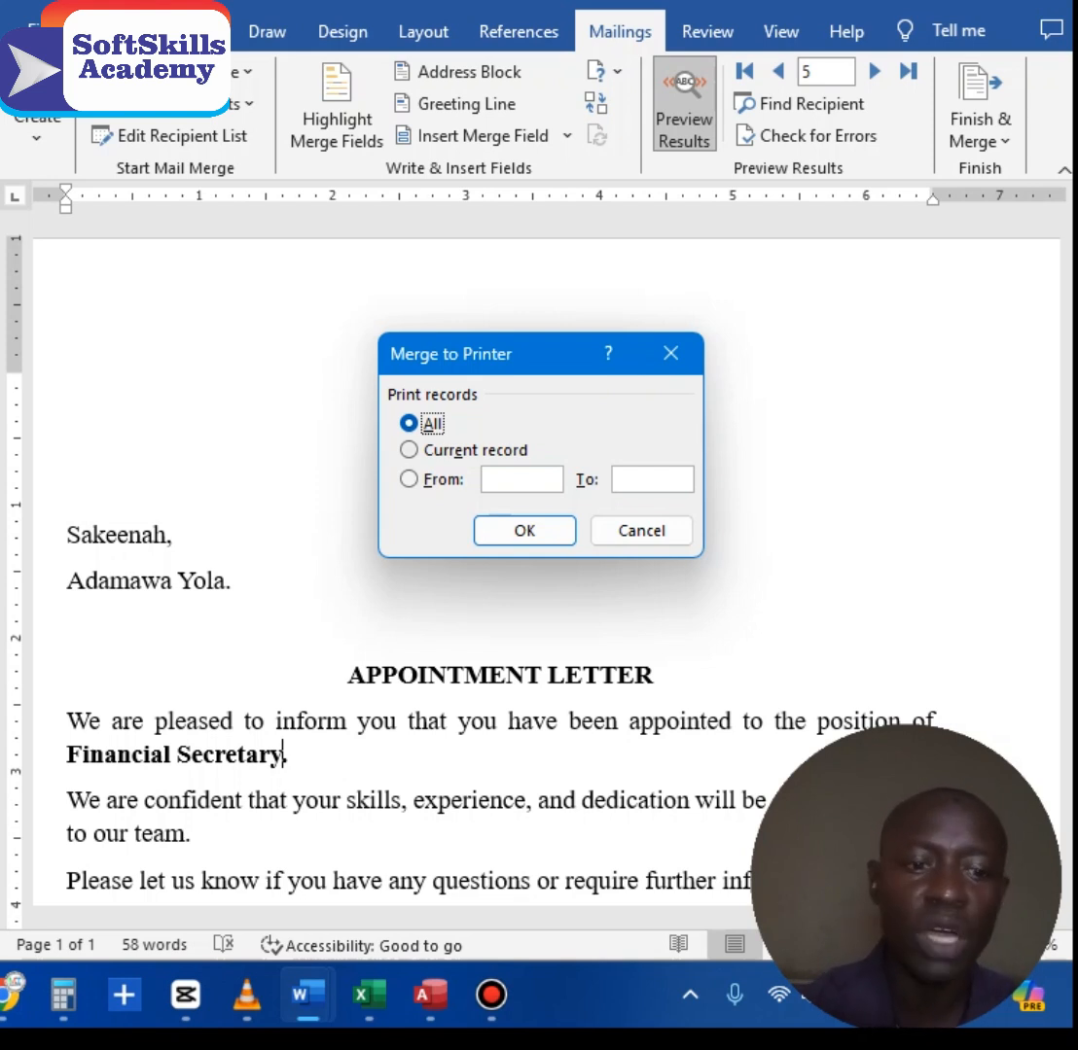
{"action": "left_click", "coordinate": [521, 480]}
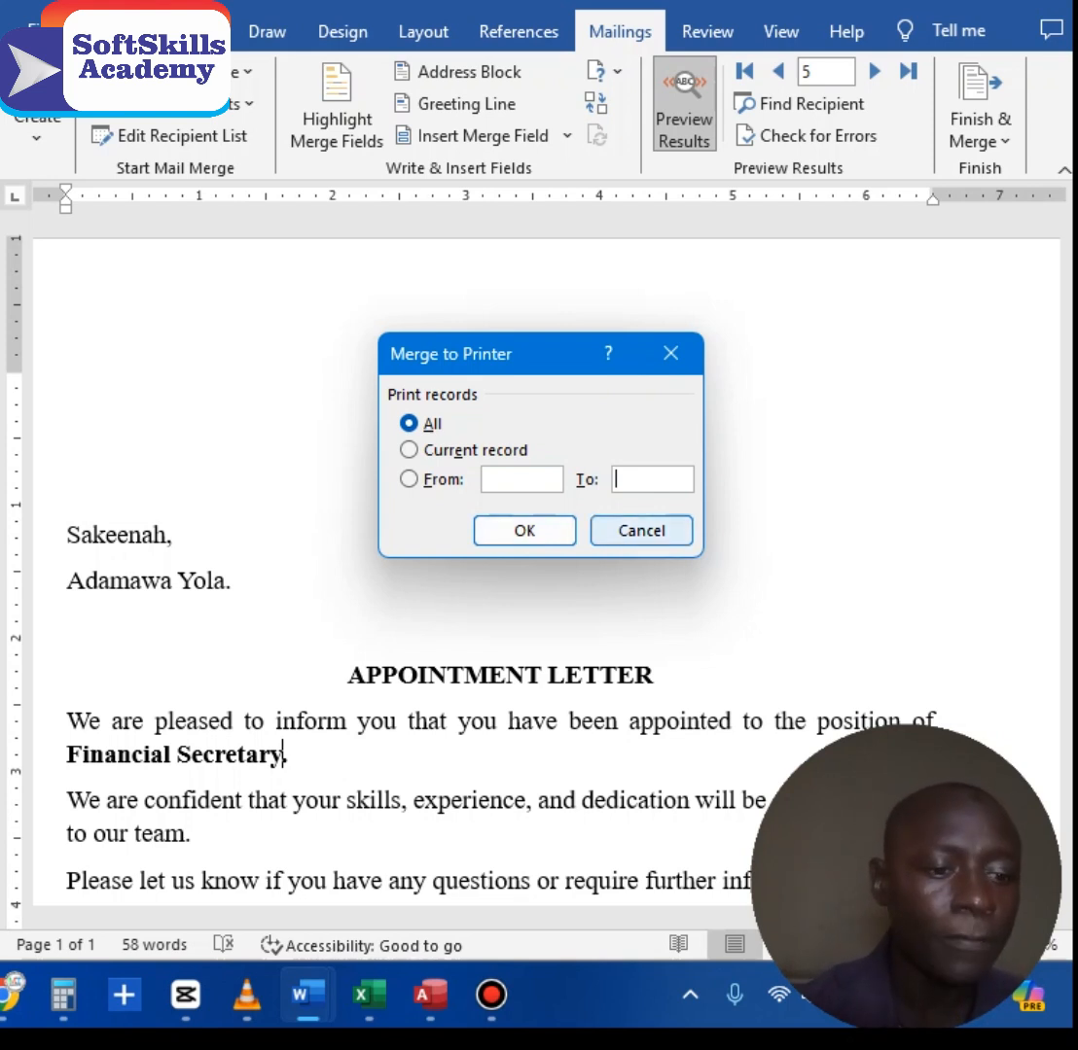
{"action": "left_click", "coordinate": [641, 530]}
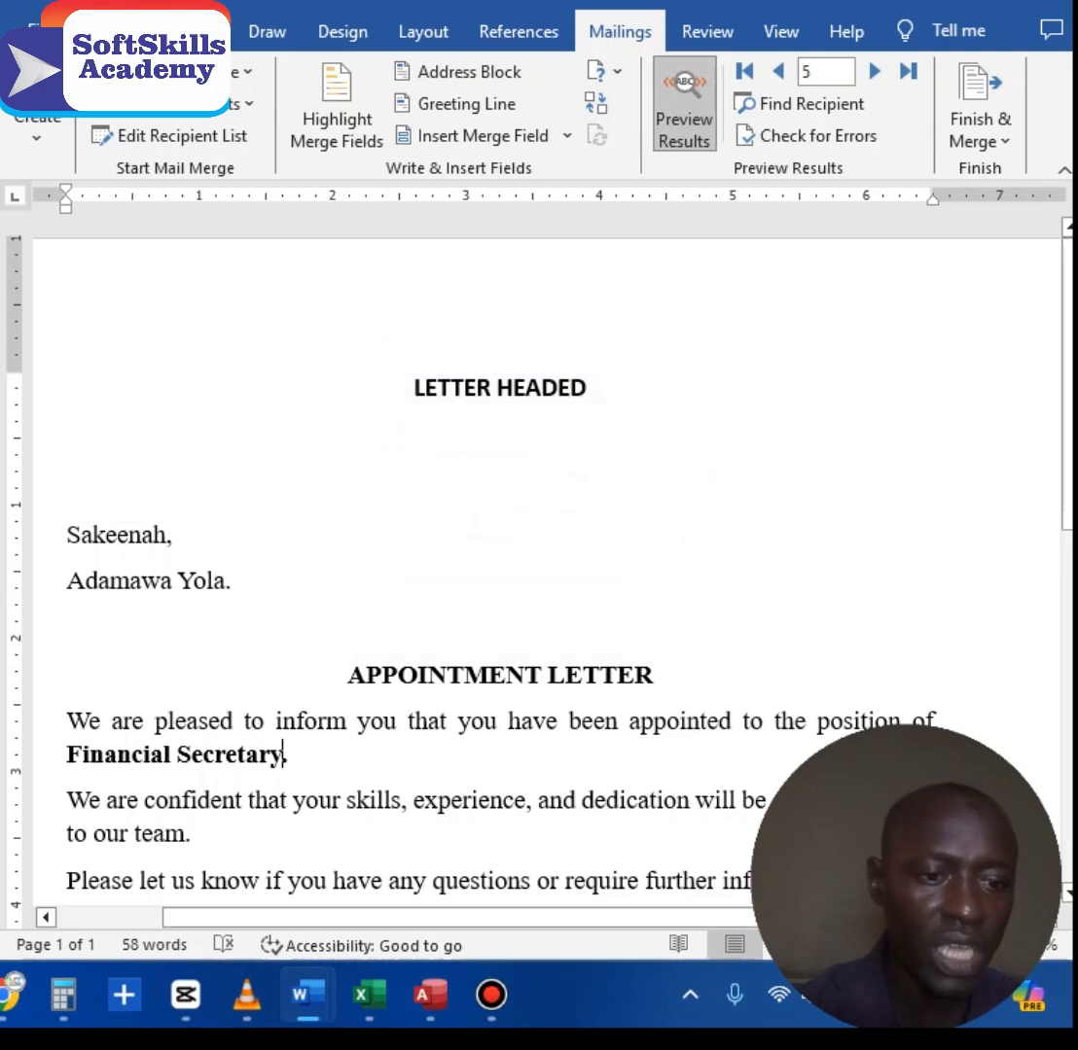